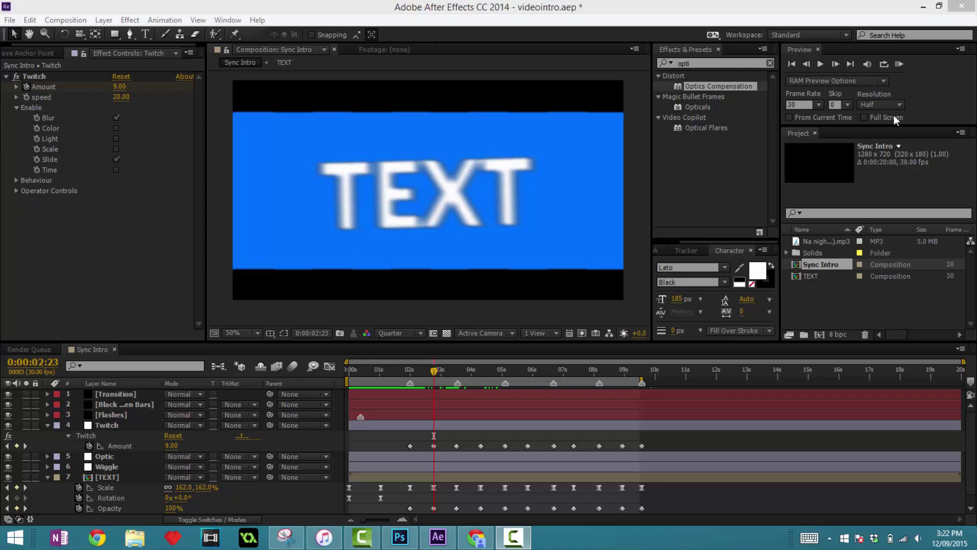
Play back the intro with audio, then scrub through its early frames.
click(897, 63)
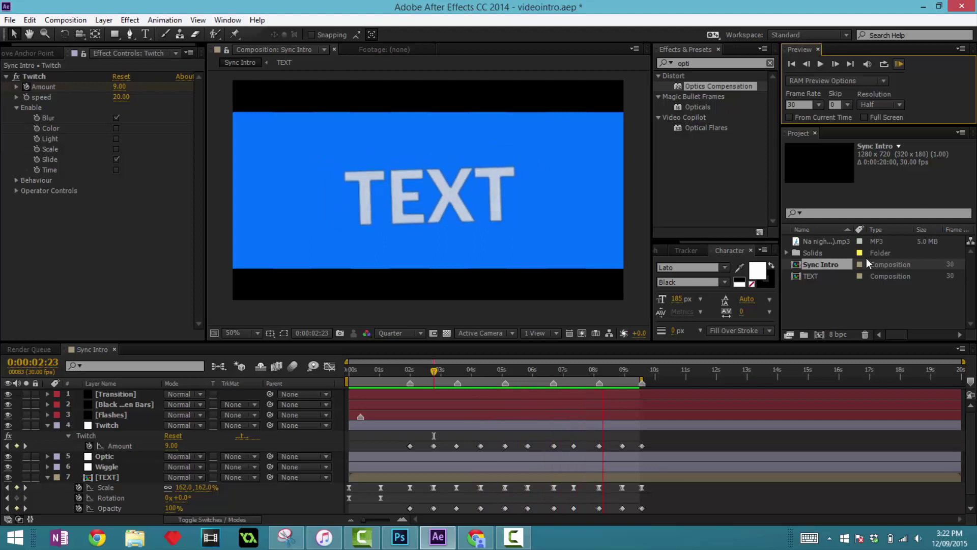
key(space)
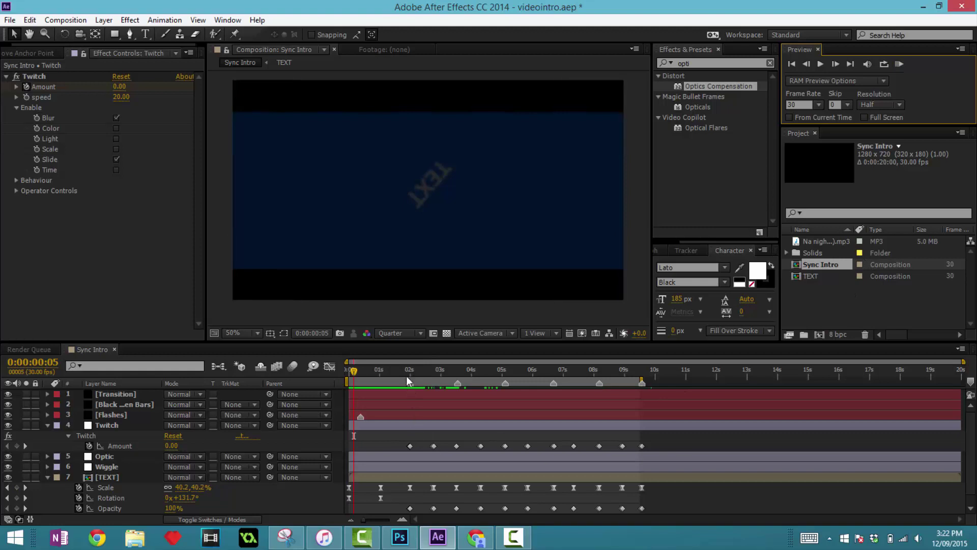
drag(406, 375, 574, 380)
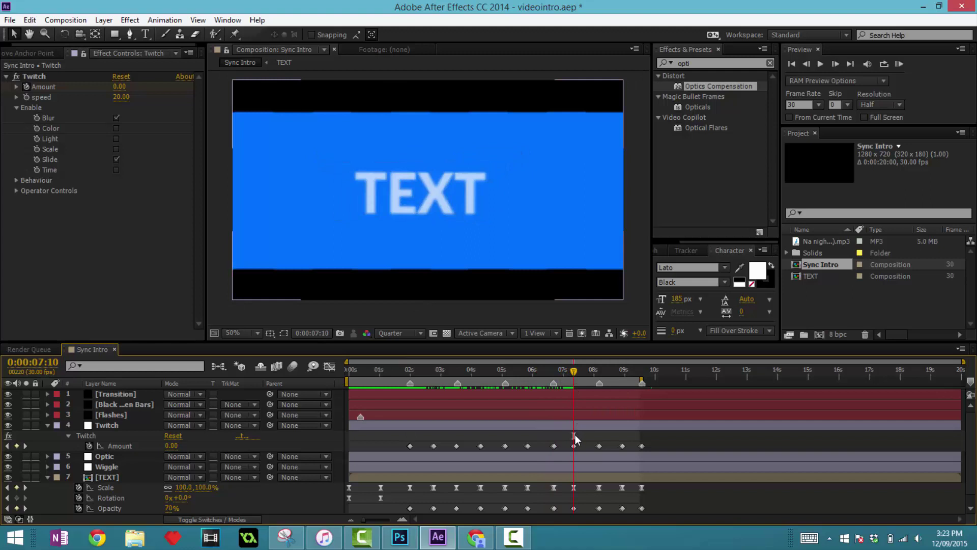
Create a new adjustment layer named 'Effects' and move it between Flashes and Twitch.
click(49, 424)
right_click(170, 501)
mouse_move(209, 374)
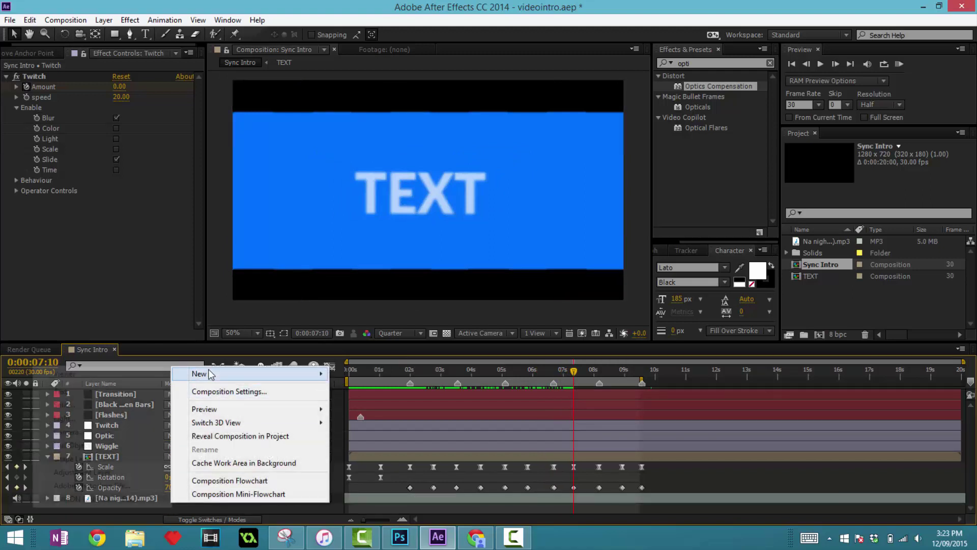
click(102, 472)
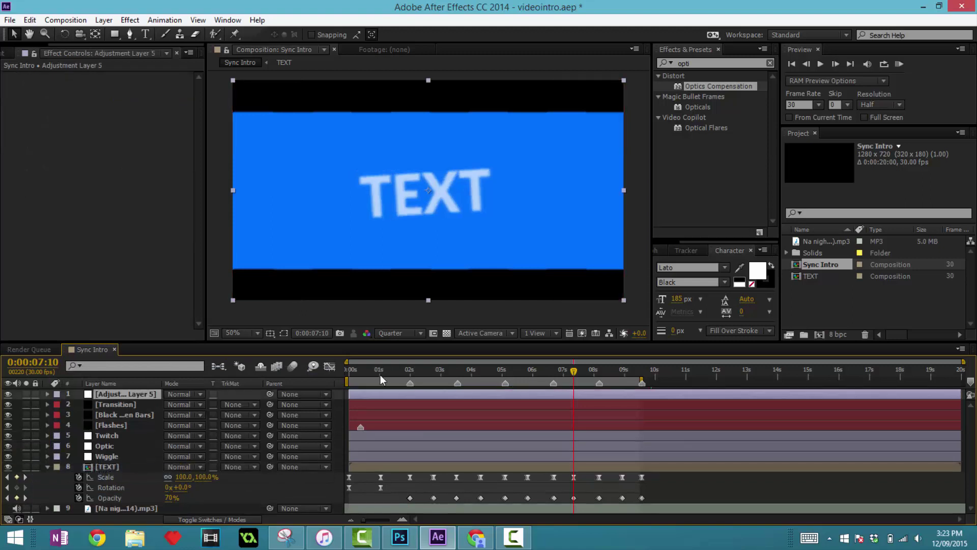
key(Return)
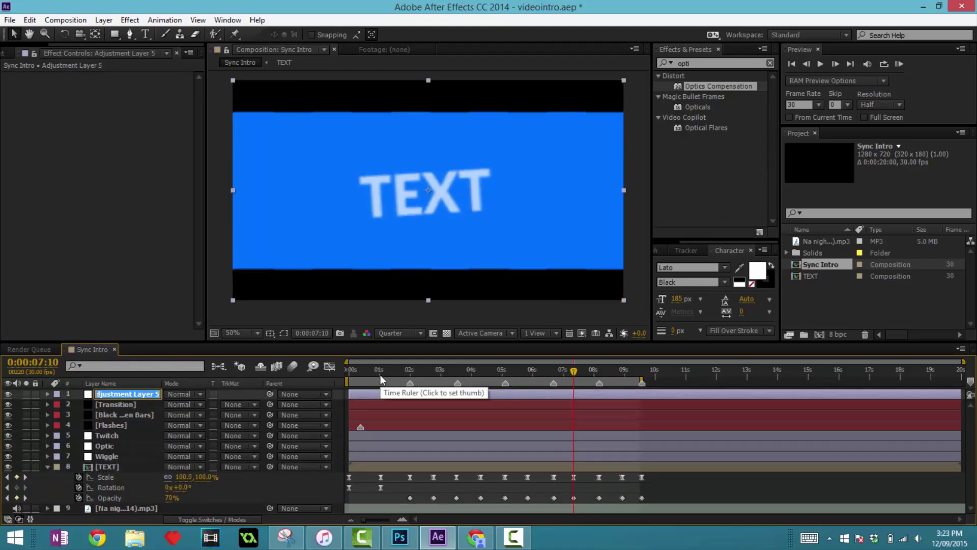
text(Effects)
key(Return)
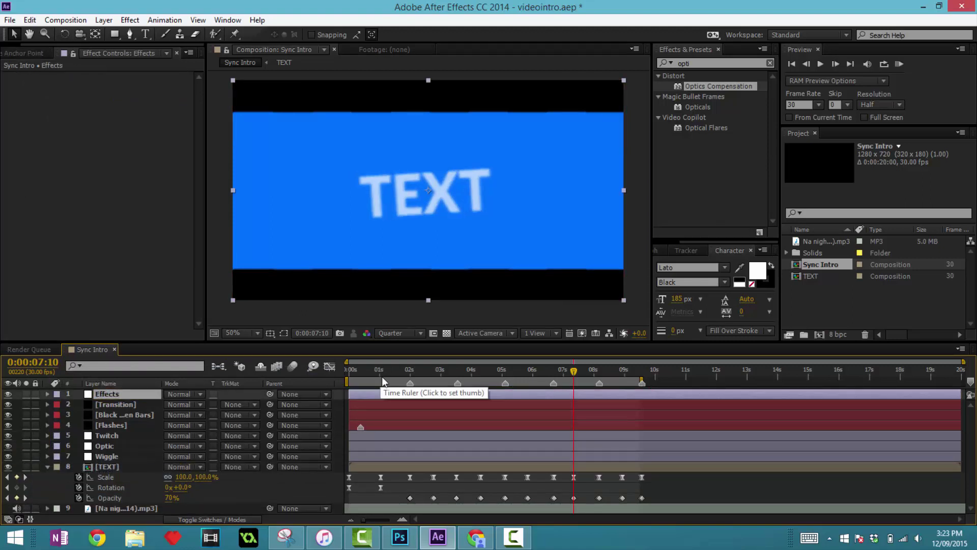
drag(146, 392, 138, 430)
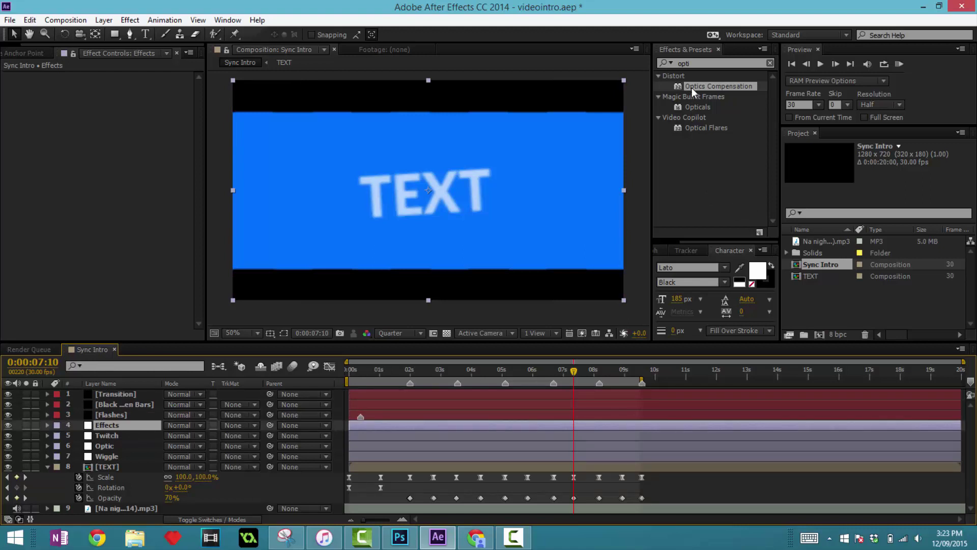
Search 'wave war' and apply the Wave Warp effect to the Effects layer.
double_click(694, 63)
text(wav)
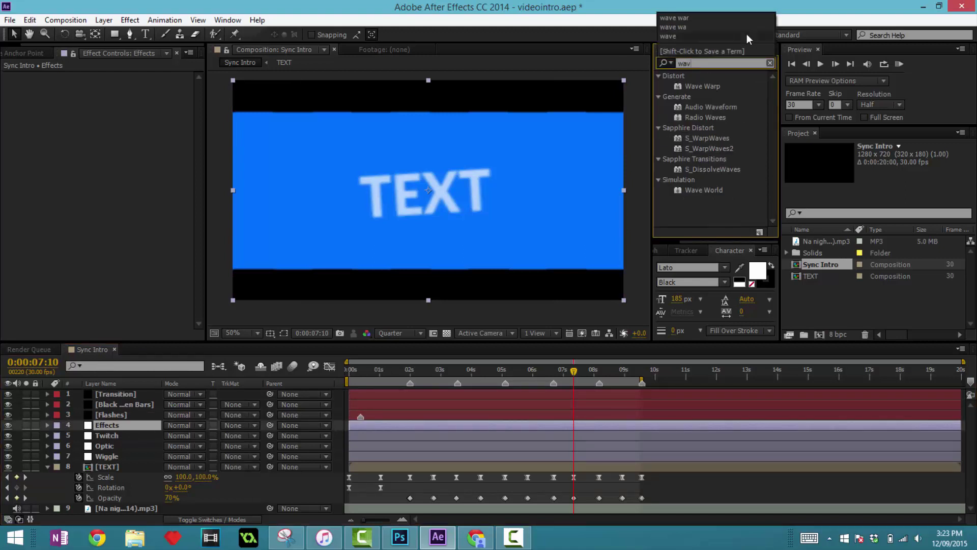
text(e war)
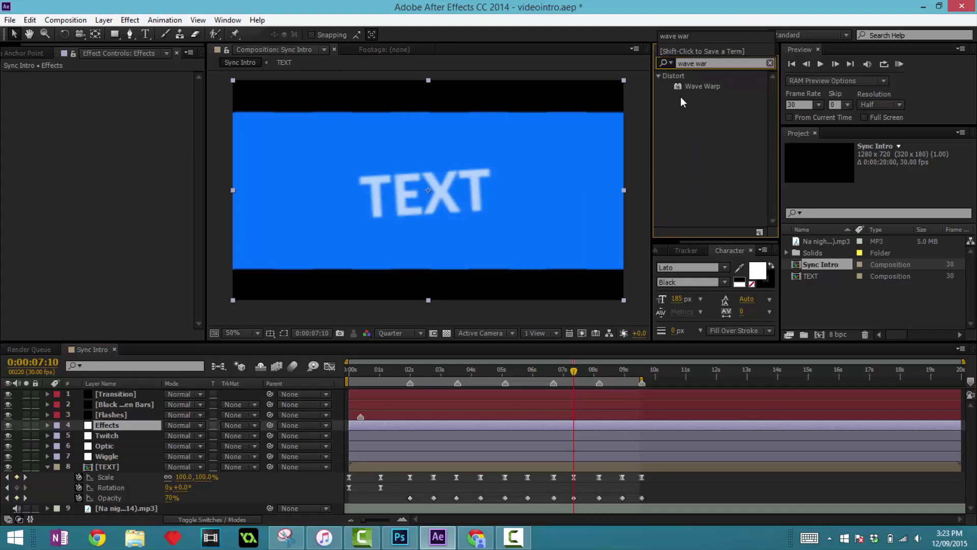
drag(702, 86, 331, 243)
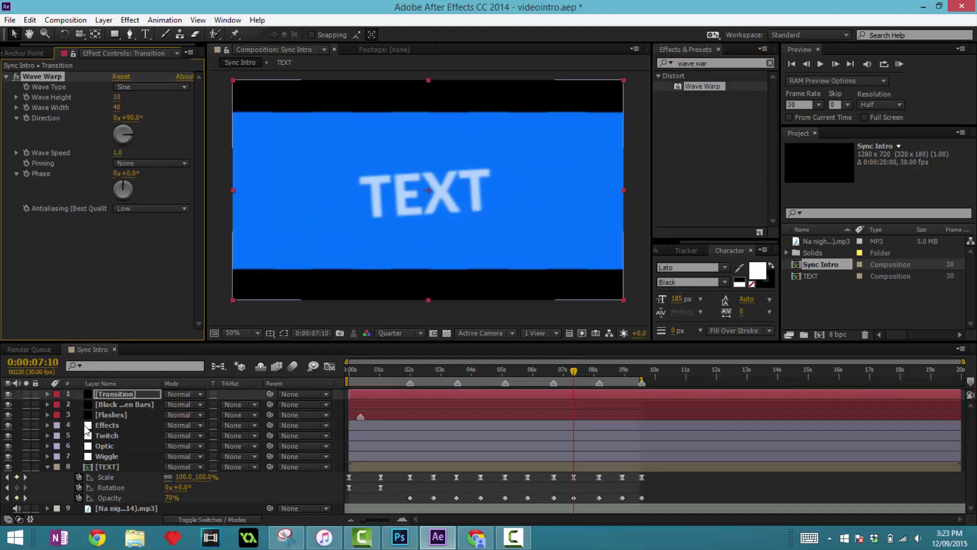
click(107, 429)
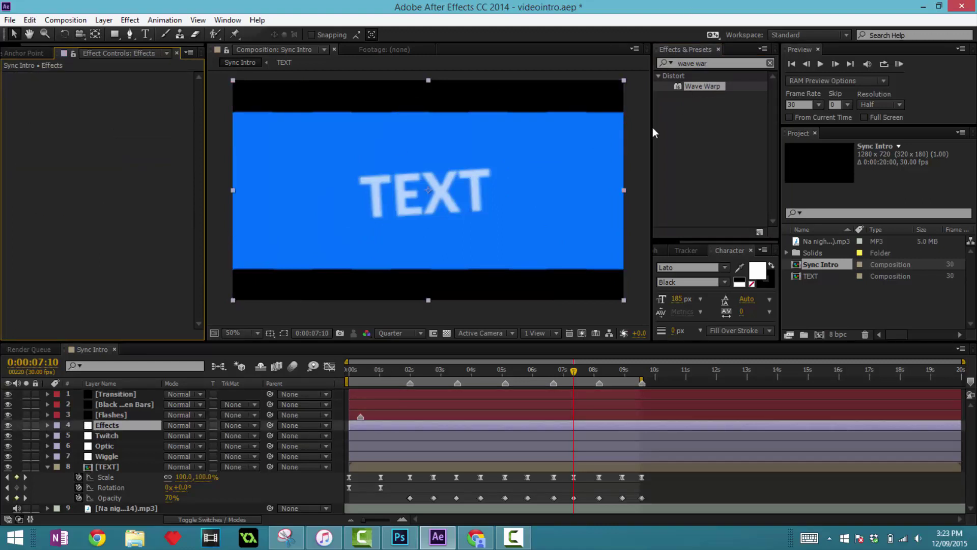
drag(653, 127, 112, 427)
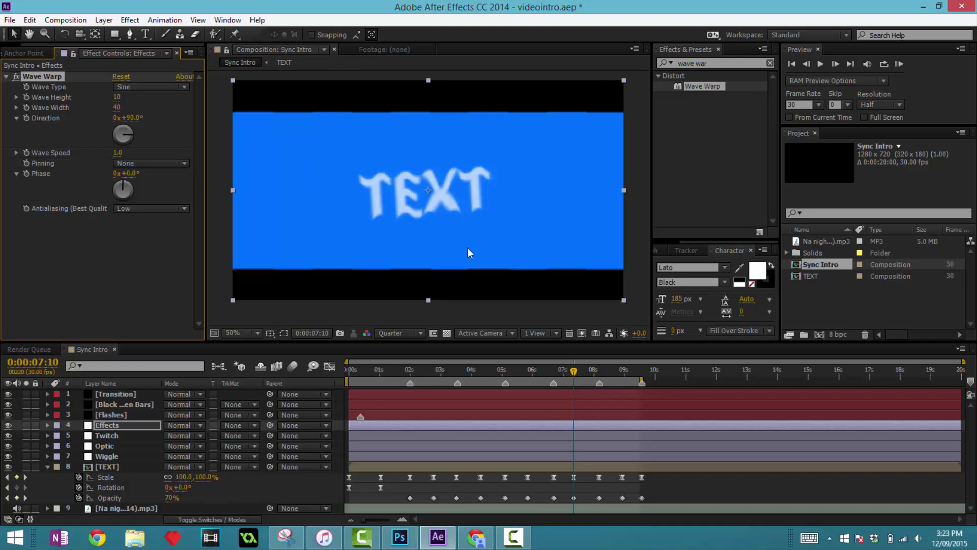
Widen the Wave Warp's Wave Width to 204 and scrub back to check the ripple.
drag(117, 107, 122, 107)
drag(200, 106, 466, 101)
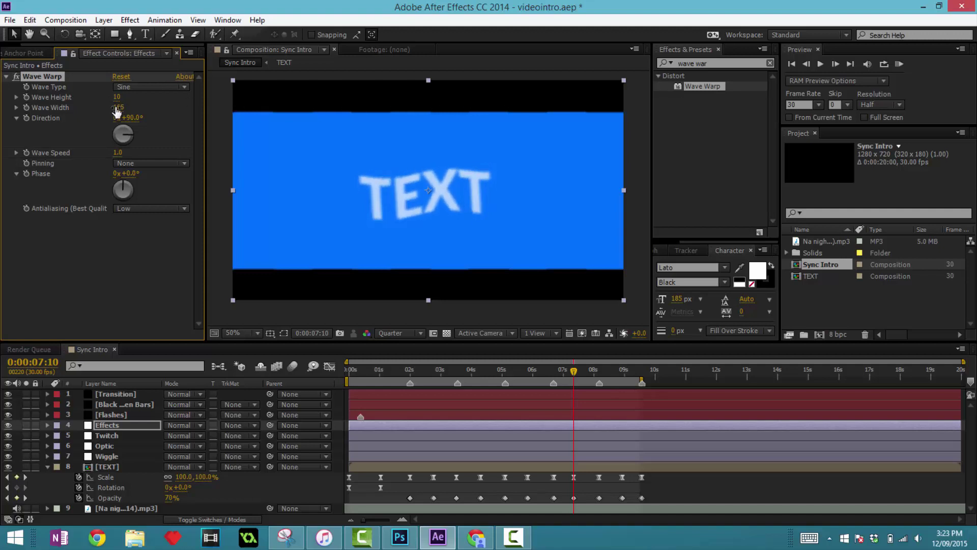
drag(117, 108, 339, 100)
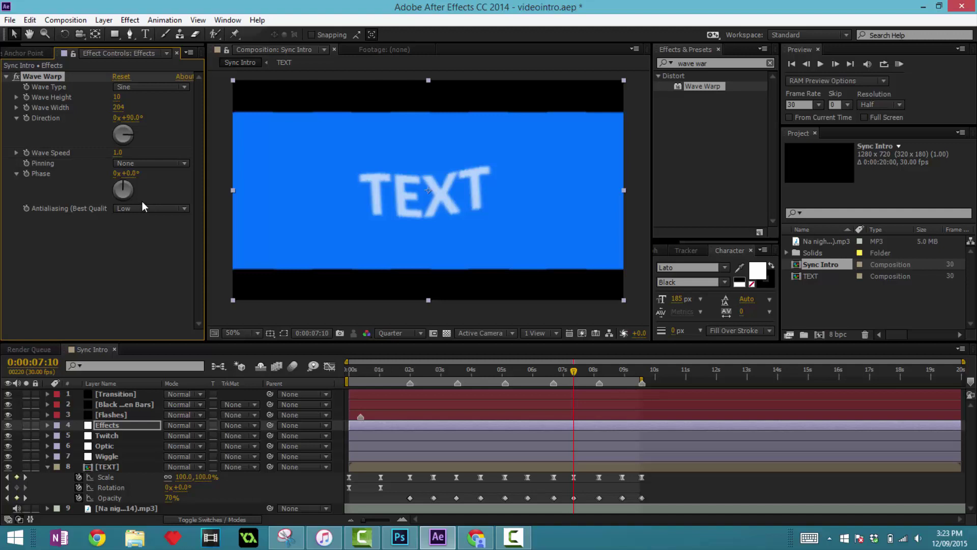
drag(574, 371, 408, 406)
Trim the Effects layer's in-point to 0:00:02:00 with Alt+[.
drag(364, 519, 382, 521)
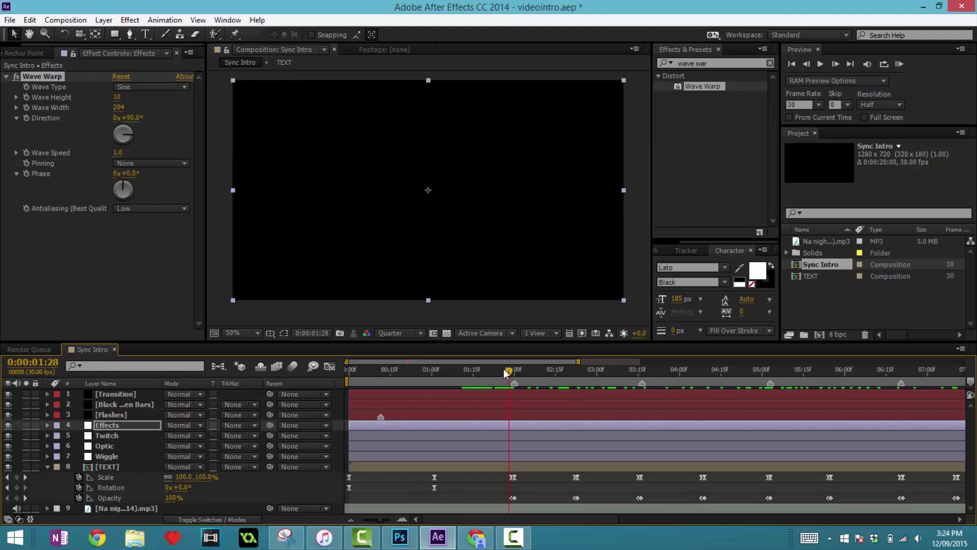
drag(510, 370, 514, 371)
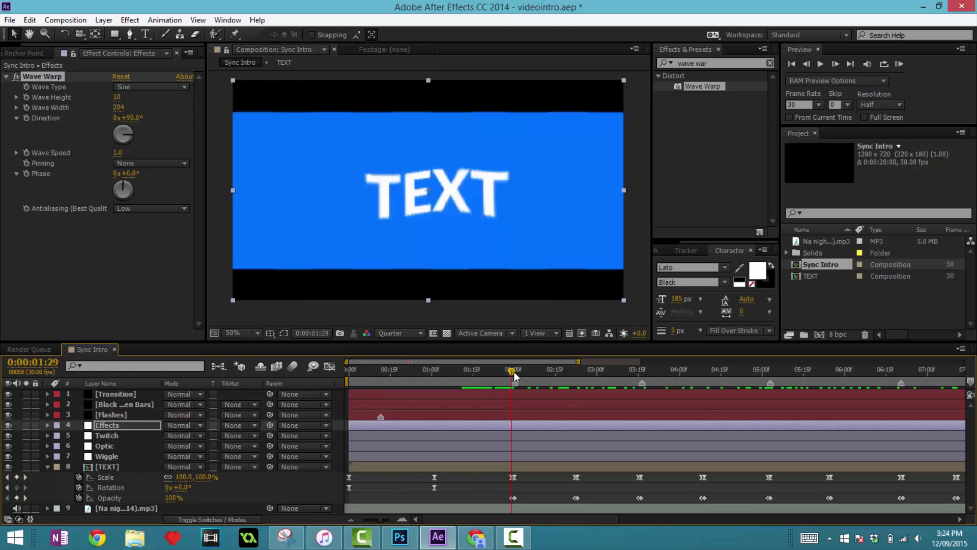
click(513, 477)
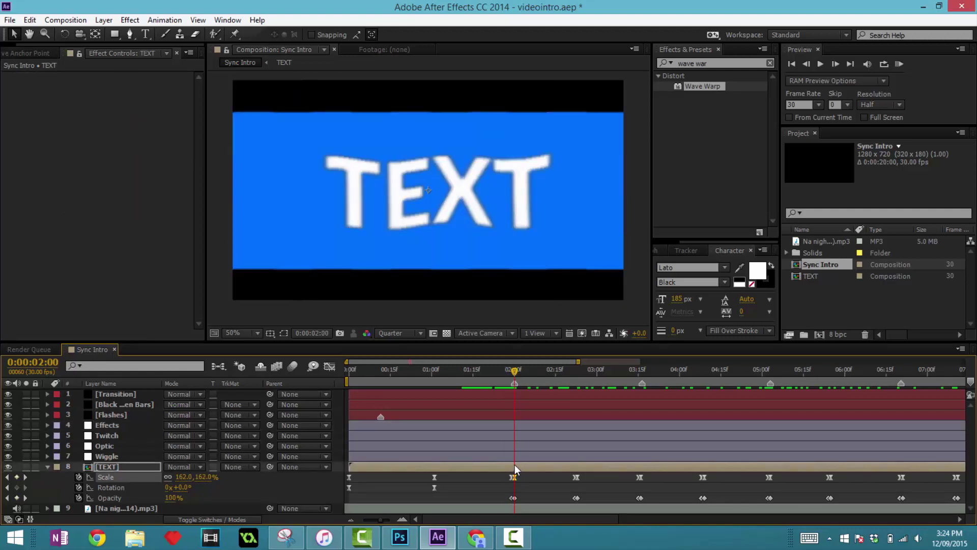
click(514, 453)
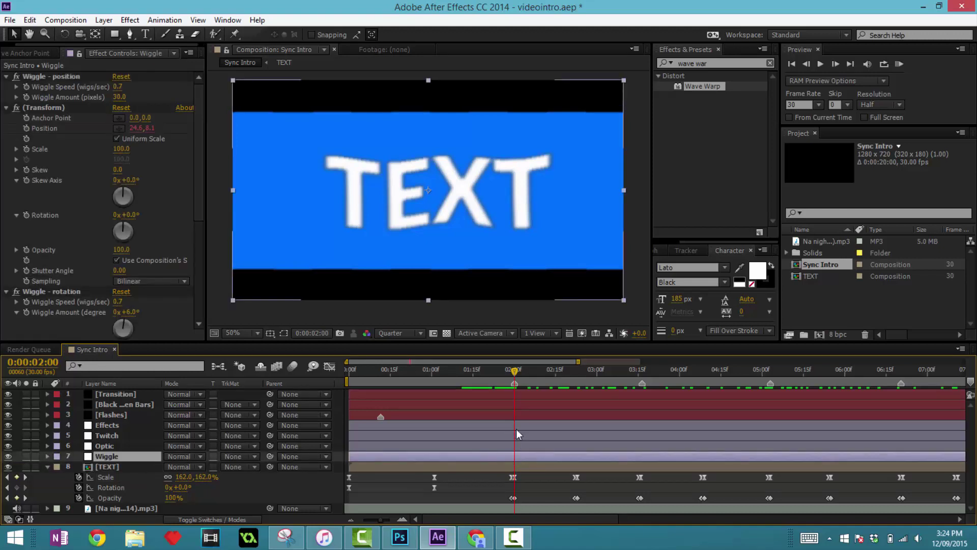
click(516, 426)
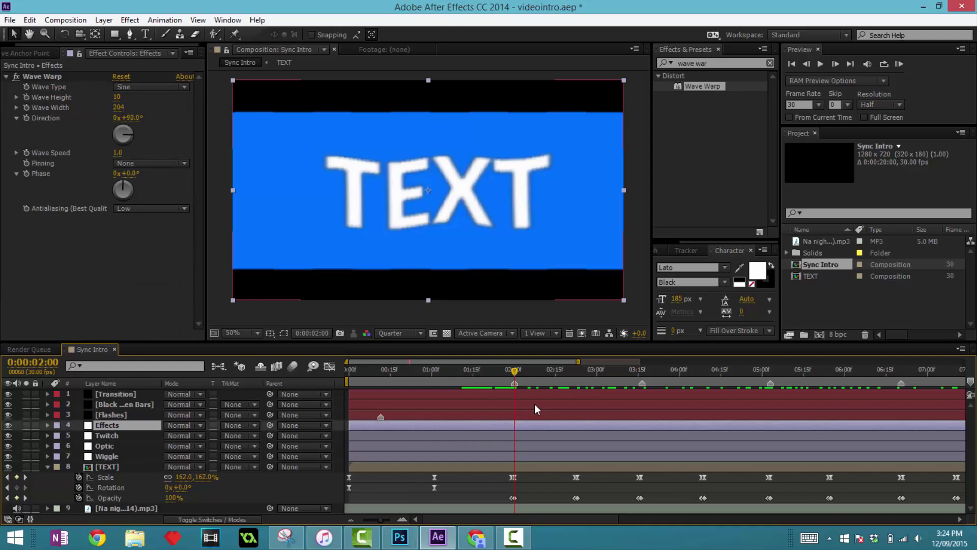
key(alt+bracketleft)
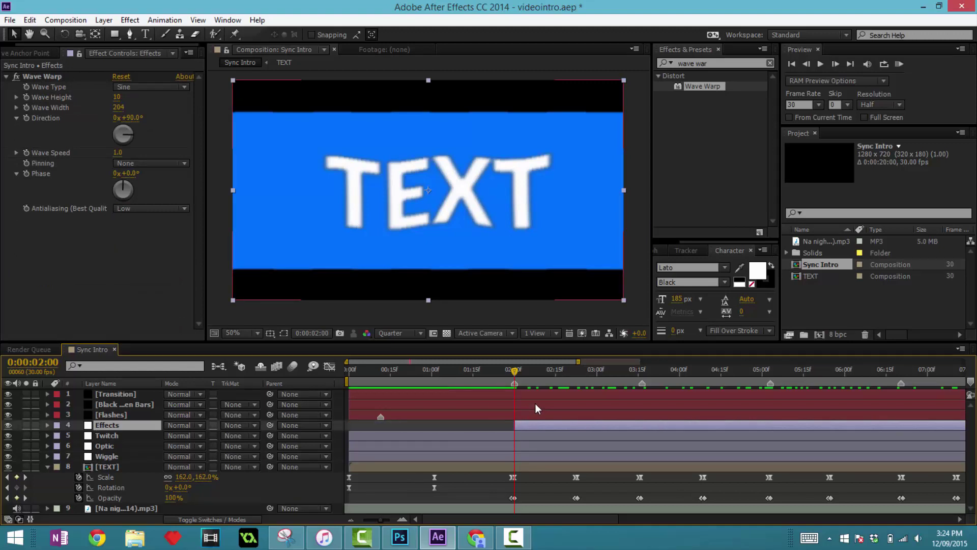
mouse_move(515, 427)
mouse_down()
mouse_move(351, 426)
mouse_move(518, 429)
mouse_up()
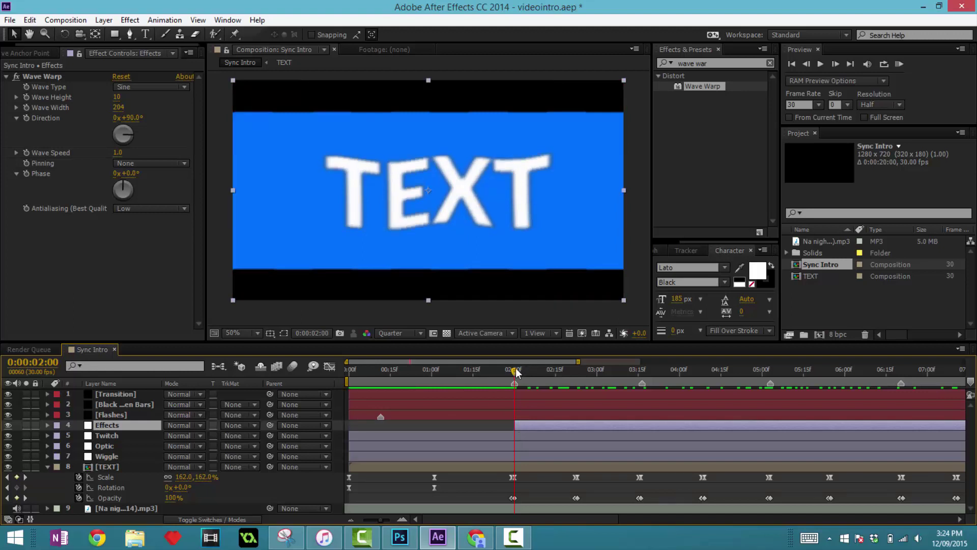
Start the work area around 01:19, just before the warp, and RAM Preview it.
drag(514, 370, 485, 370)
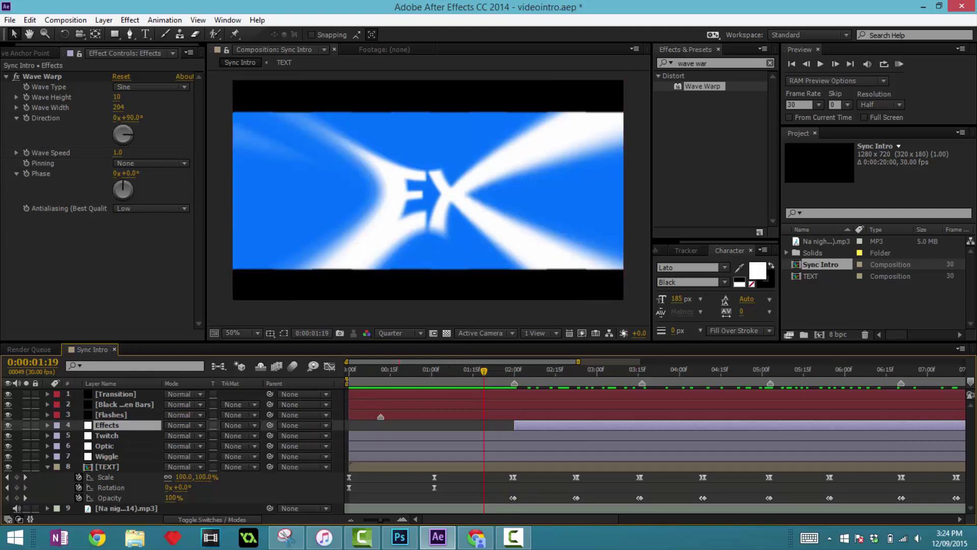
drag(348, 380, 468, 380)
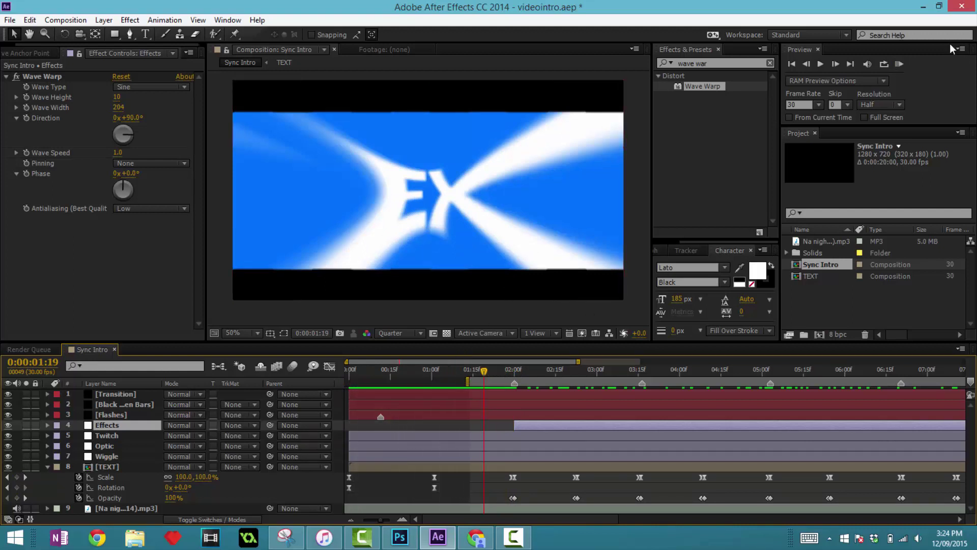
click(900, 64)
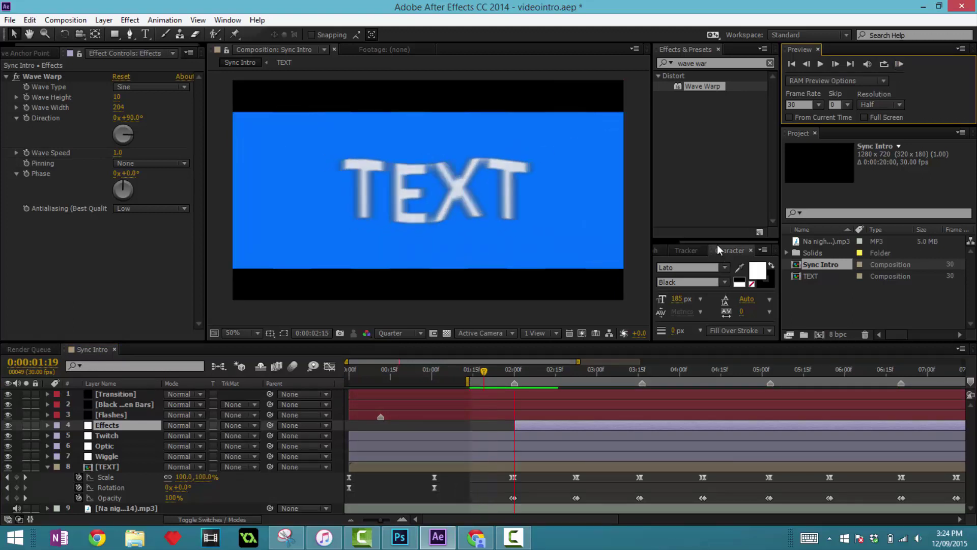
click(900, 63)
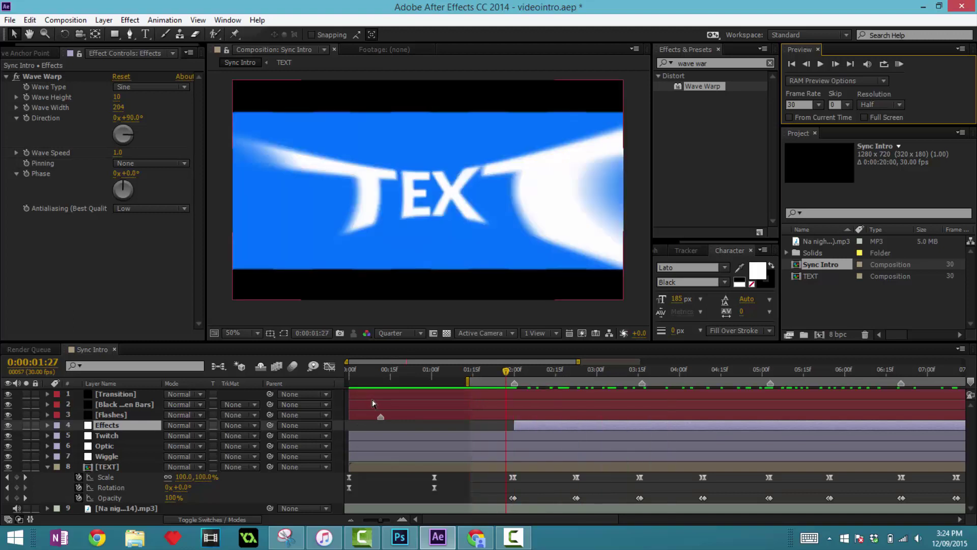
drag(467, 380, 587, 374)
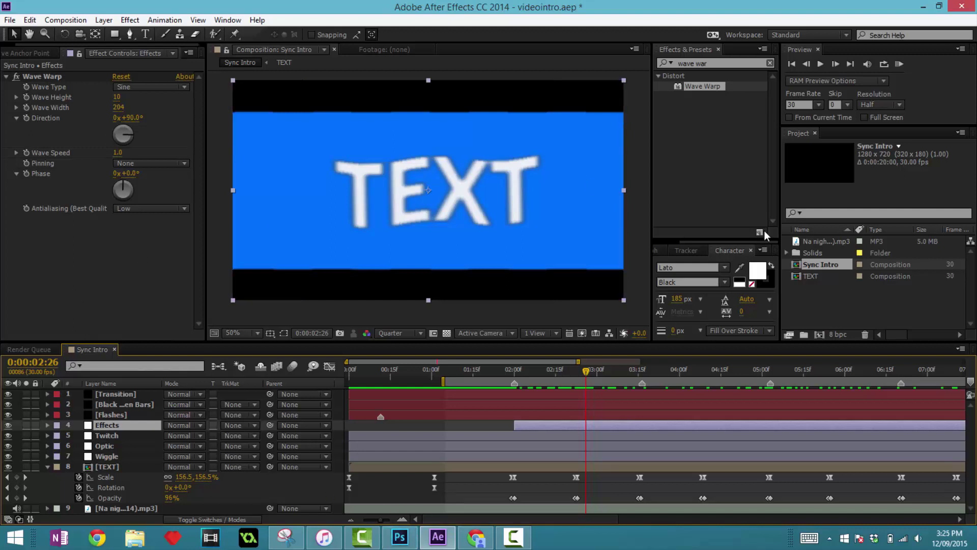
Search 's_warp' and apply S_WarpVortex to the Effects layer.
click(686, 63)
key(ctrl+a)
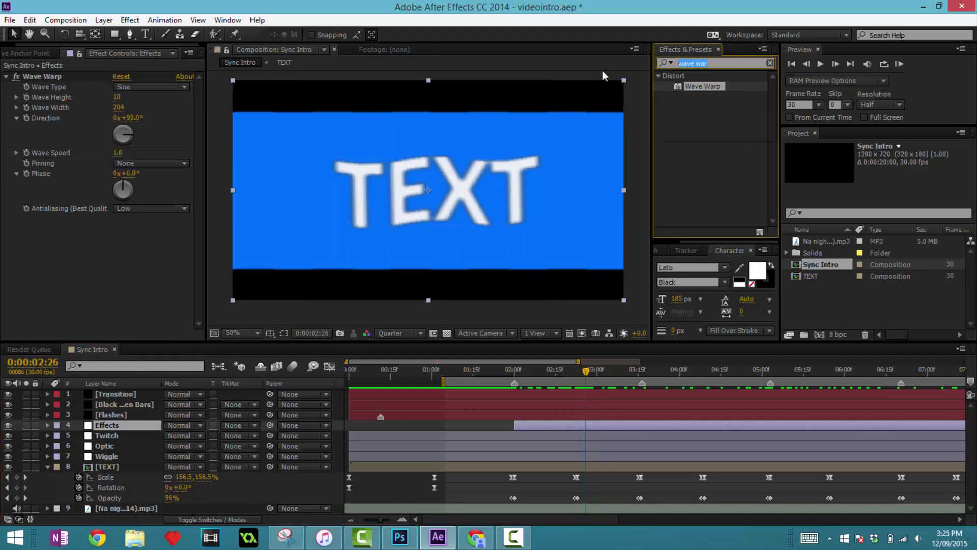
text(s_warp)
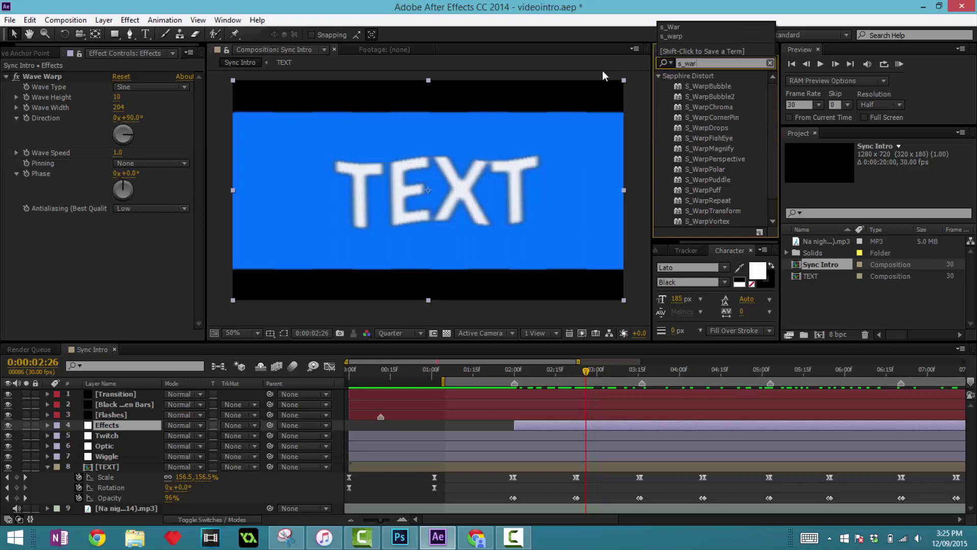
click(716, 158)
scroll(716, 158, down, 1)
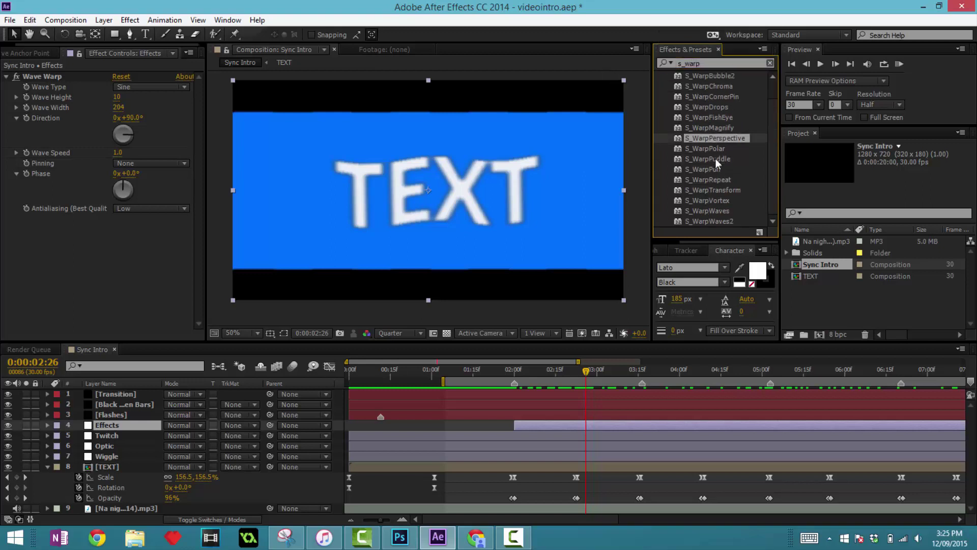
drag(713, 198, 61, 269)
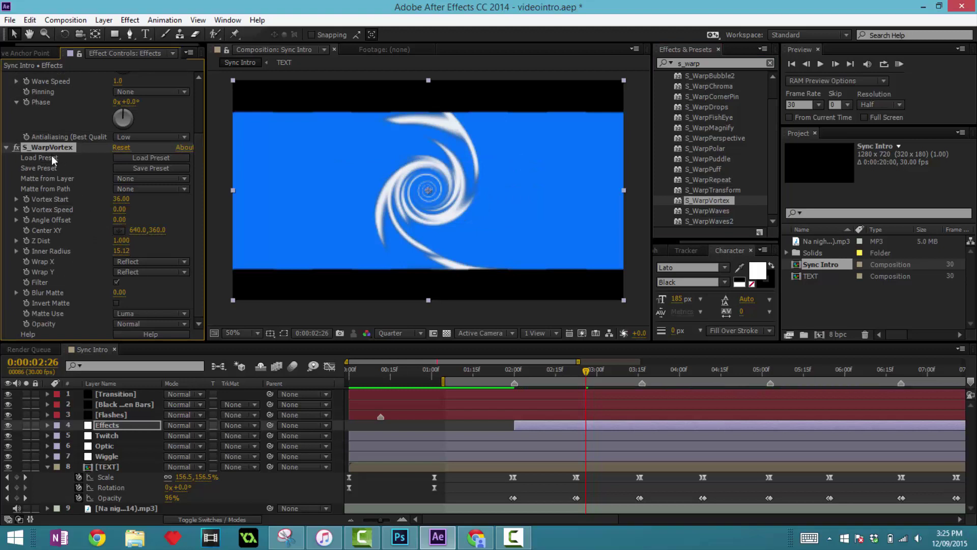
scroll(44, 135, up, 3)
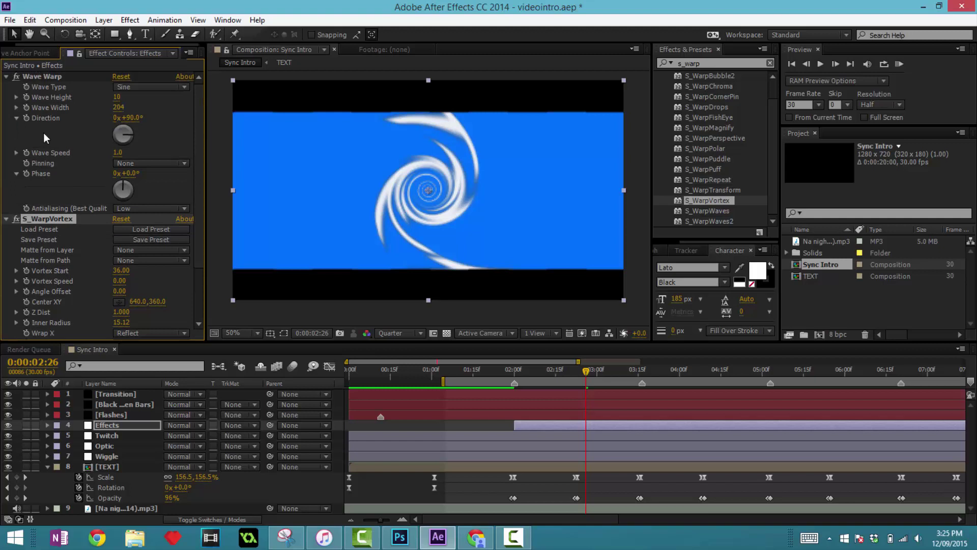
scroll(44, 132, down, 3)
scroll(44, 132, up, 3)
scroll(44, 132, down, 1)
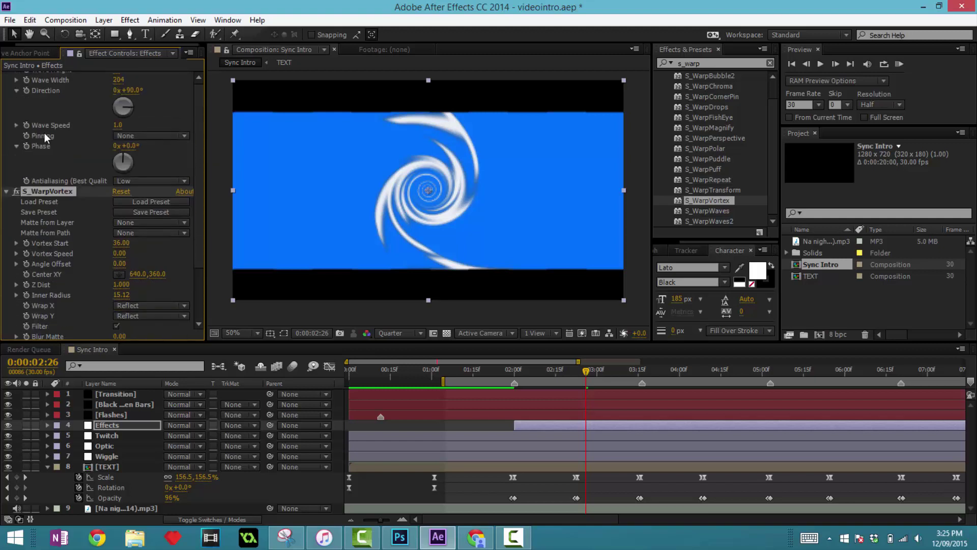
scroll(44, 137, down, 2)
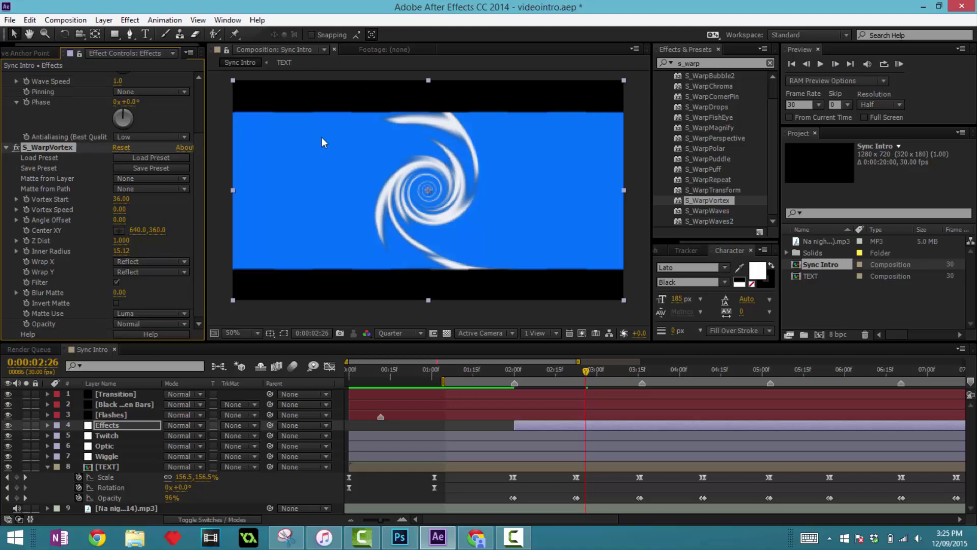
drag(770, 207, 774, 228)
Try raising S_WarpVortex's Vortex Start, then return it to 0.
click(66, 130)
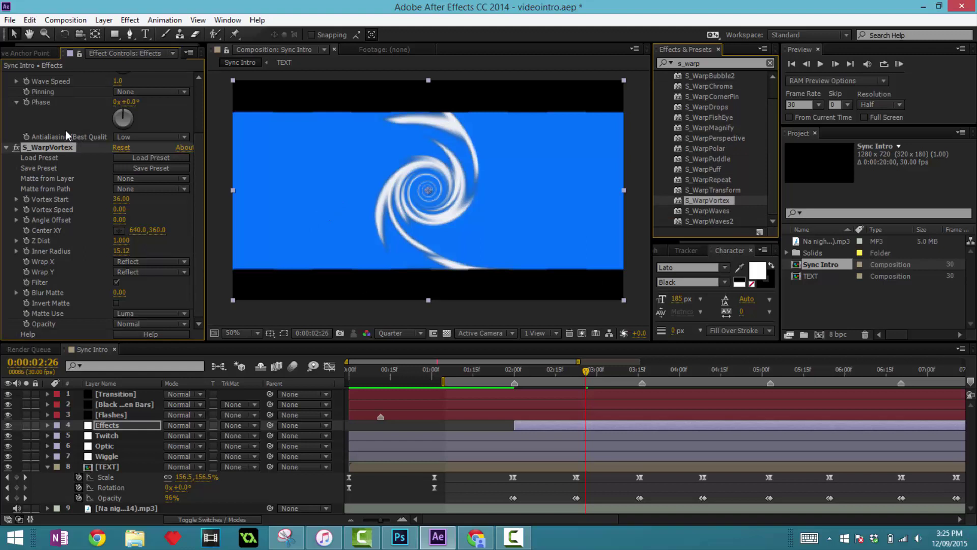
scroll(198, 117, down, 2)
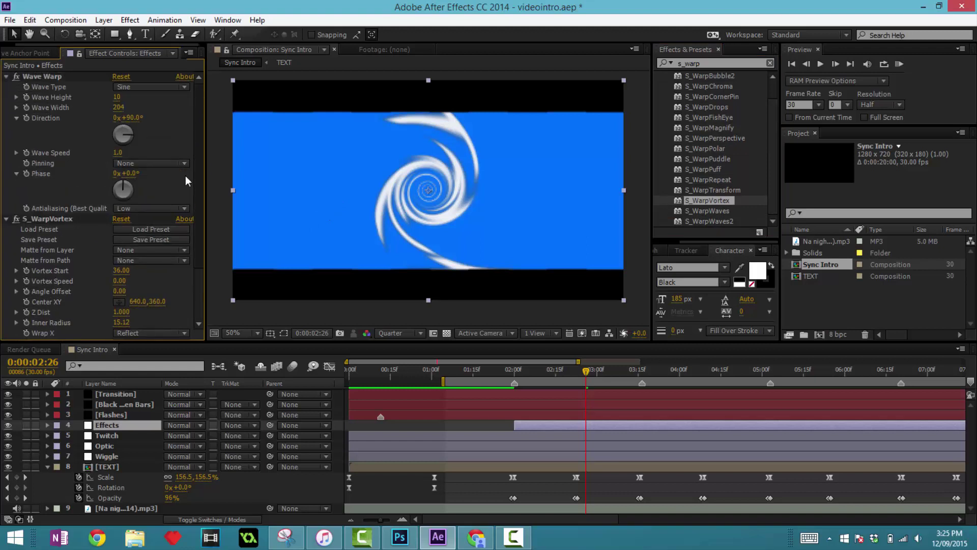
scroll(185, 175, up, 2)
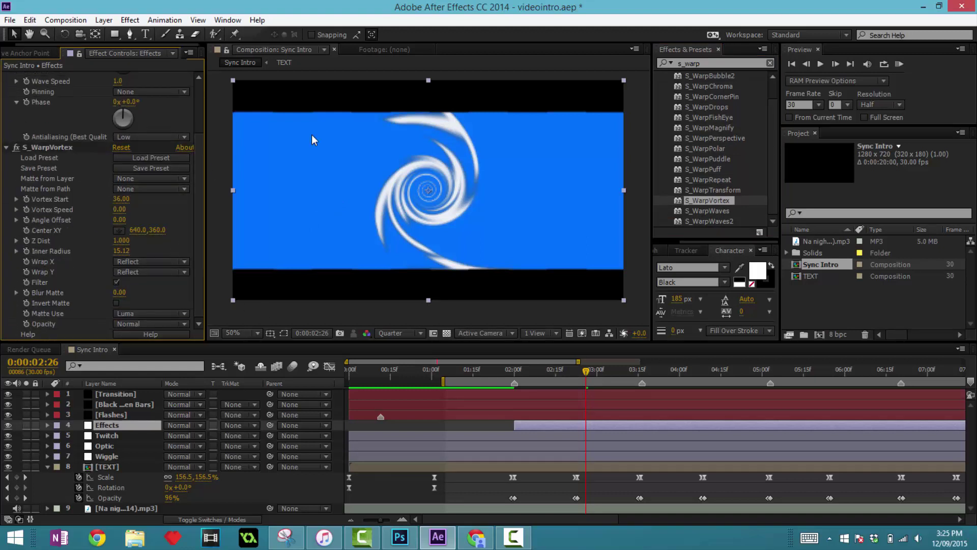
drag(121, 198, 178, 201)
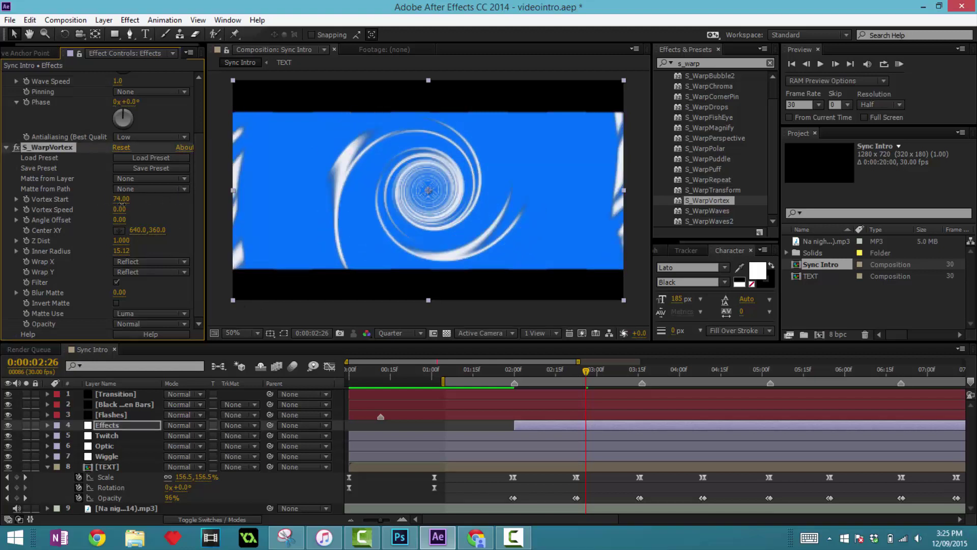
drag(121, 200, 110, 212)
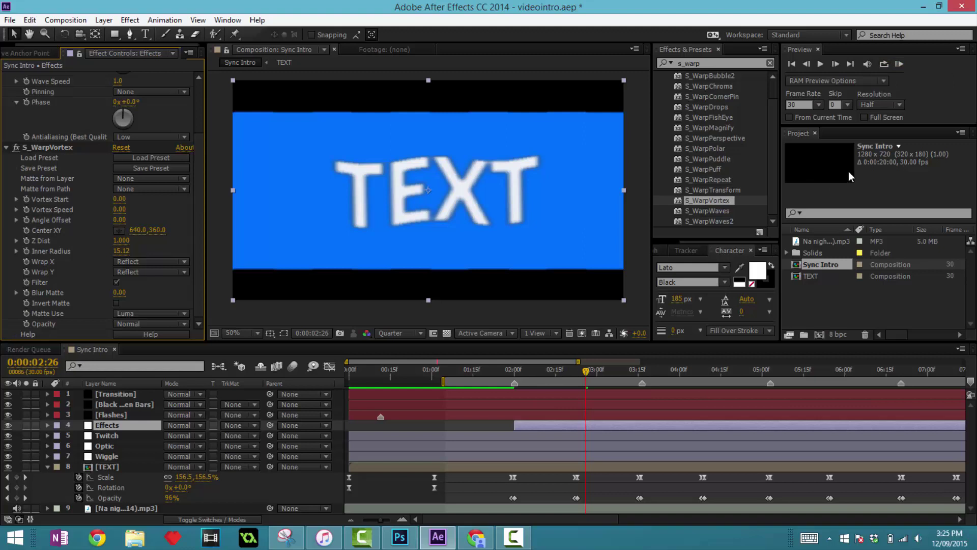
RAM Preview the intro, move the work-area start to about 4 seconds, and preview again.
click(899, 64)
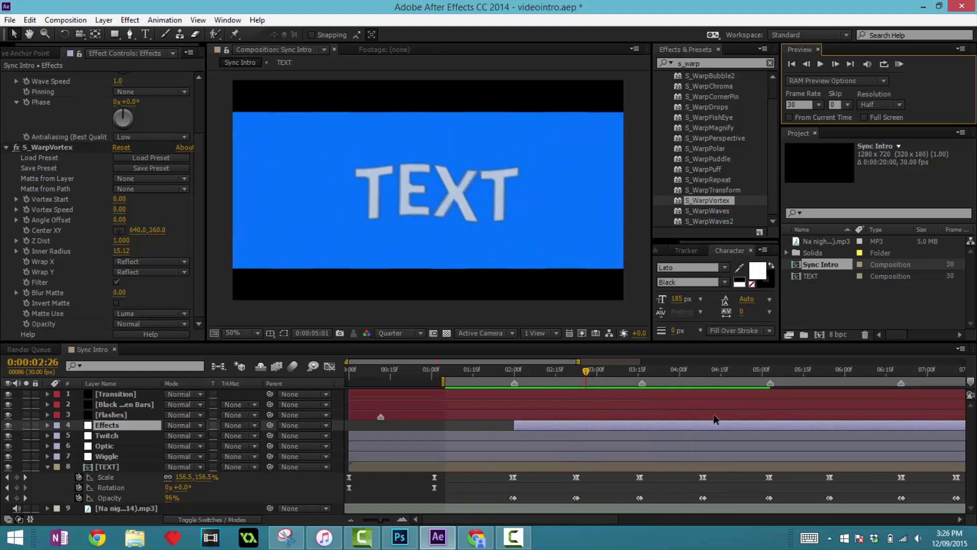
key(space)
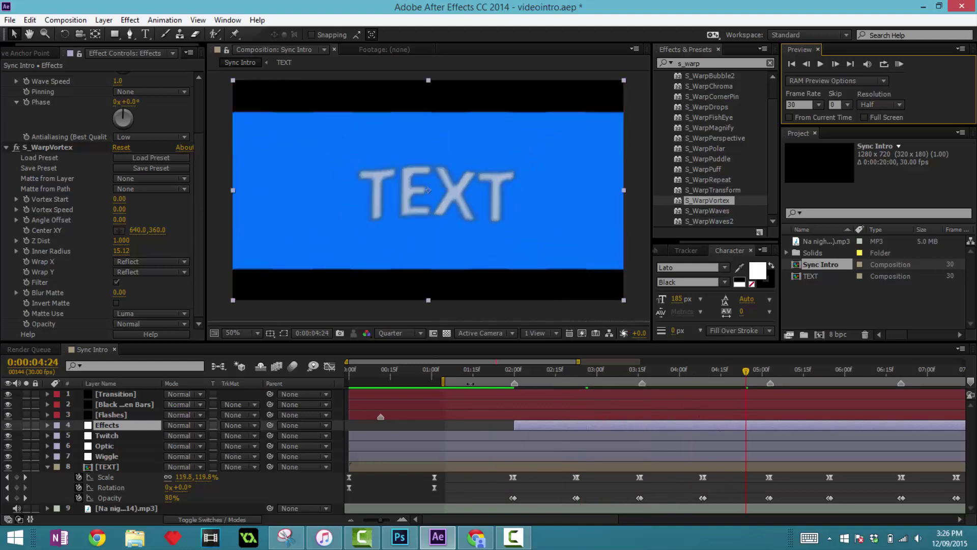
drag(444, 382, 677, 382)
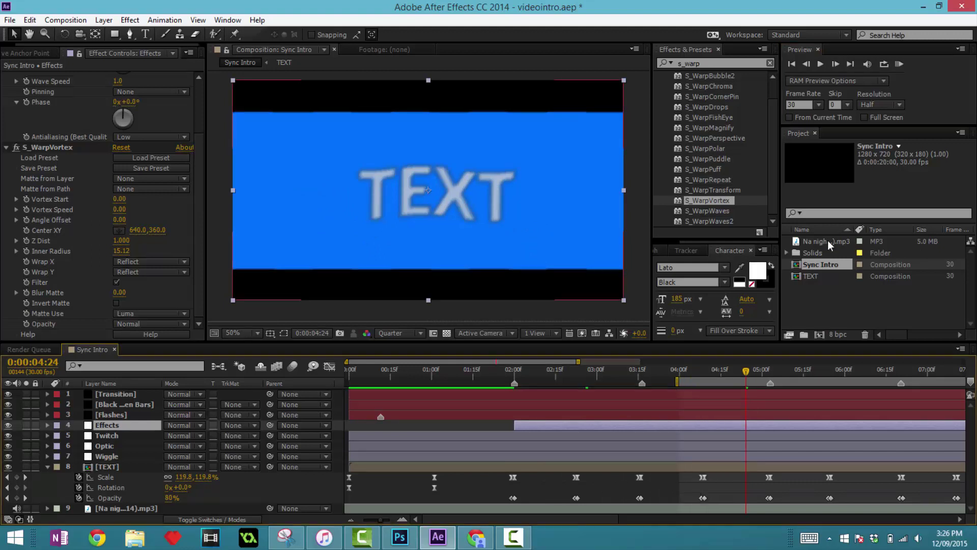
click(898, 65)
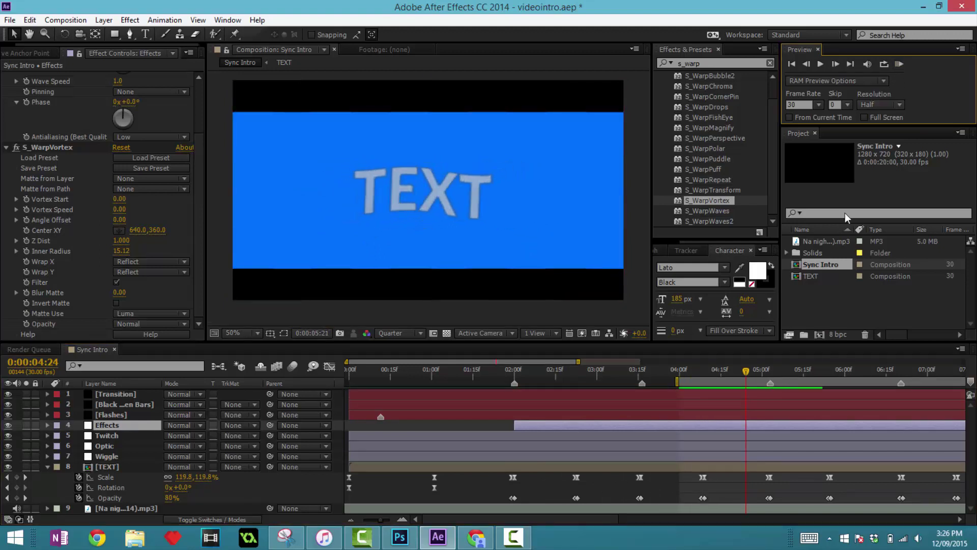
click(718, 493)
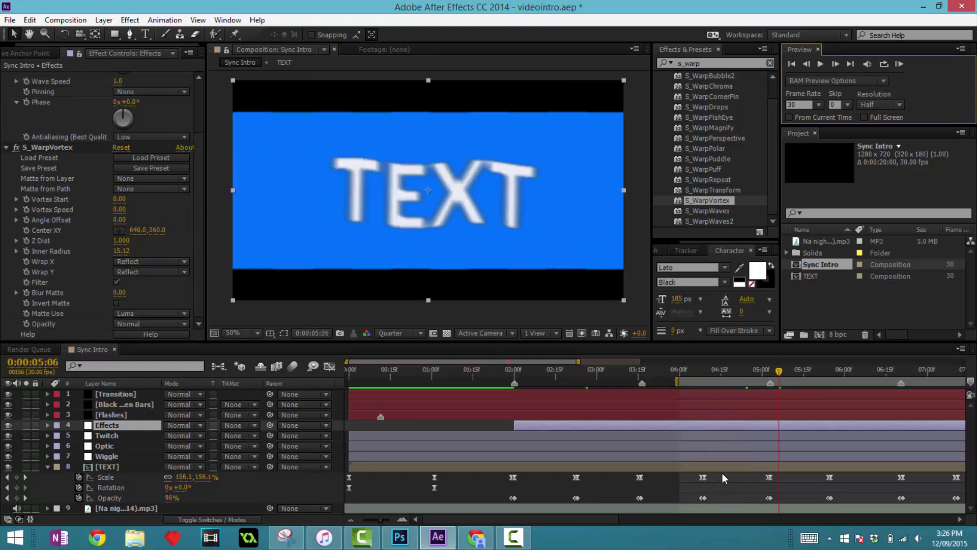
Reveal Vortex Start on the Effects layer and keyframe it rising to 77 after 4:17.
click(728, 372)
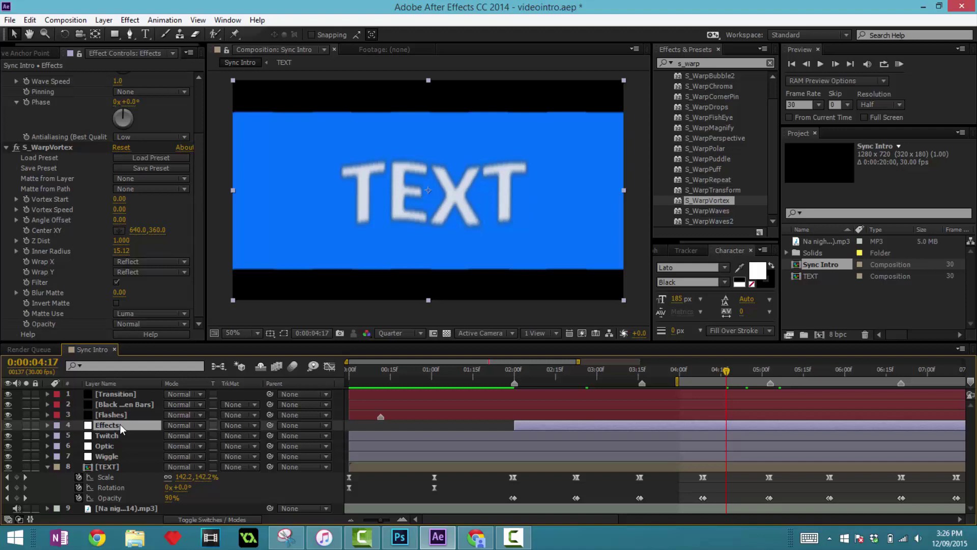
click(27, 206)
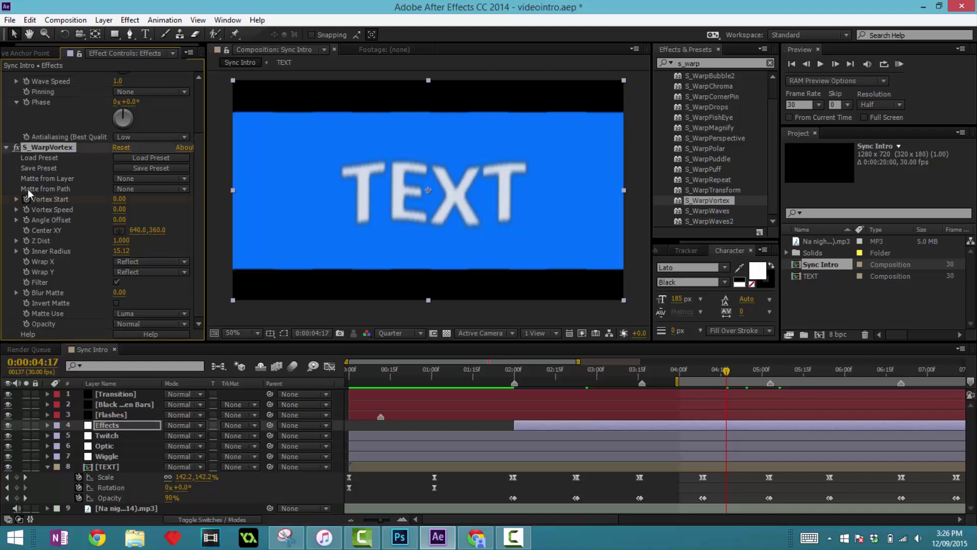
click(134, 424)
key(u)
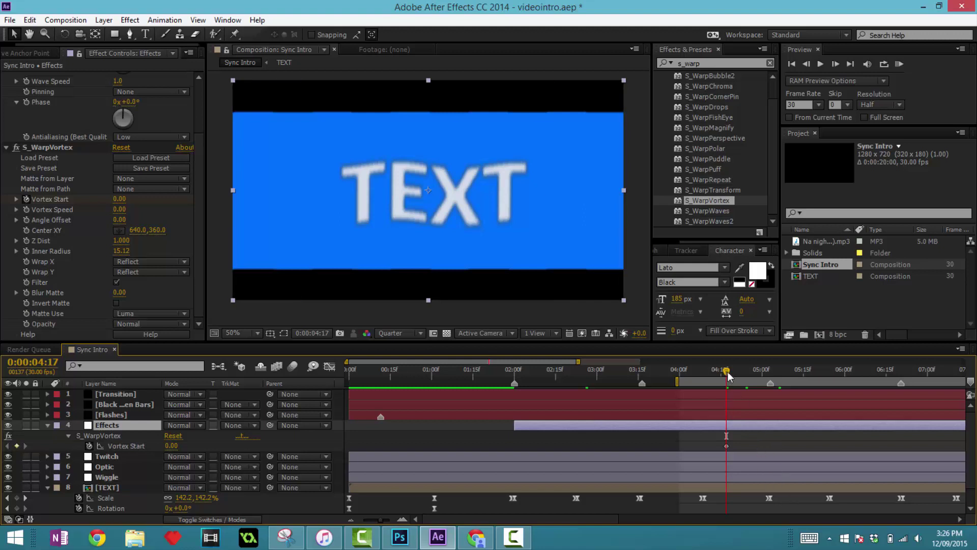
drag(728, 372, 740, 375)
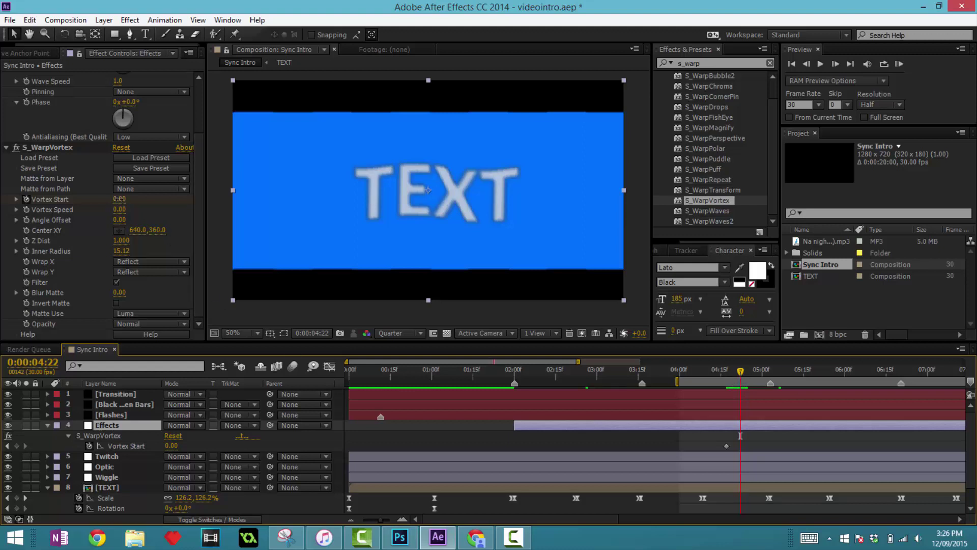
drag(120, 199, 146, 209)
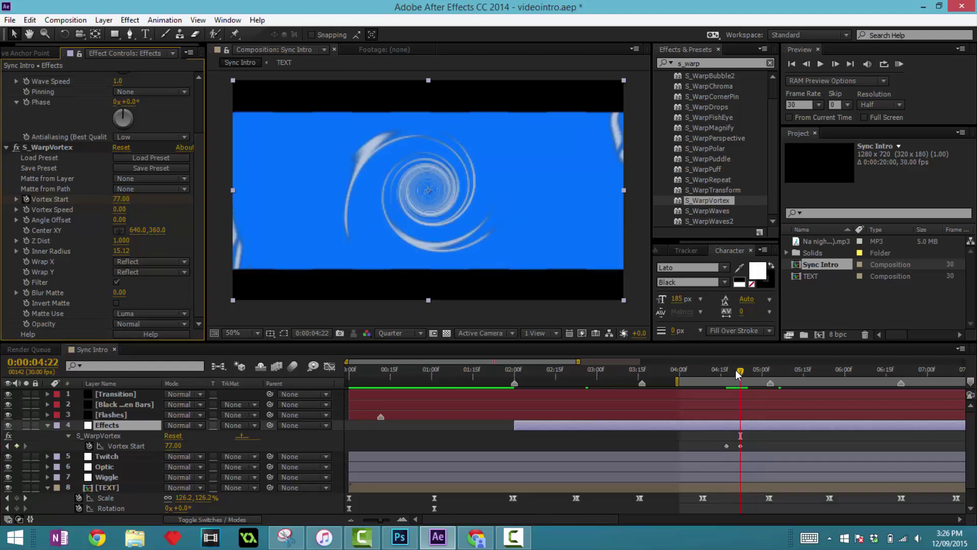
Add a Vortex Start keyframe of -6 and shift it onto 0:00:05:02.
drag(741, 376, 754, 375)
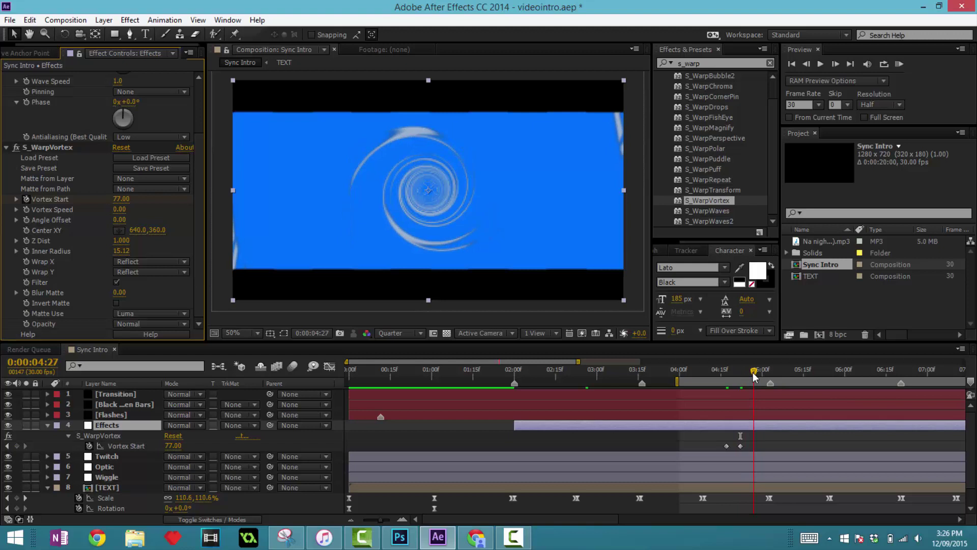
click(124, 199)
text(-6)
key(Return)
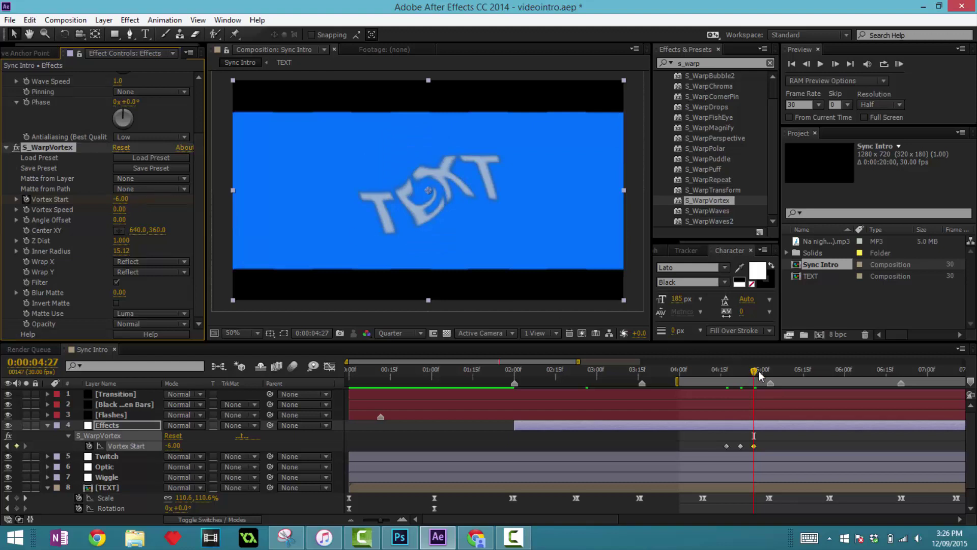
drag(759, 371, 772, 373)
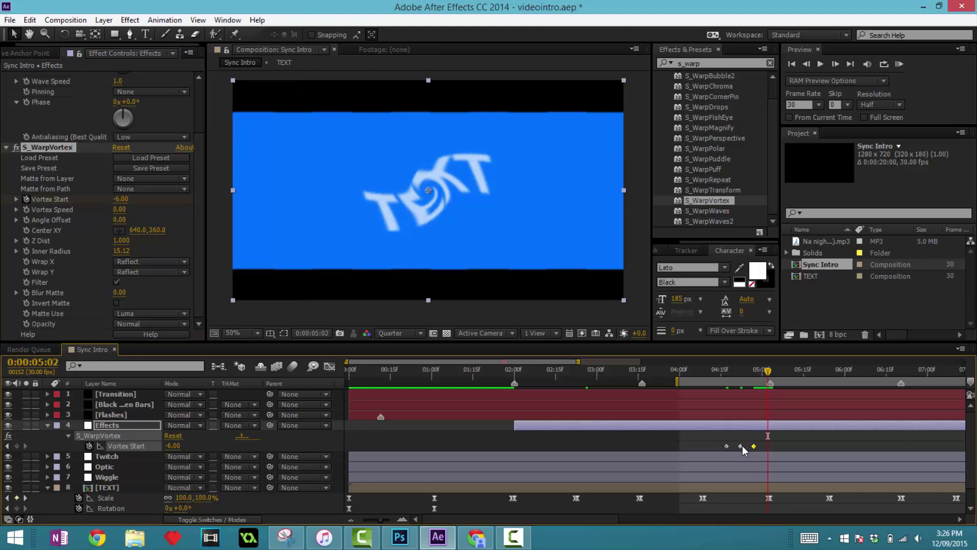
drag(754, 447, 768, 446)
Set Vortex Start back to 0 at 0:00:05:09 and select all its keyframes.
drag(769, 371, 785, 378)
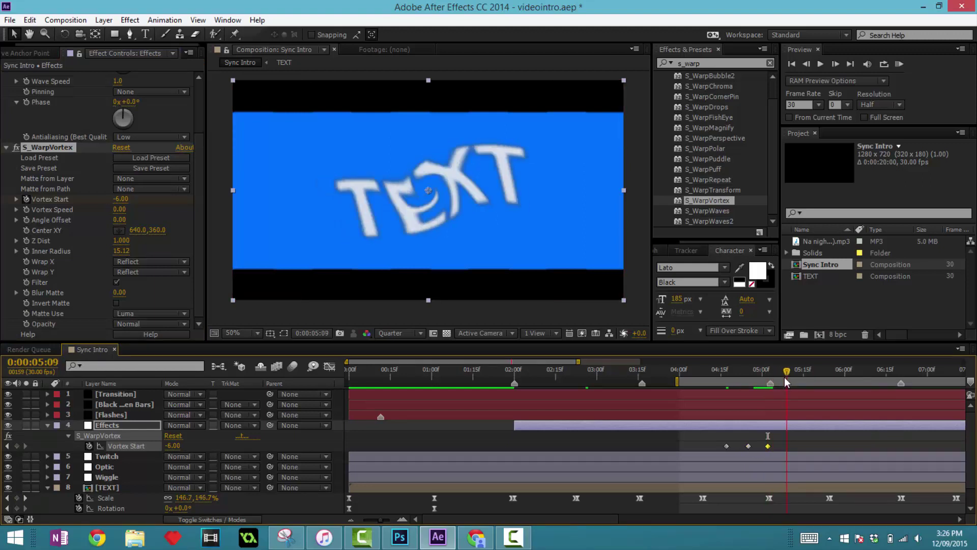
click(121, 199)
text(0)
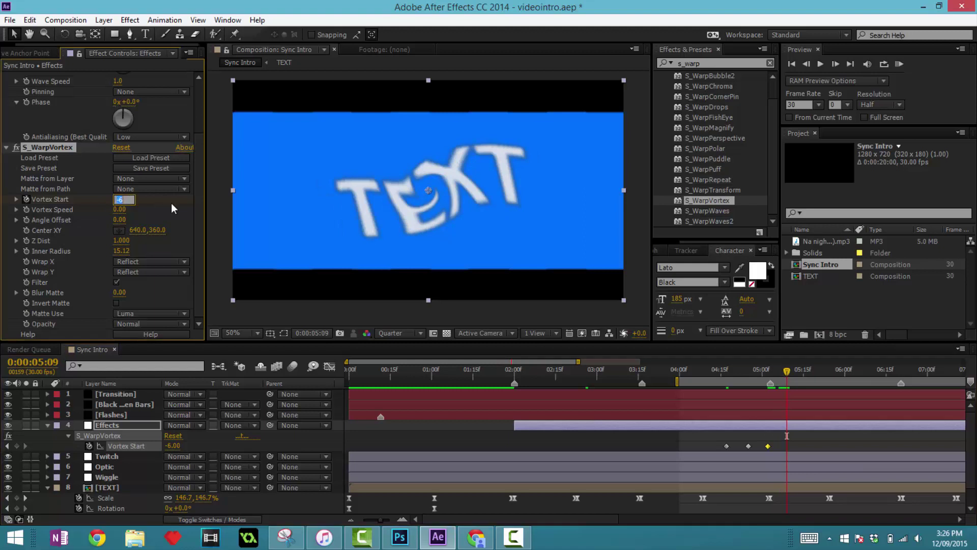
key(Return)
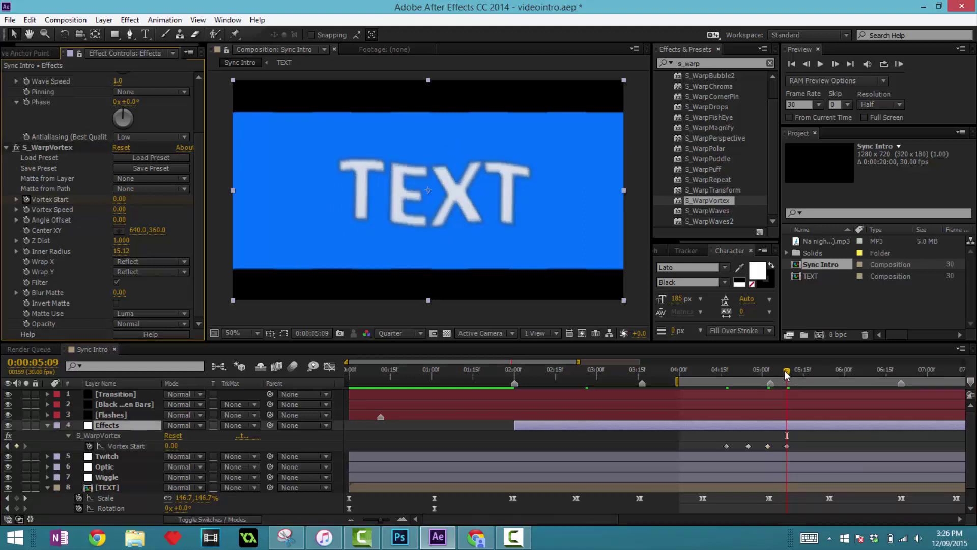
drag(787, 375, 760, 375)
drag(718, 437, 810, 448)
right_click(787, 446)
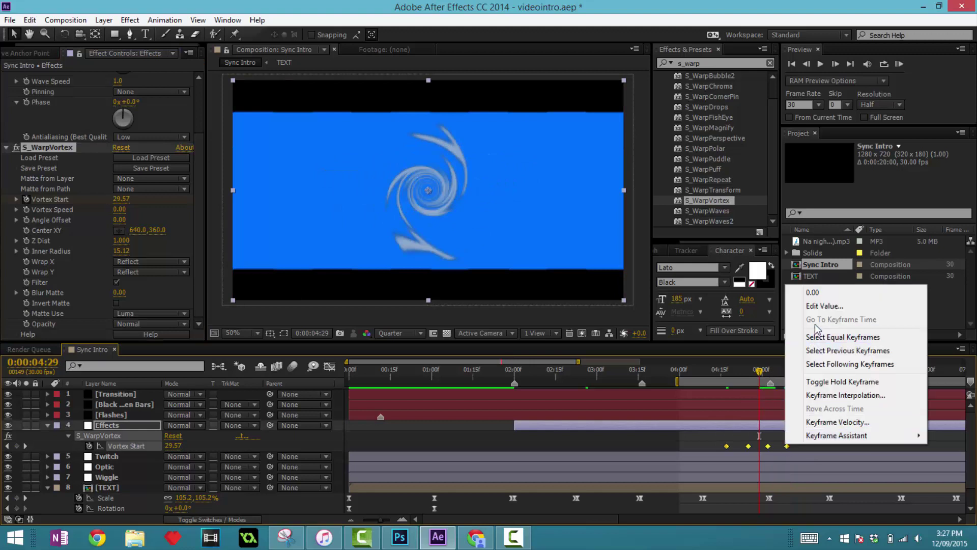
mouse_move(815, 437)
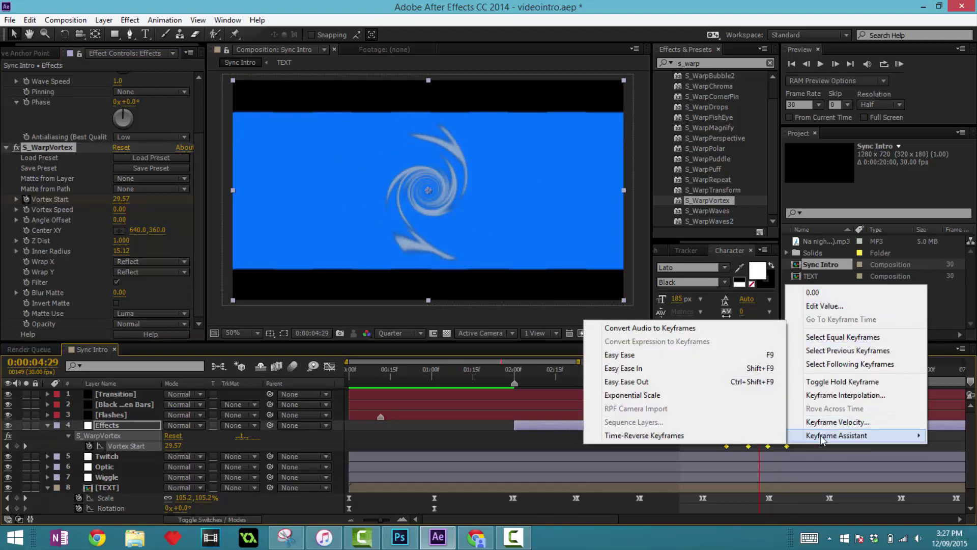
click(629, 367)
click(899, 63)
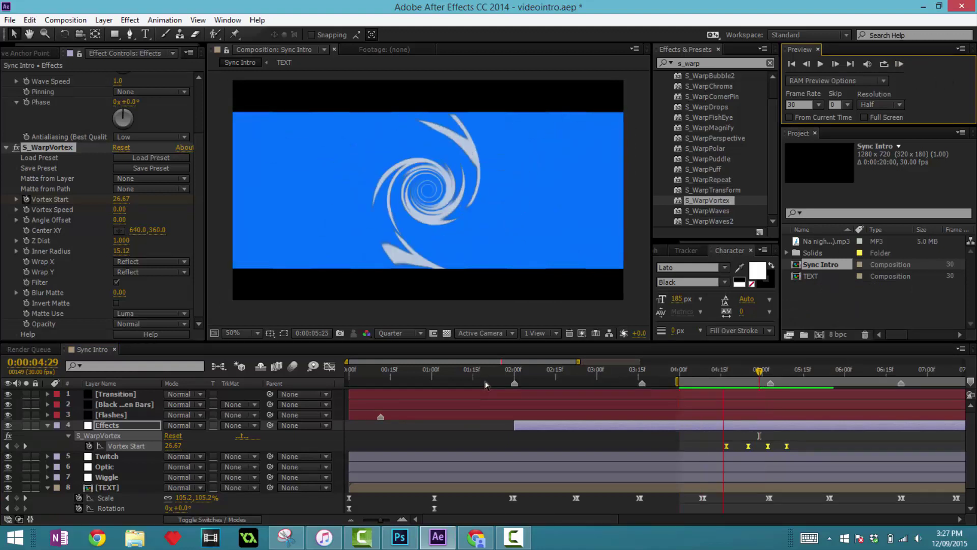
key(space)
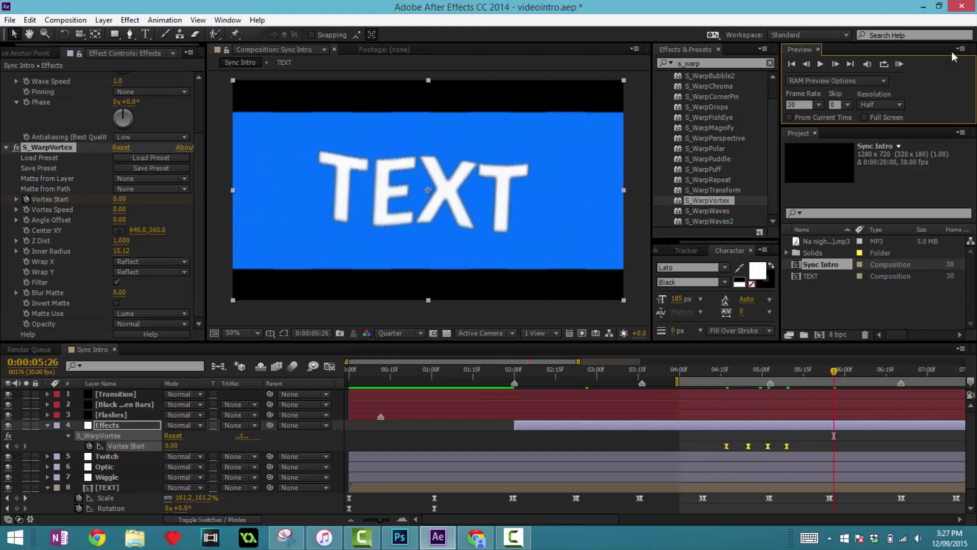
click(899, 64)
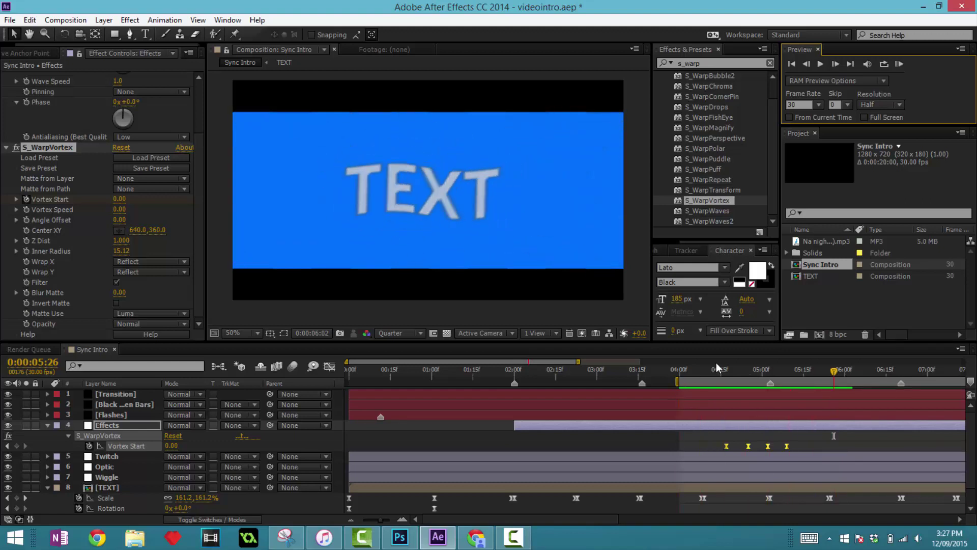
drag(733, 371, 790, 376)
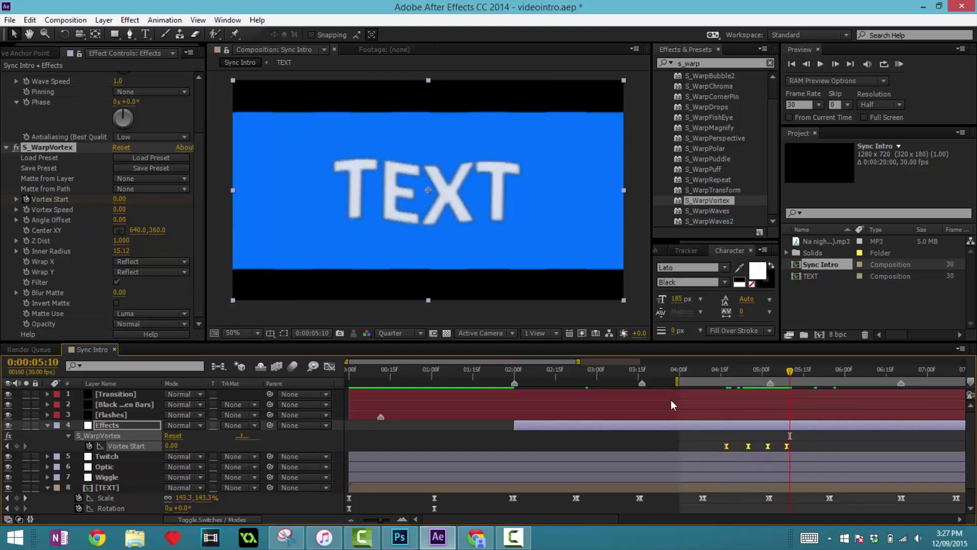
Collapse S_WarpVortex, search 'wave wa', and apply a second Wave Warp to the Effects layer.
click(697, 373)
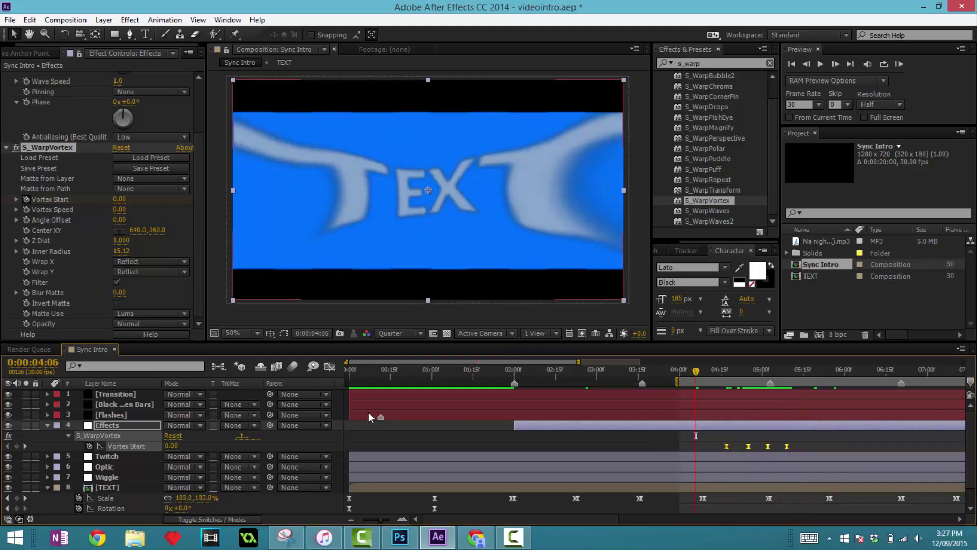
click(6, 148)
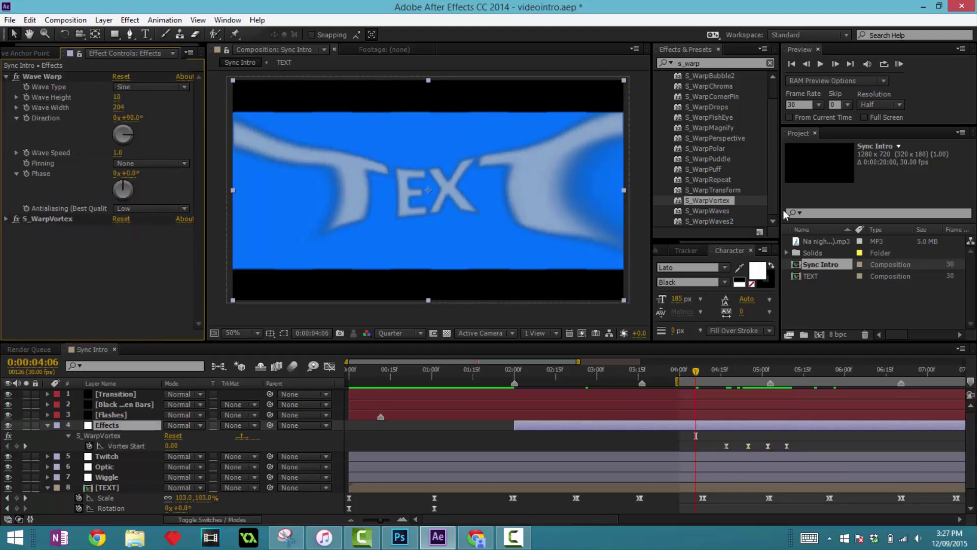
click(713, 63)
text(warp)
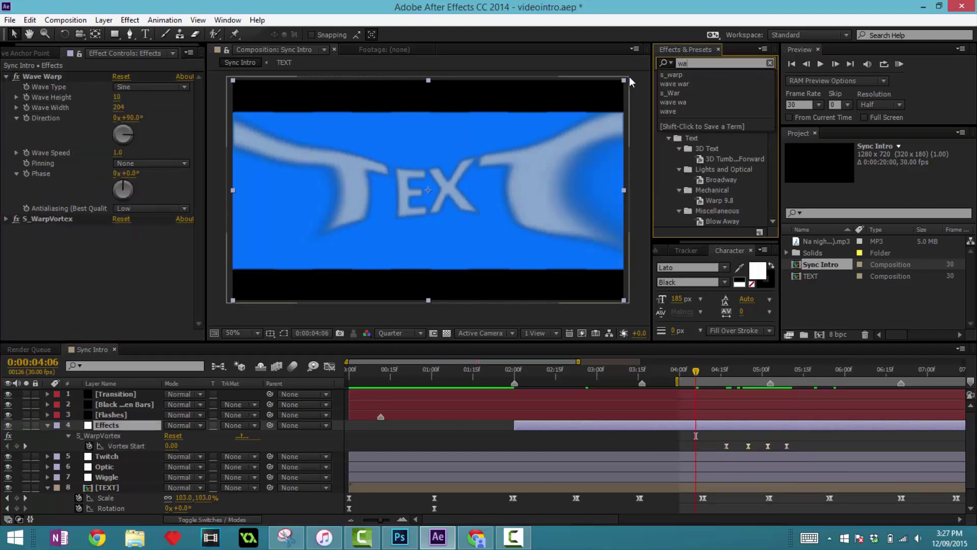
key(BackSpace)
key(BackSpace)
key(BackSpace)
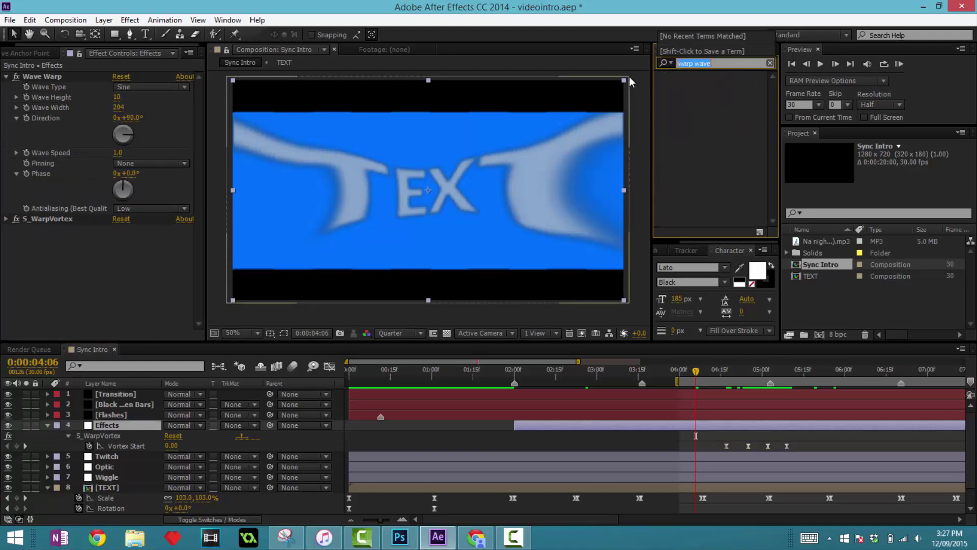
text(ave wa)
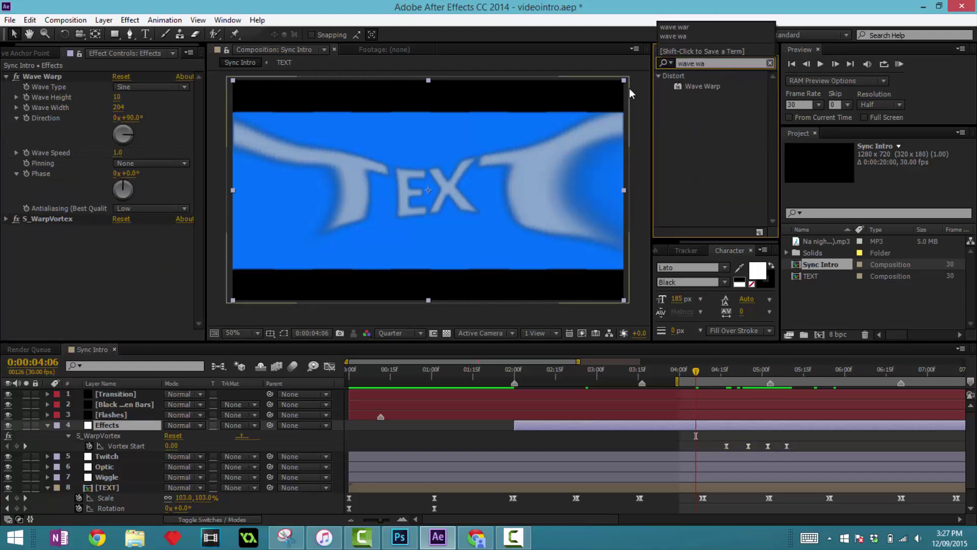
drag(679, 81, 89, 288)
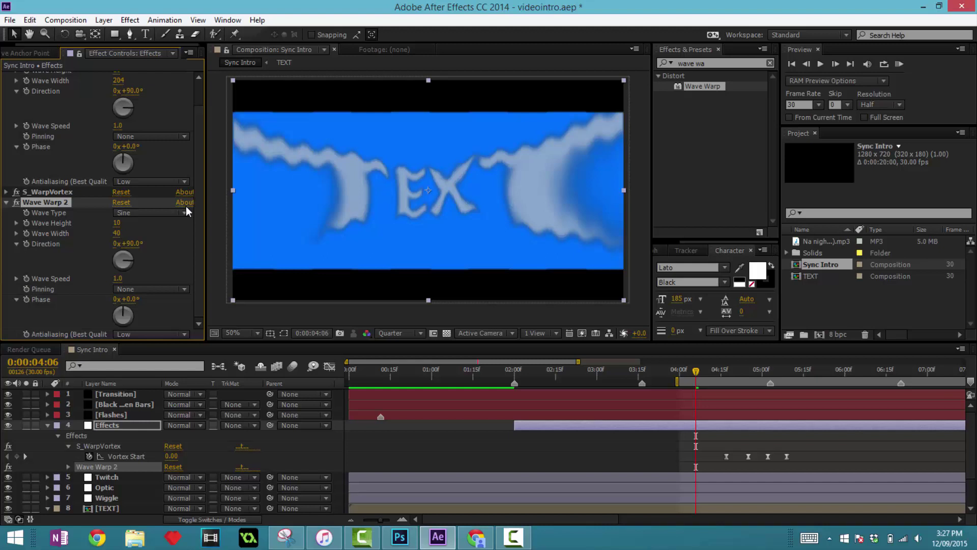
Set the second Wave Warp to Sawtooth and move the work-area start back to about 1:17.
click(129, 213)
click(159, 266)
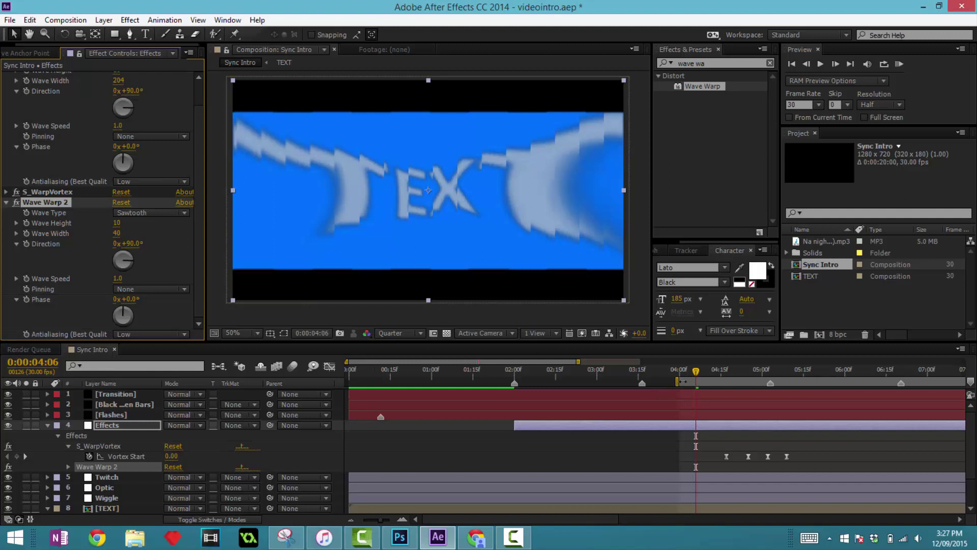
drag(678, 381, 480, 382)
Scrub the playhead between 3:20 and about 6:09 to review the sawtooth-warped TEXT.
click(652, 372)
drag(652, 371, 680, 371)
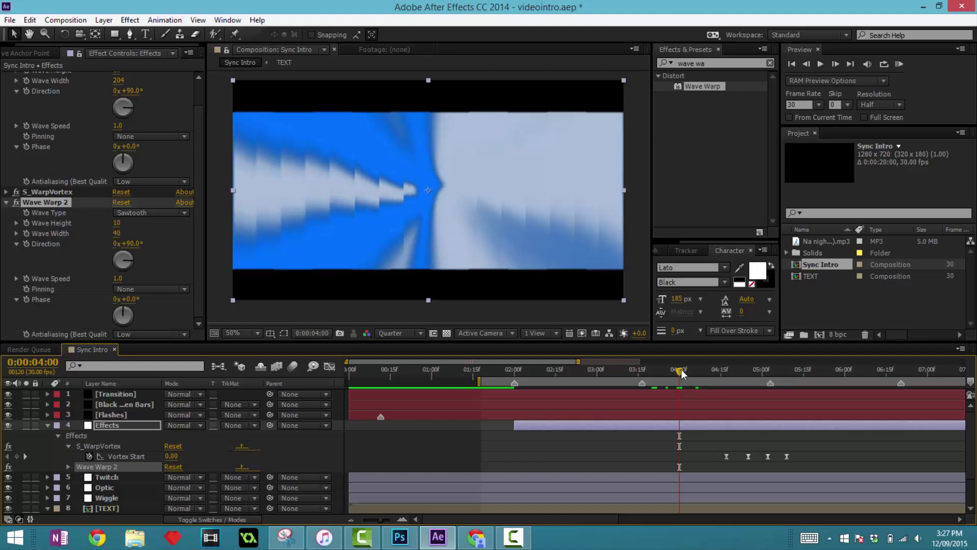
drag(681, 372, 713, 381)
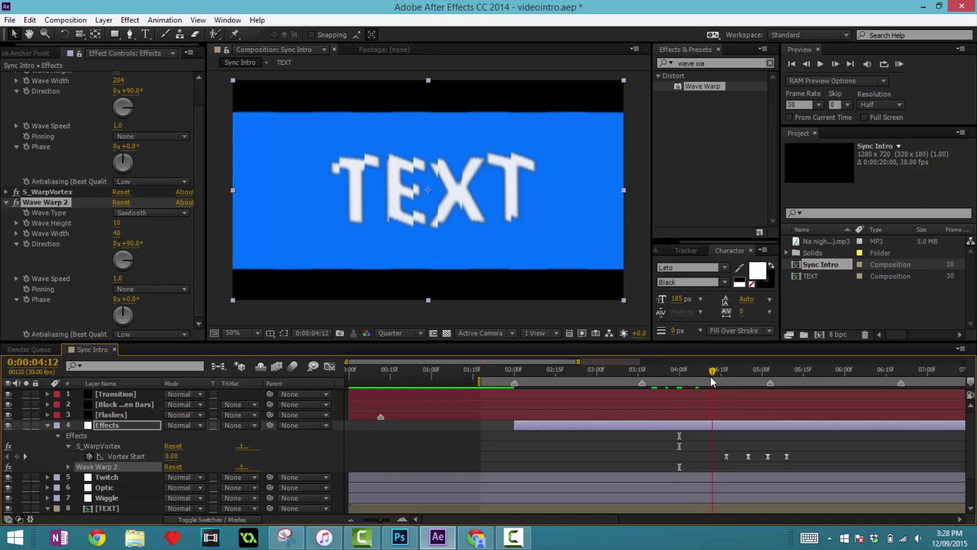
drag(712, 381, 662, 375)
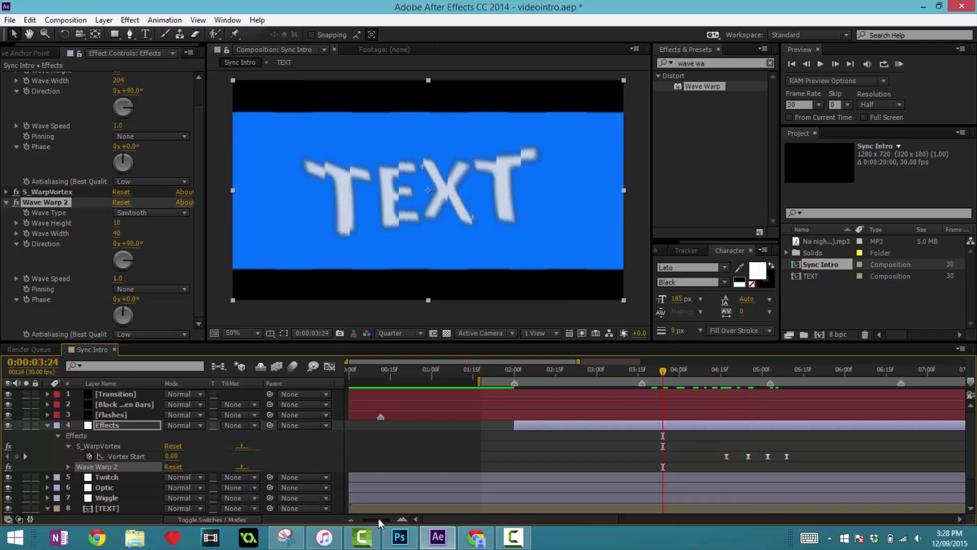
drag(378, 518, 374, 517)
drag(539, 369, 675, 376)
Reveal the Twitch layer's keyframes and move to 6:21, where Twitch Amount peaks.
click(139, 473)
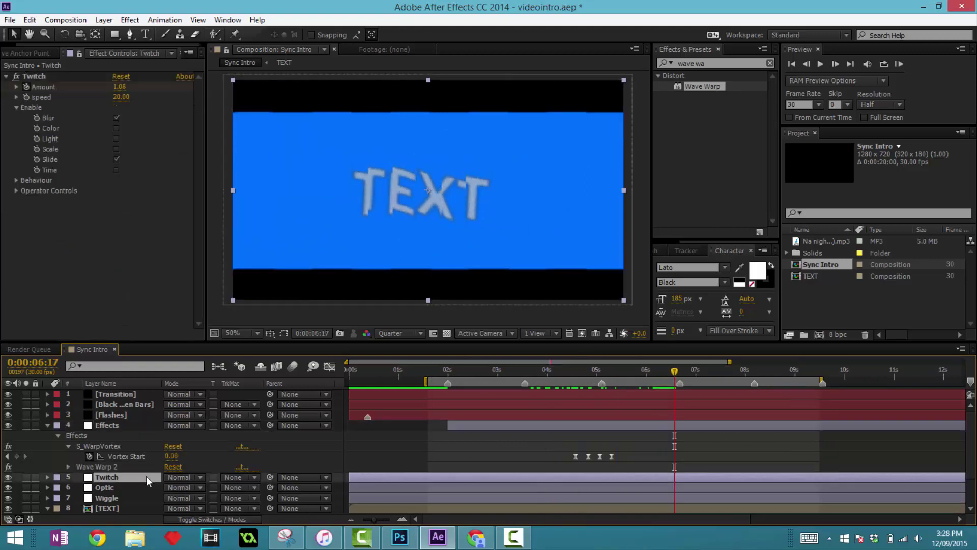
key(u)
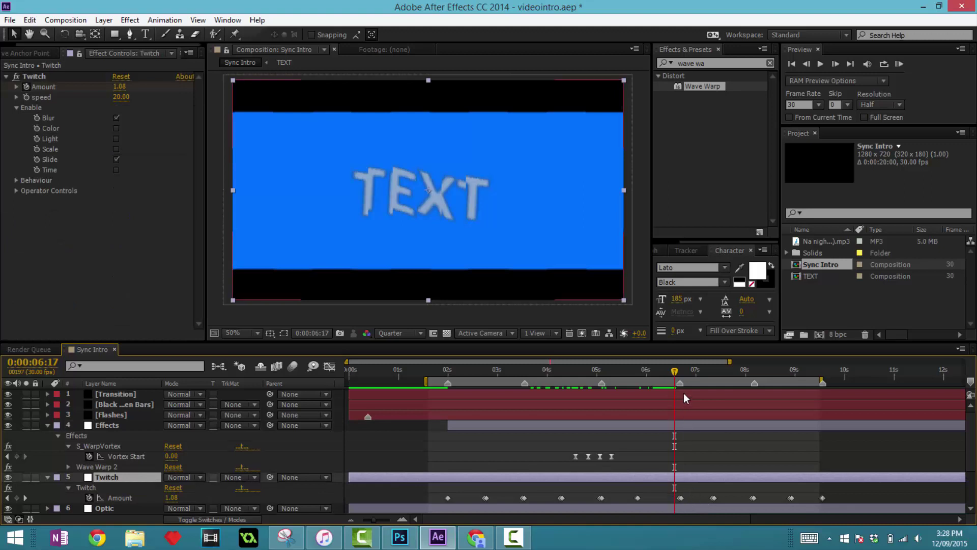
drag(674, 372, 680, 374)
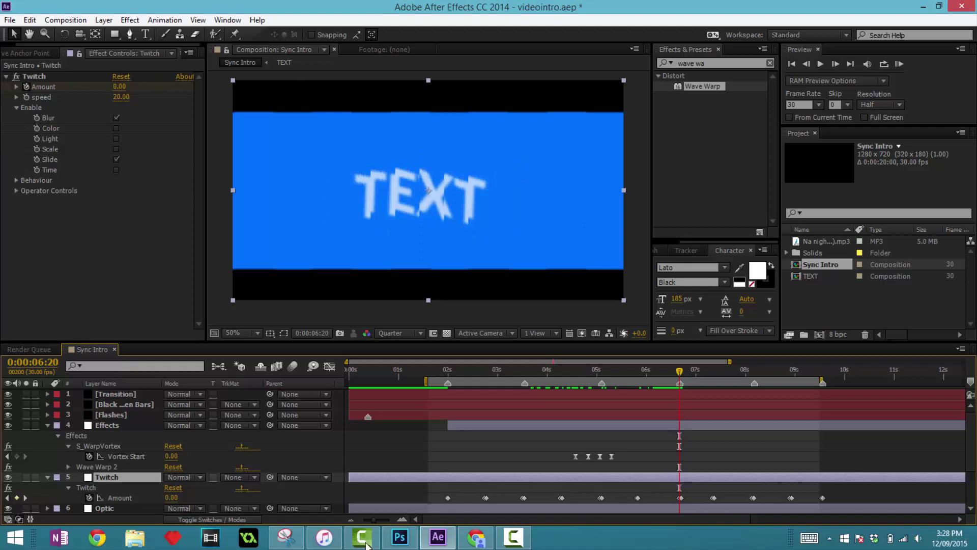
click(384, 520)
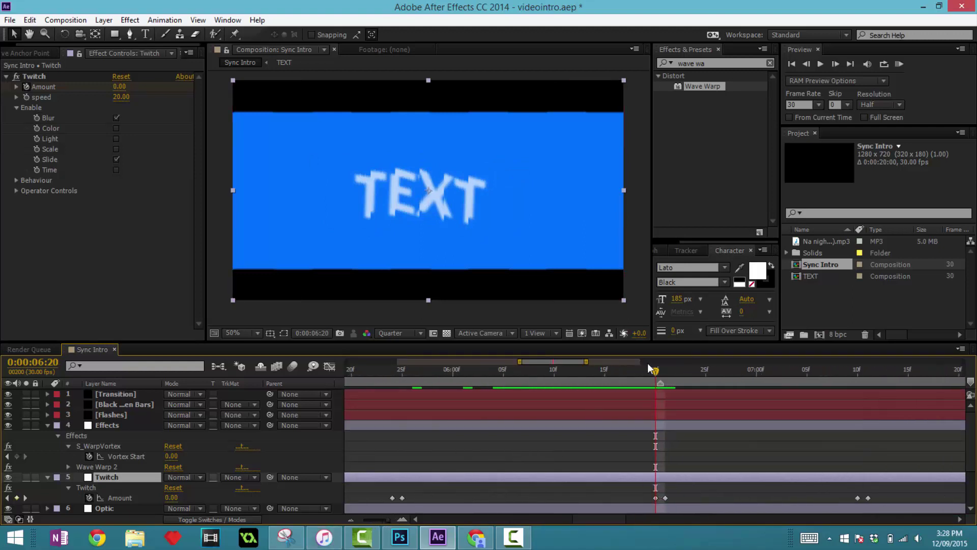
drag(656, 373, 665, 373)
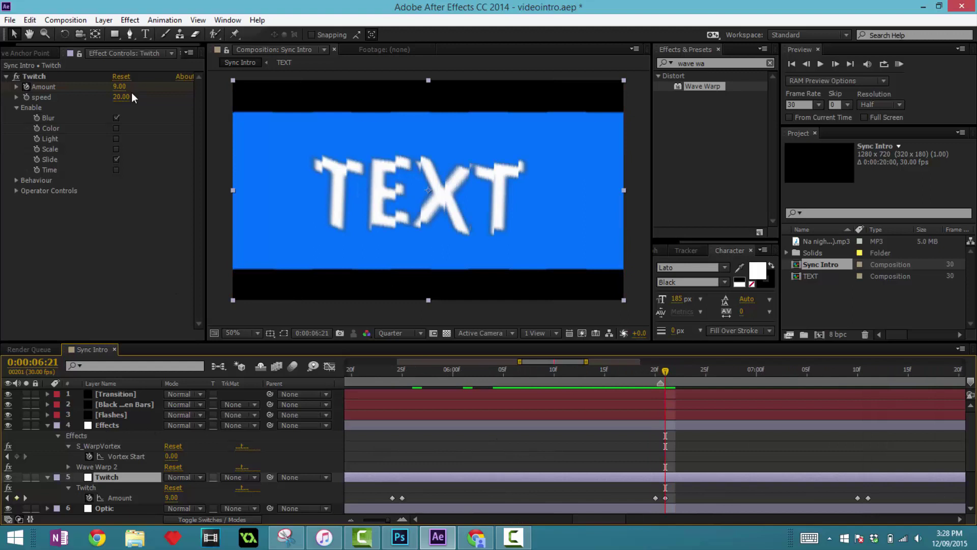
Set Wave Warp 2's Wave Width to 61 and Wave Height to 0.
click(119, 425)
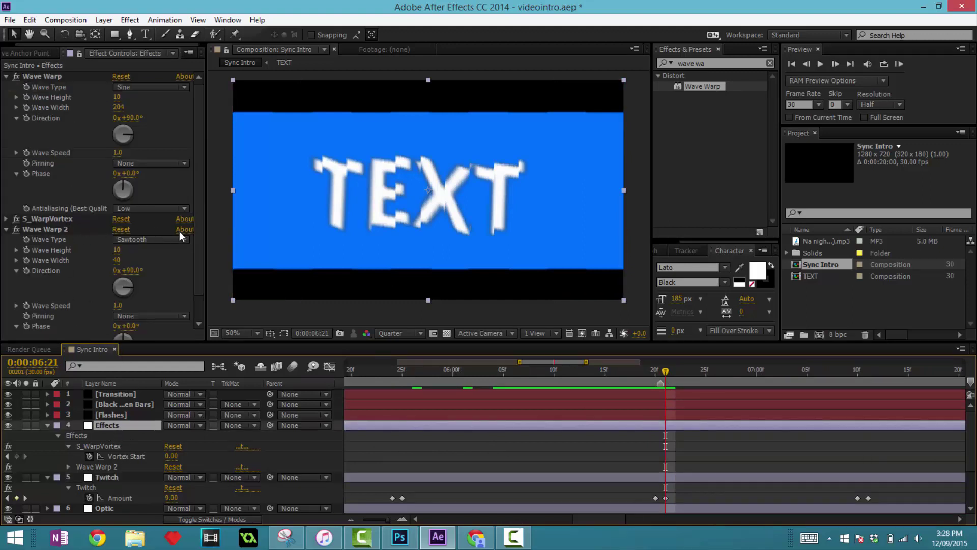
drag(200, 284, 190, 302)
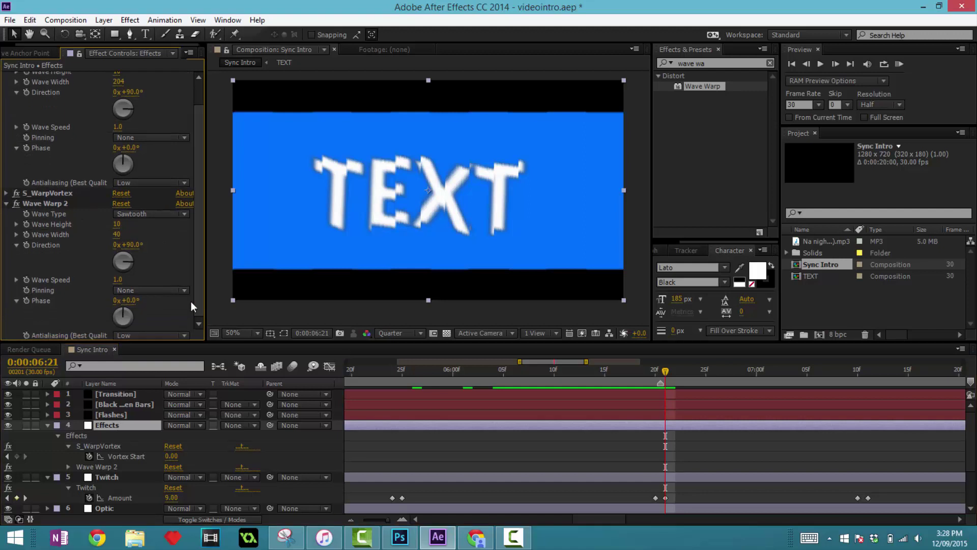
click(29, 222)
drag(119, 235, 246, 236)
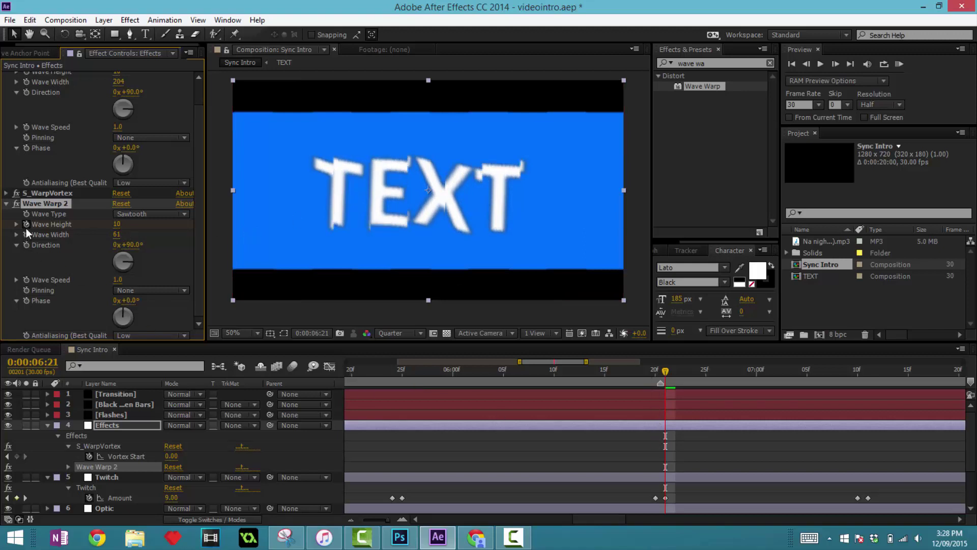
drag(121, 223, 122, 228)
click(122, 228)
text(0)
key(Return)
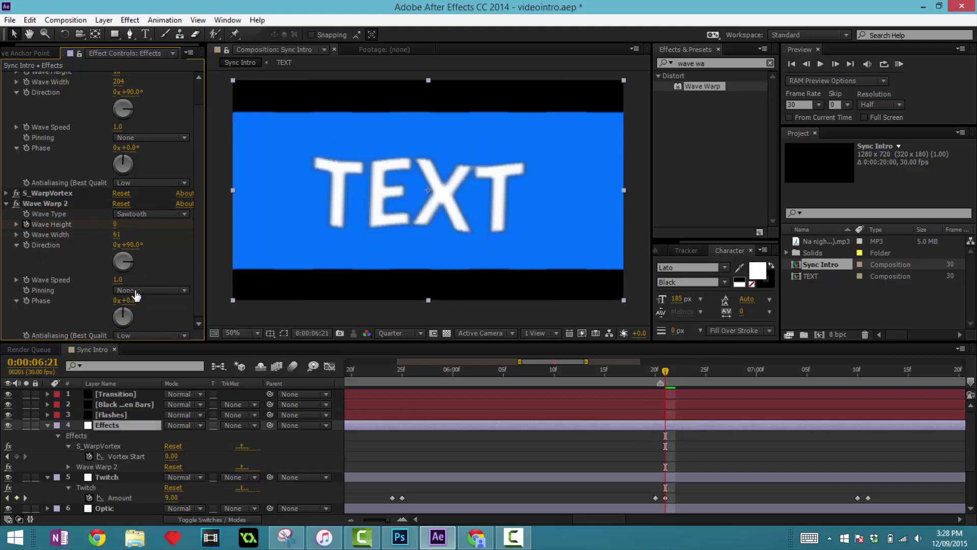
Keyframe Wave Warp 2's Wave Height at 6:26 and 7:02, ending at 0.
key(u)
key(u)
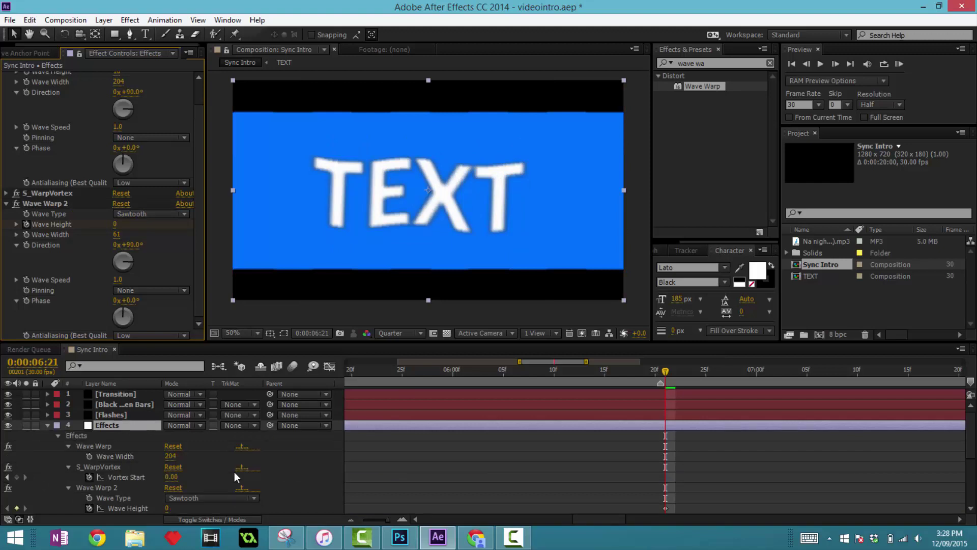
scroll(717, 457, down, 3)
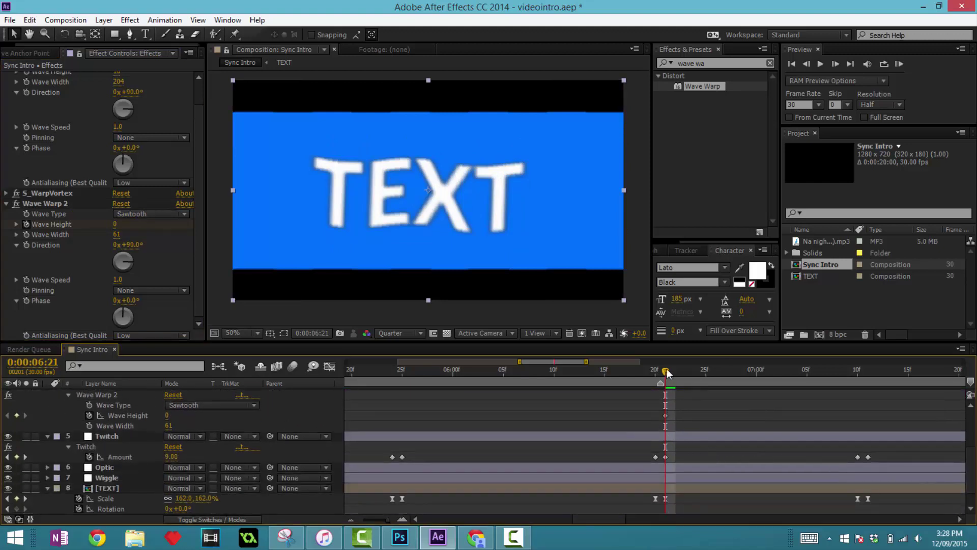
drag(667, 369, 717, 381)
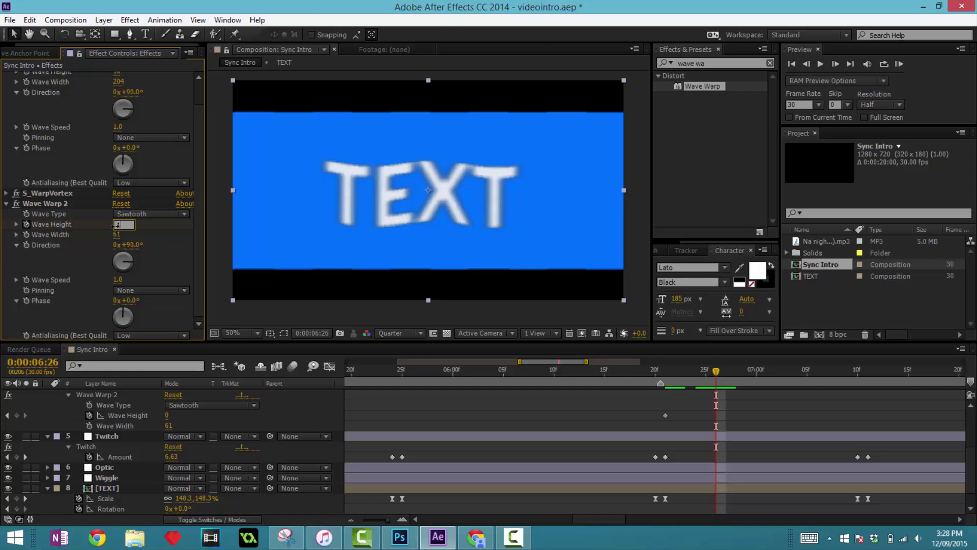
text(0)
key(Return)
drag(724, 371, 779, 372)
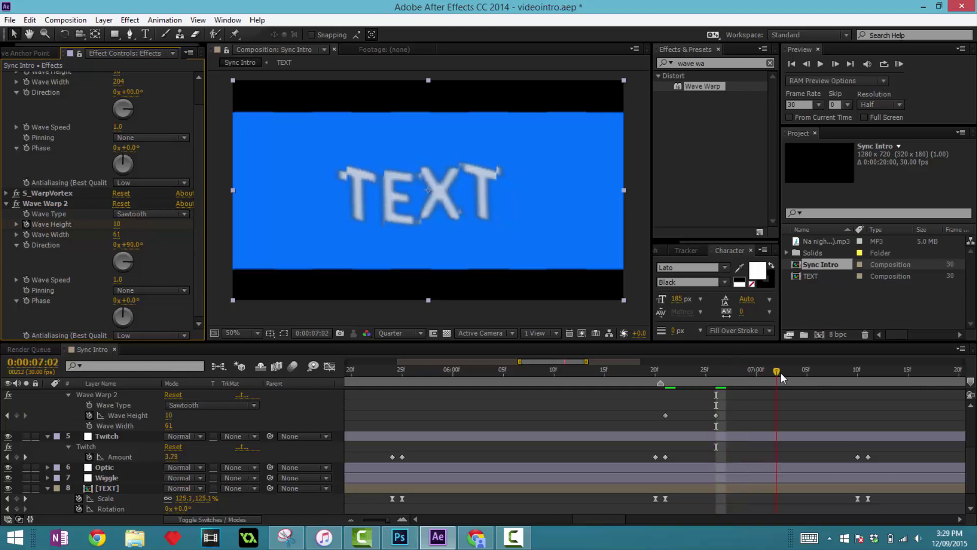
click(120, 225)
text(0)
key(Return)
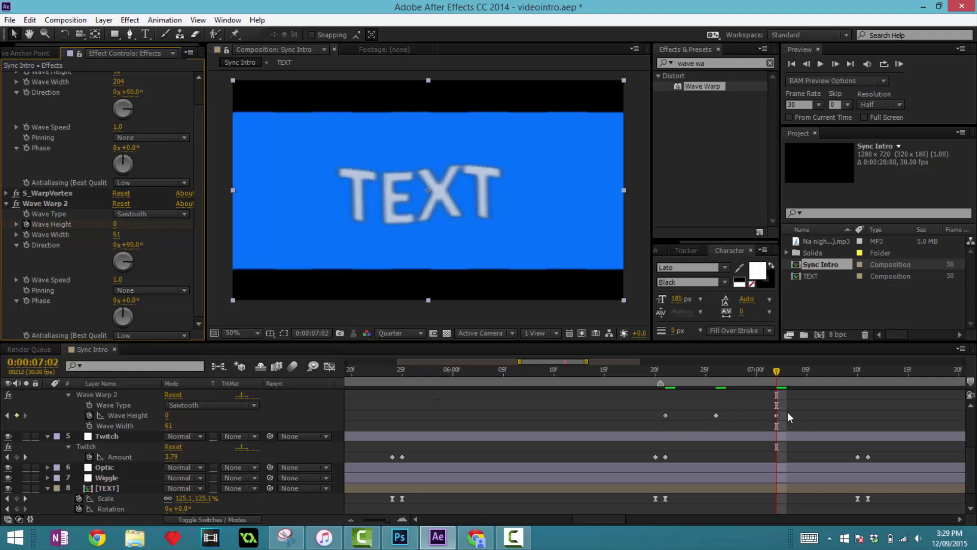
Apply Easy Ease to the Wave Height keyframes.
drag(787, 411, 661, 415)
right_click(665, 414)
mouse_move(679, 408)
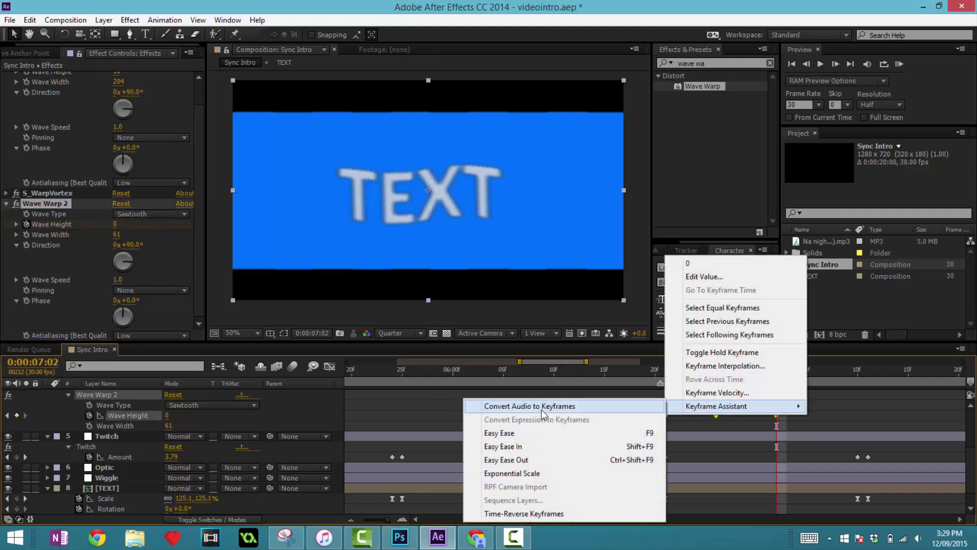
click(548, 432)
Start the work area near 5.8 seconds, preview, and shift the third Wave Height keyframe later.
click(371, 520)
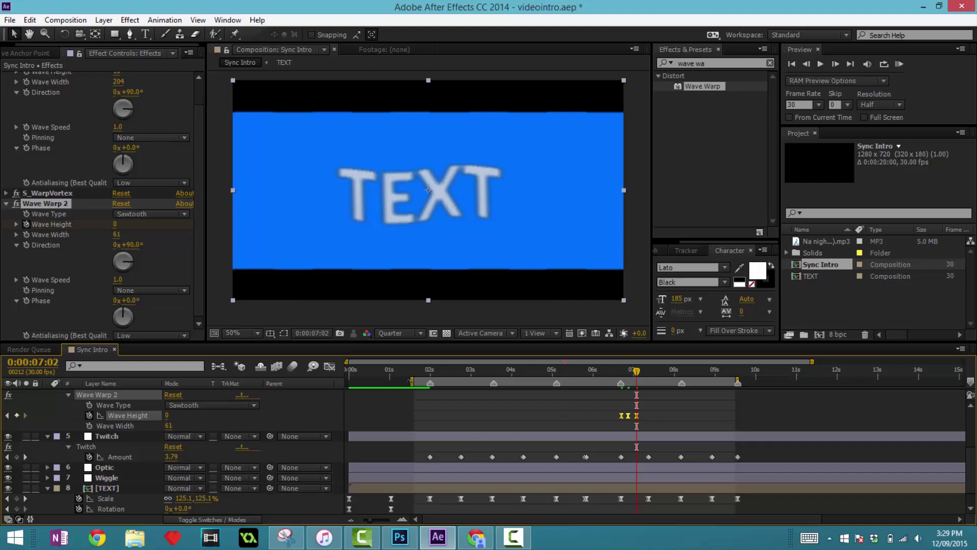
drag(412, 382, 582, 381)
click(899, 64)
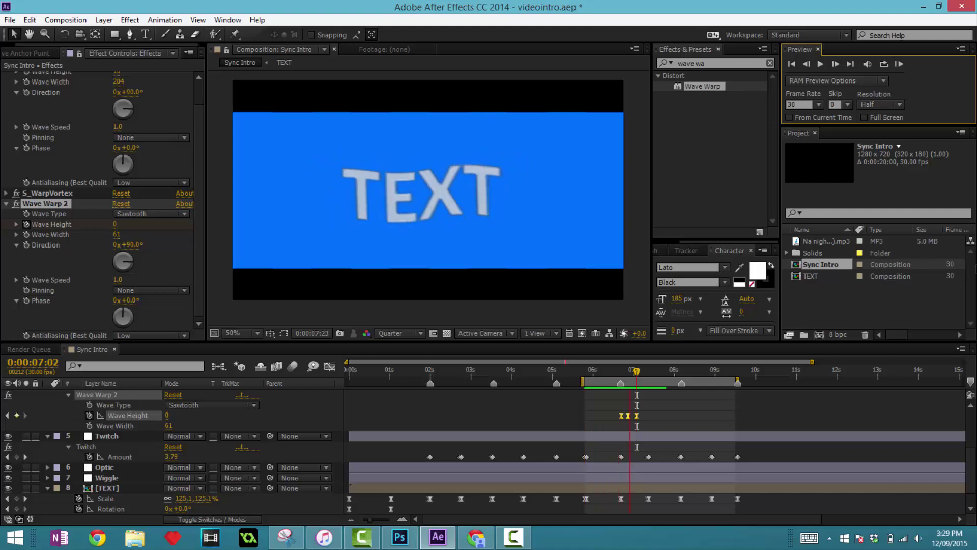
key(space)
drag(377, 518, 402, 512)
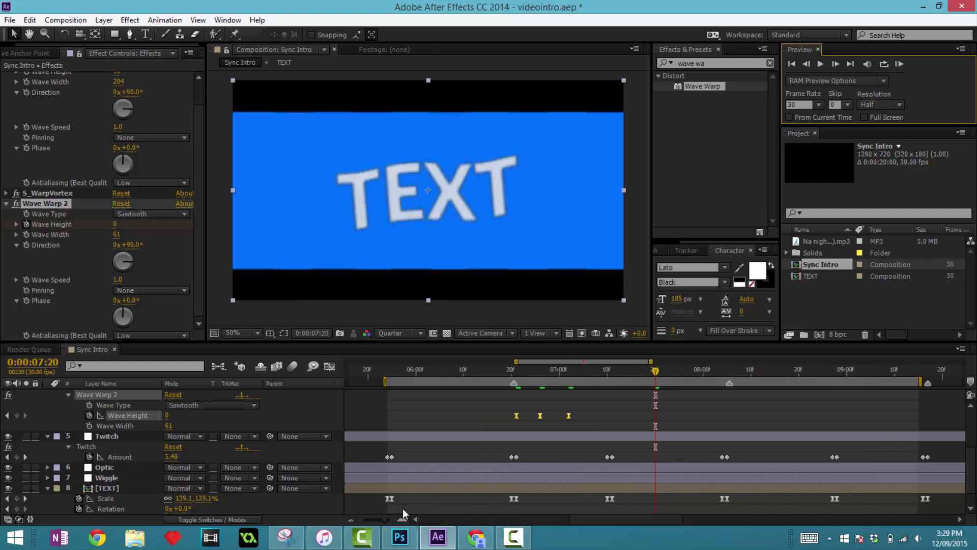
click(550, 435)
drag(569, 416, 612, 416)
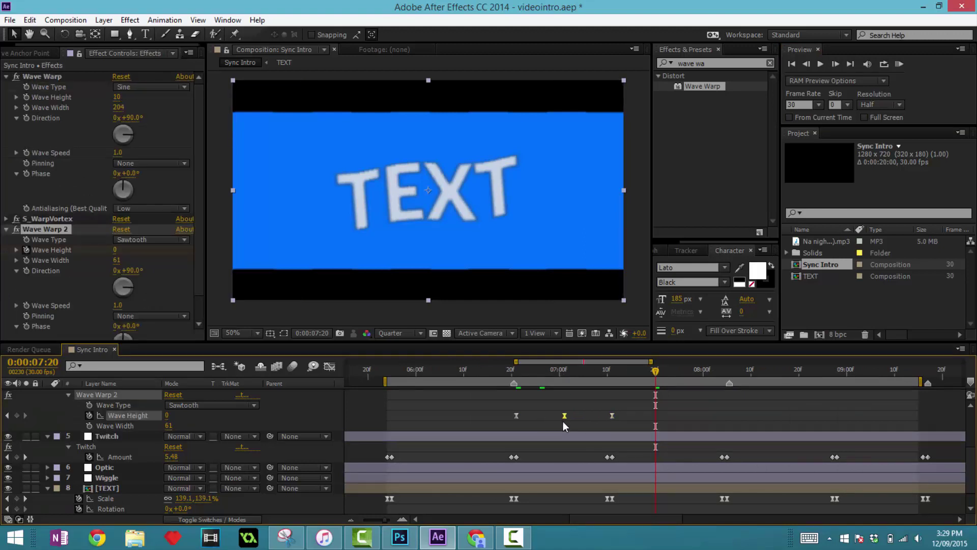
click(899, 64)
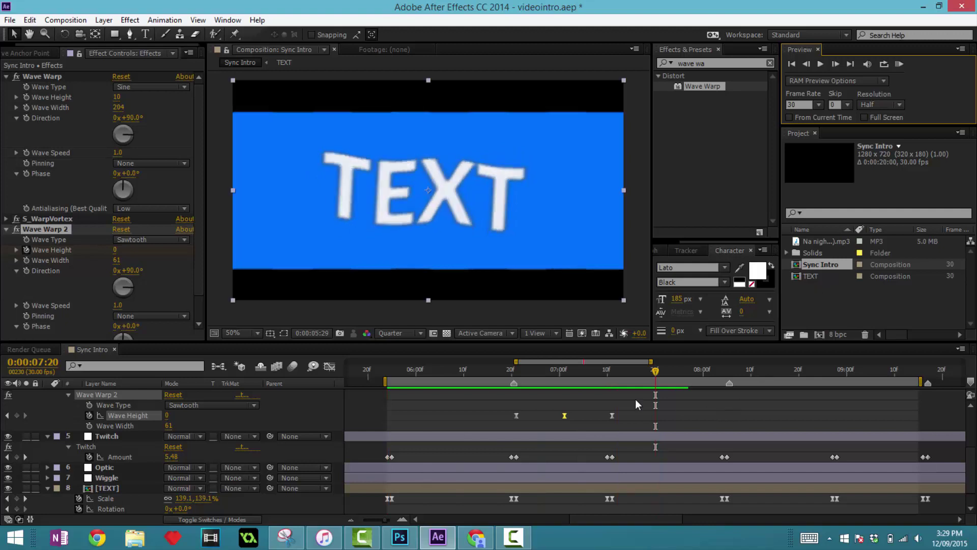
key(space)
Inspect the warp near 7 seconds and extend the work area back to the composition start.
drag(568, 374, 589, 374)
drag(385, 520, 365, 521)
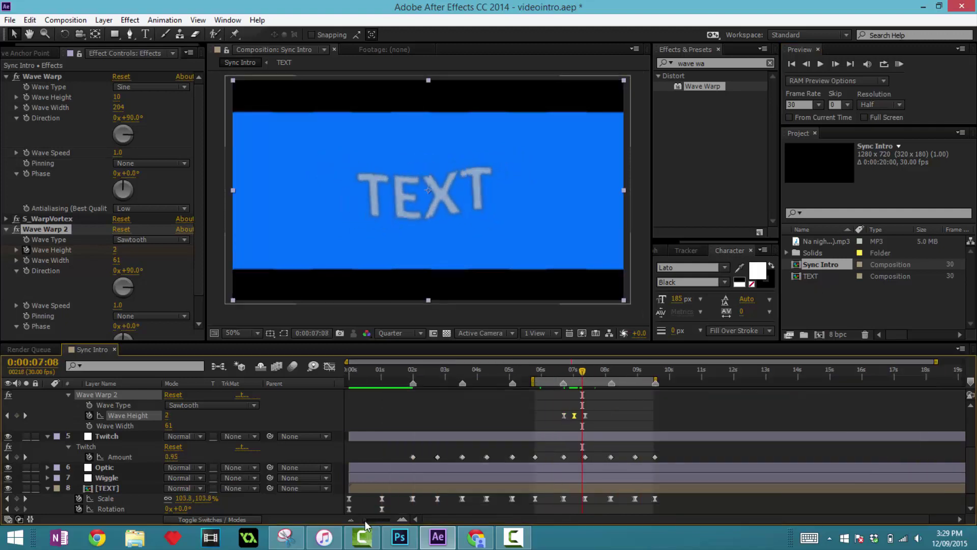
drag(533, 380, 346, 382)
drag(515, 374, 626, 382)
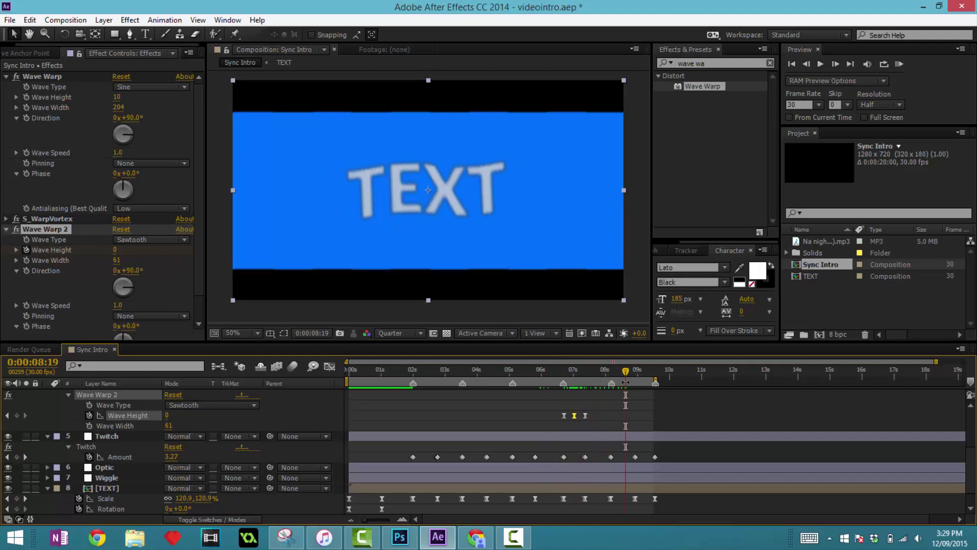
Collapse both Wave Warp effects and apply Motion Tile to the Effects layer.
click(8, 228)
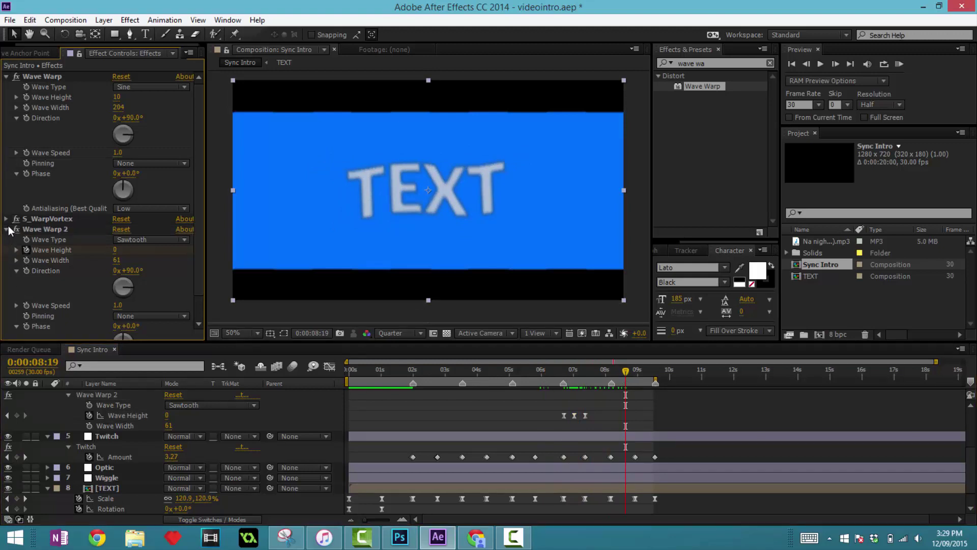
click(6, 229)
click(6, 77)
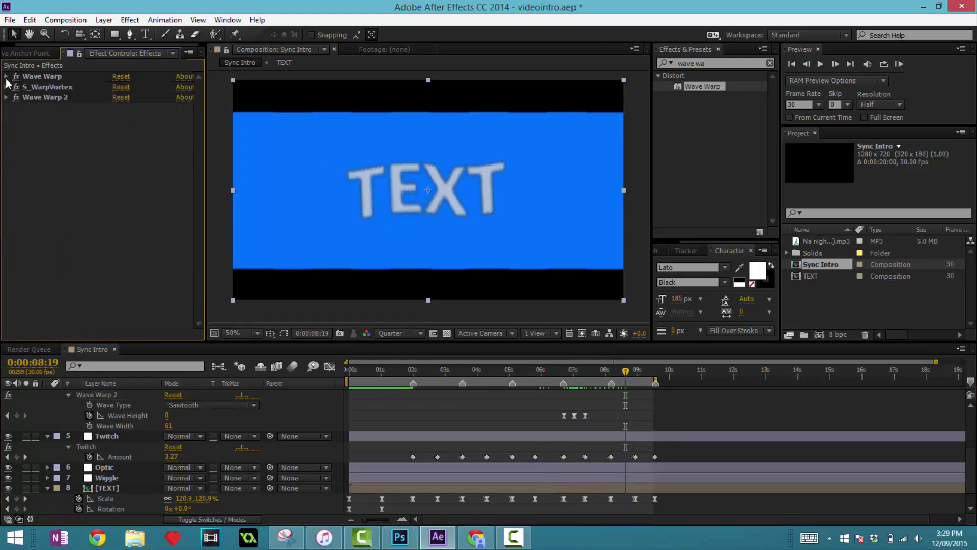
click(720, 63)
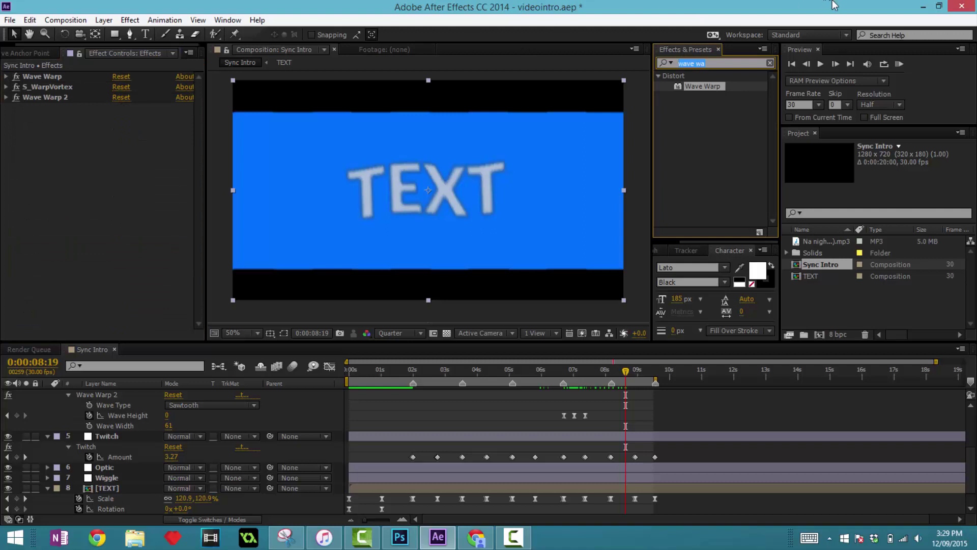
text(motion ti)
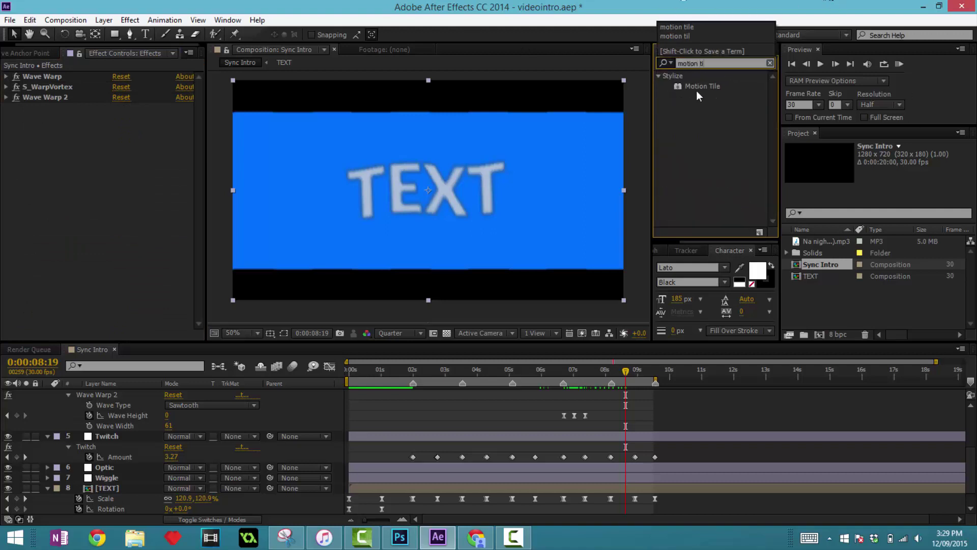
drag(696, 91, 285, 137)
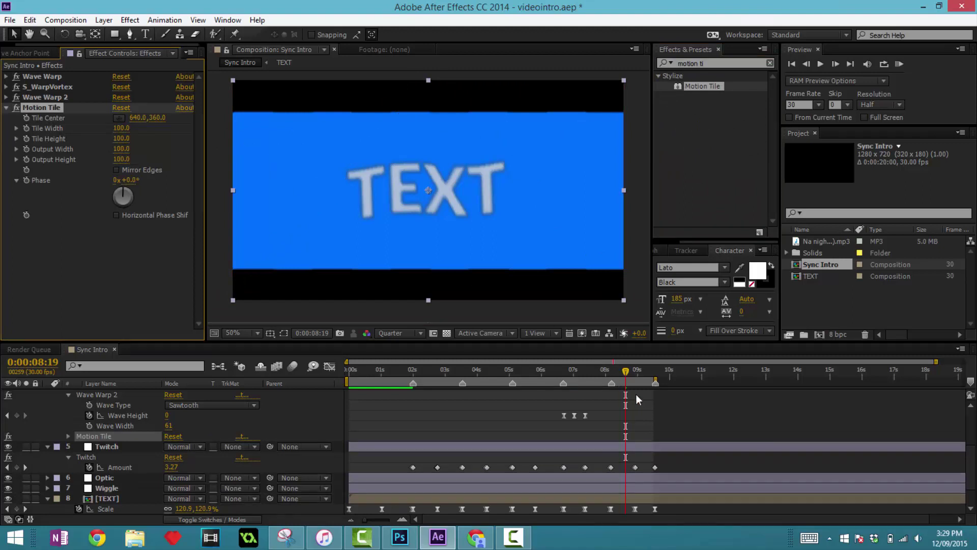
Keyframe Tile Width and Tile Height at 100 near 8:28, showing only animated properties.
drag(622, 374, 637, 376)
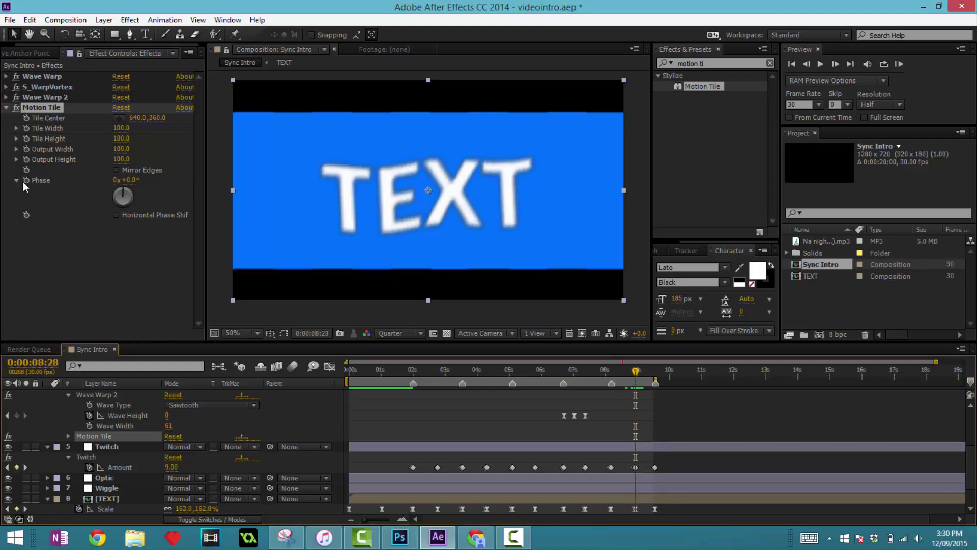
click(27, 128)
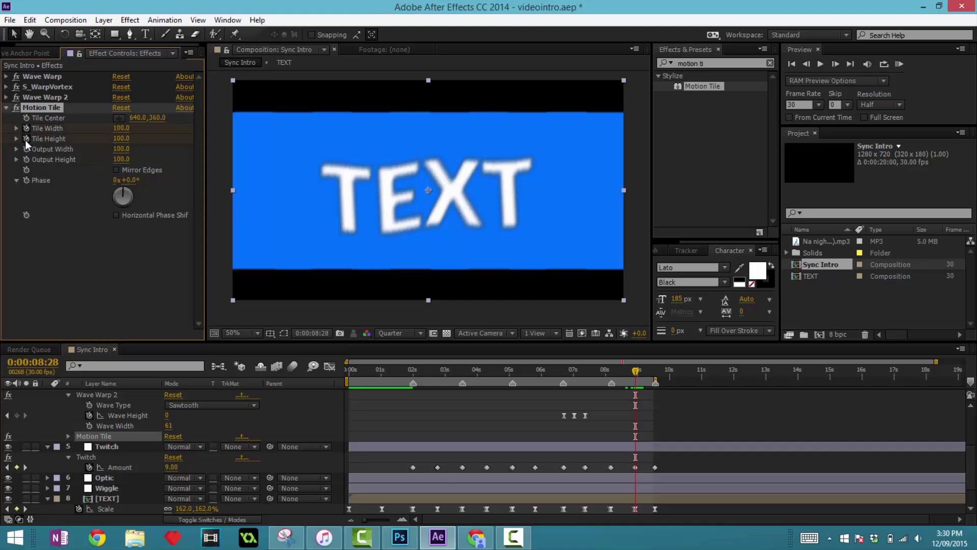
click(26, 139)
scroll(116, 411, up, 2)
click(114, 398)
key(u)
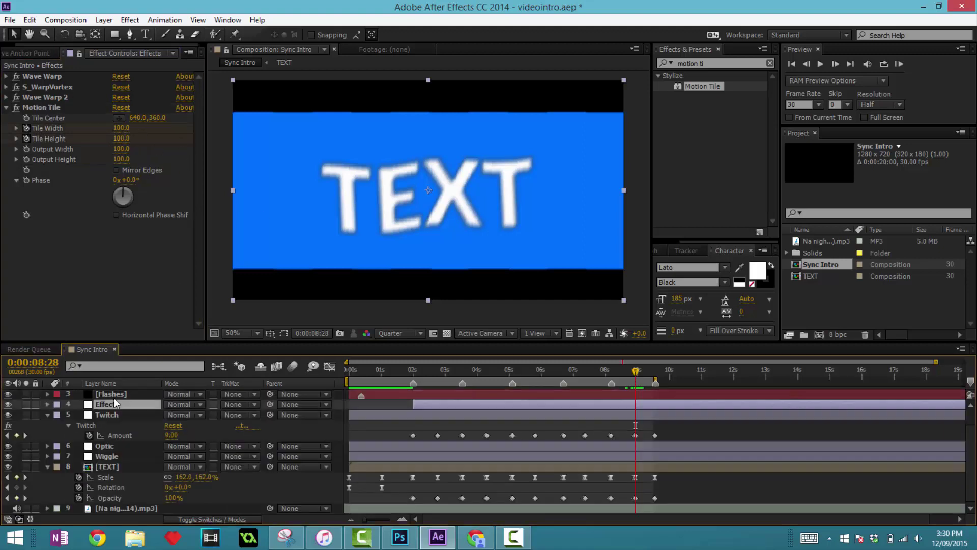
key(u)
key(u)
scroll(117, 413, down, 3)
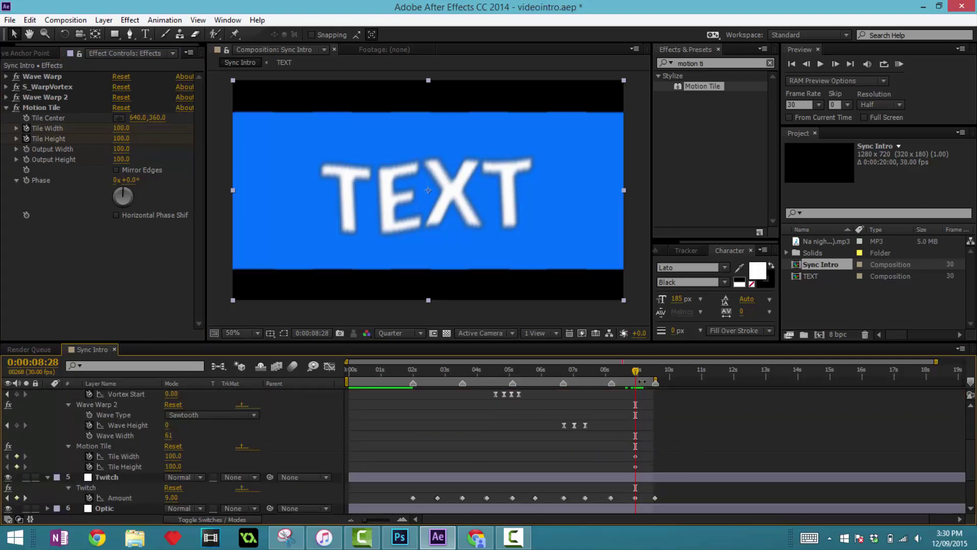
Keyframe Tile Width and Tile Height at 21 at 8:12.
drag(373, 518, 395, 515)
drag(631, 441, 656, 465)
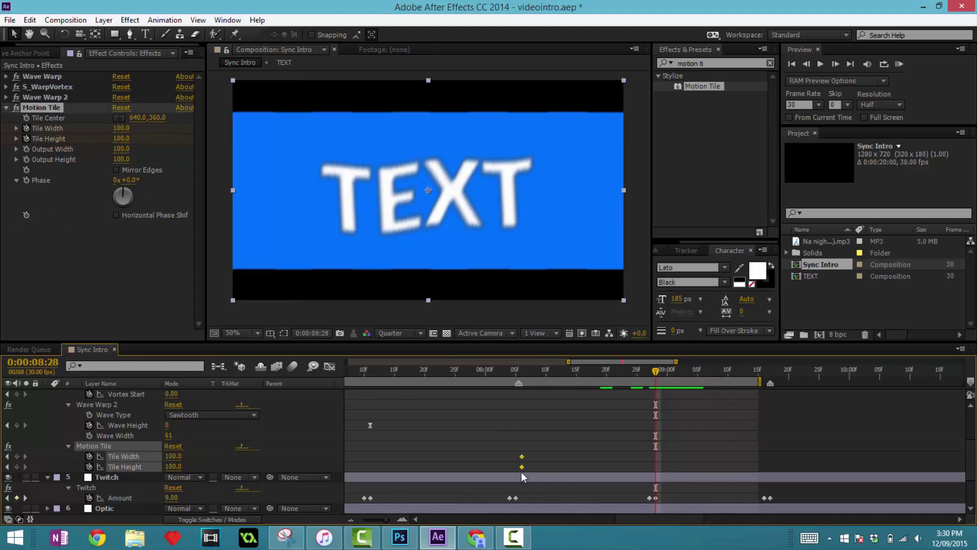
drag(519, 371, 559, 380)
click(121, 128)
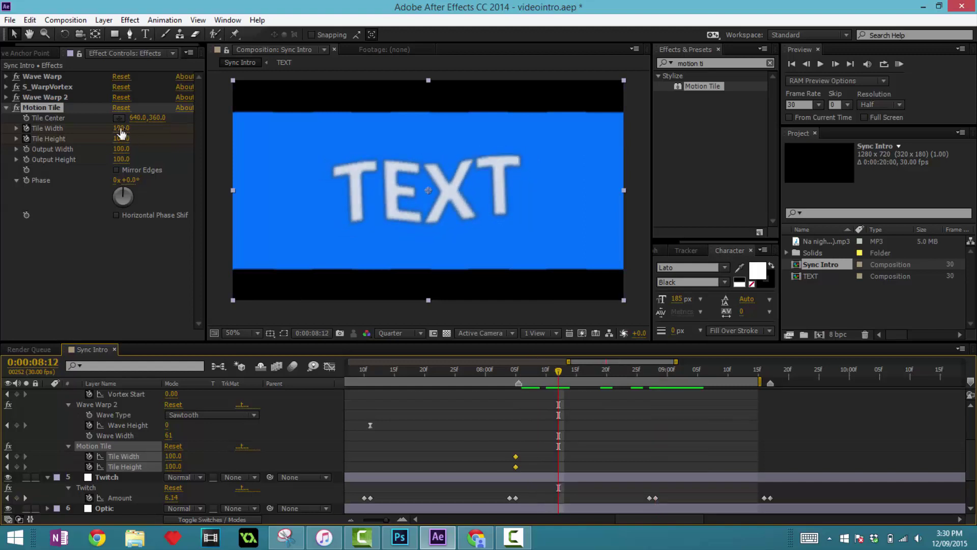
text(21)
key(Tab)
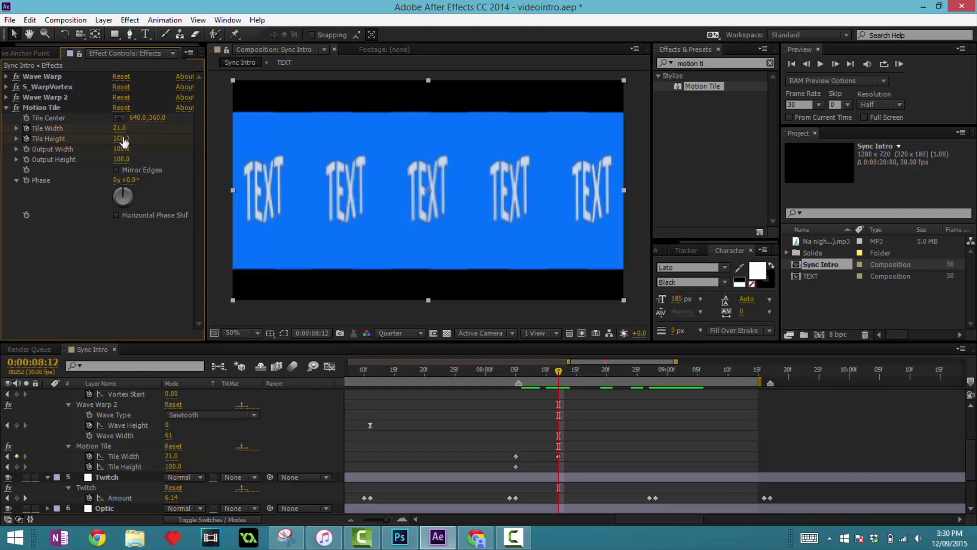
text(21)
key(Return)
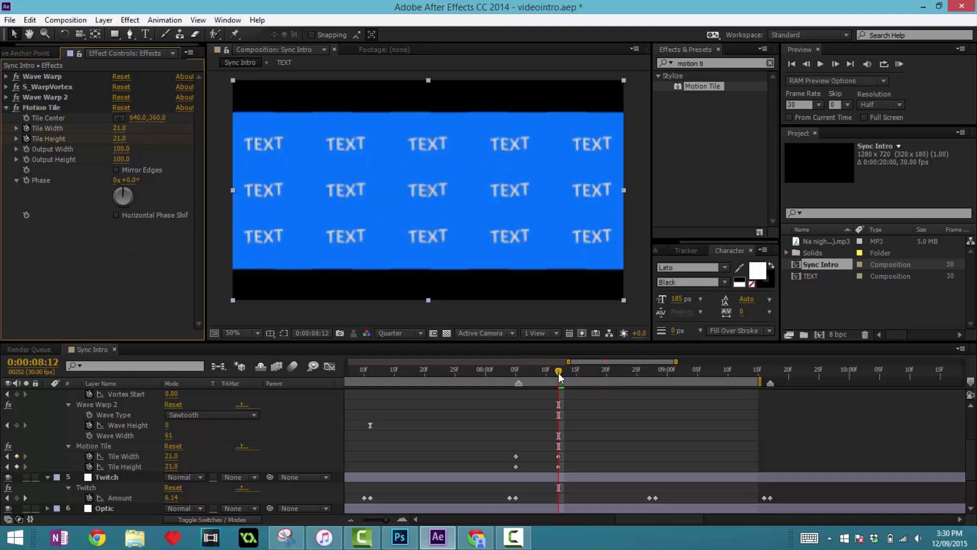
Keyframe Tile Width and Tile Height back to 100 at 8:20.
drag(558, 372, 607, 380)
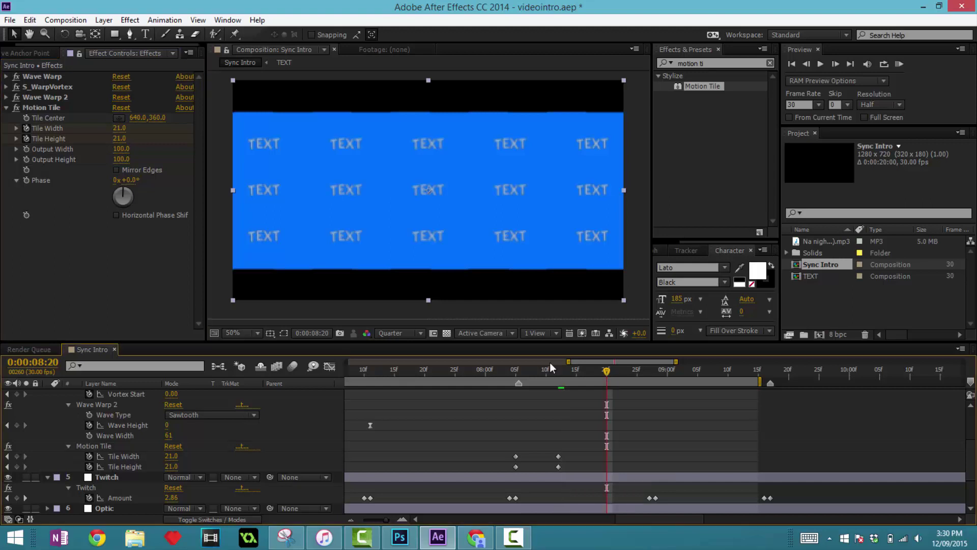
click(119, 128)
text(100)
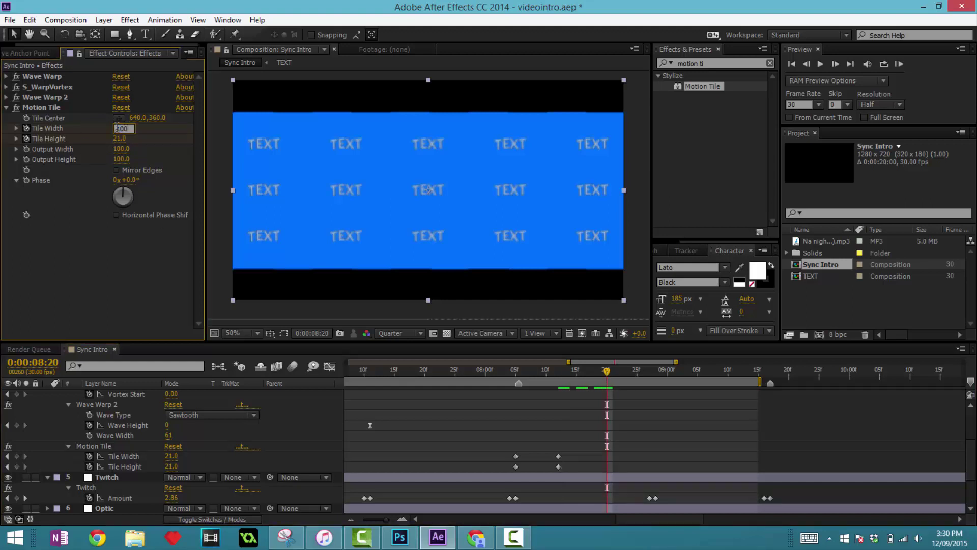
key(Tab)
text(100)
key(Tab)
click(141, 262)
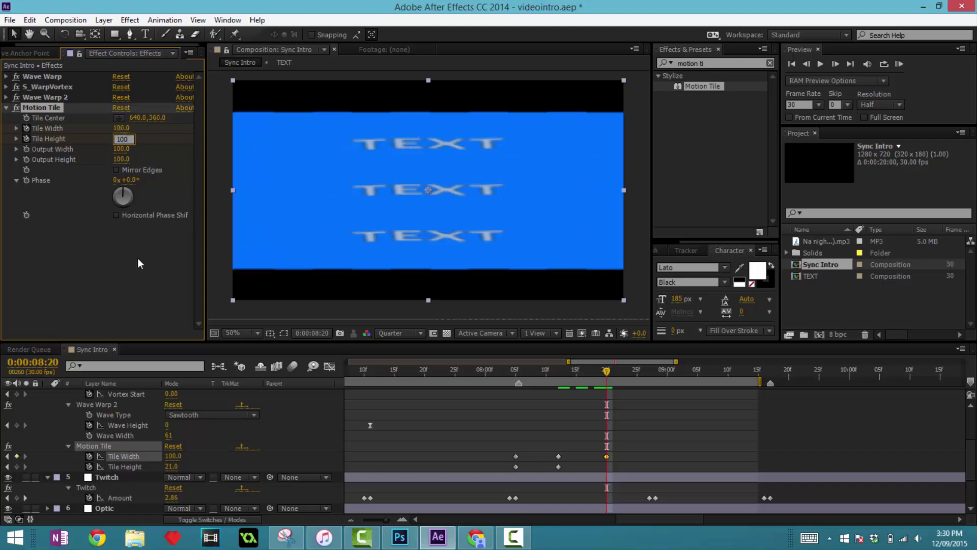
Preview the burst, shift all six Motion Tile keyframes later, and replay from 8:08.
click(506, 373)
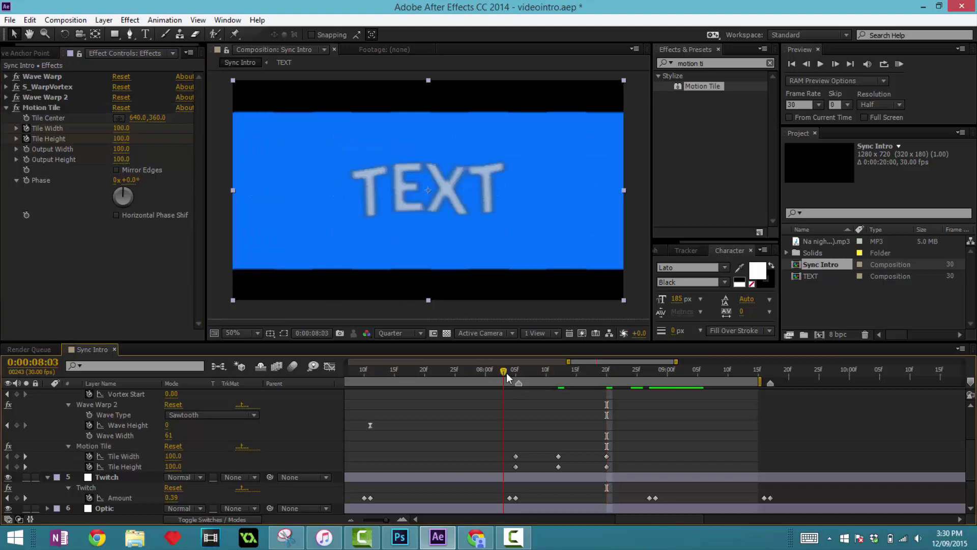
key(space)
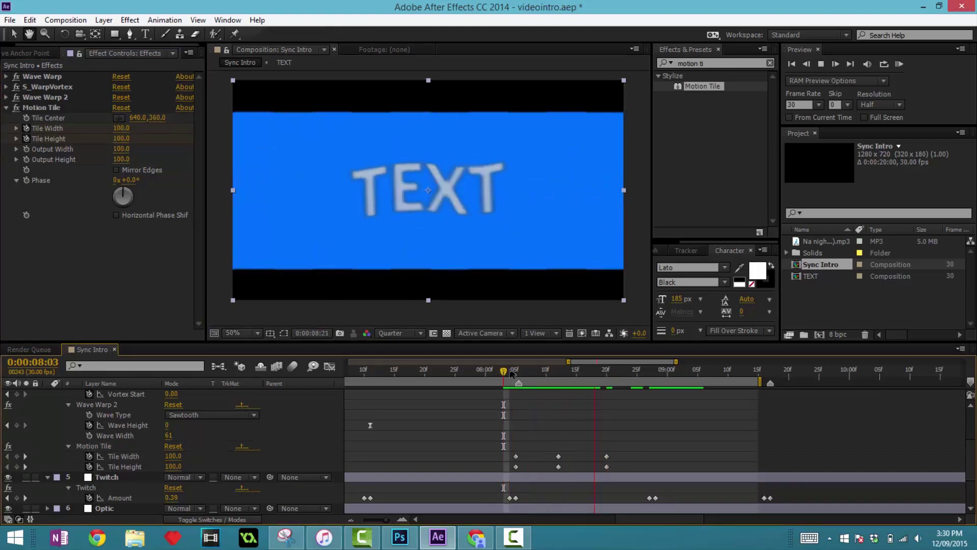
key(space)
key(Page_Down)
key(Page_Down)
key(Page_Down)
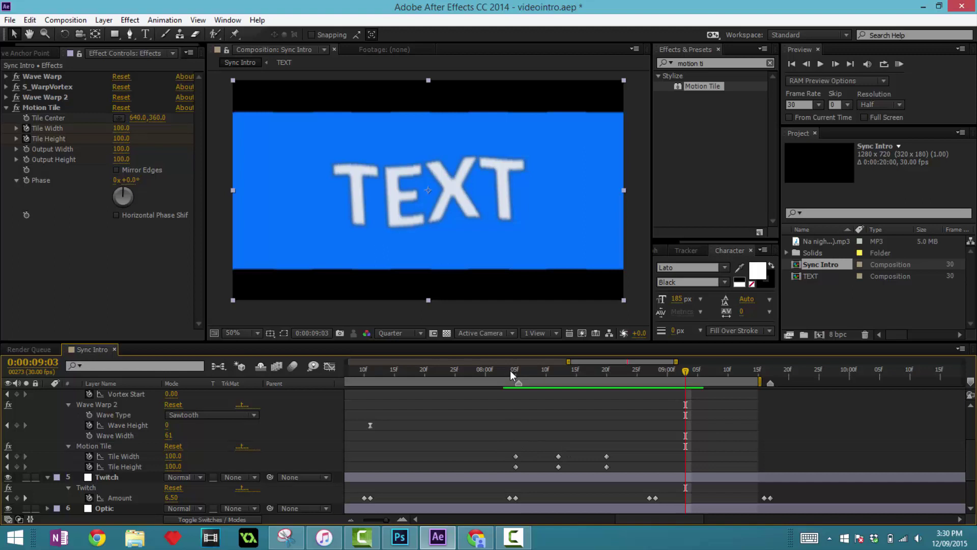
drag(514, 444, 649, 466)
click(536, 371)
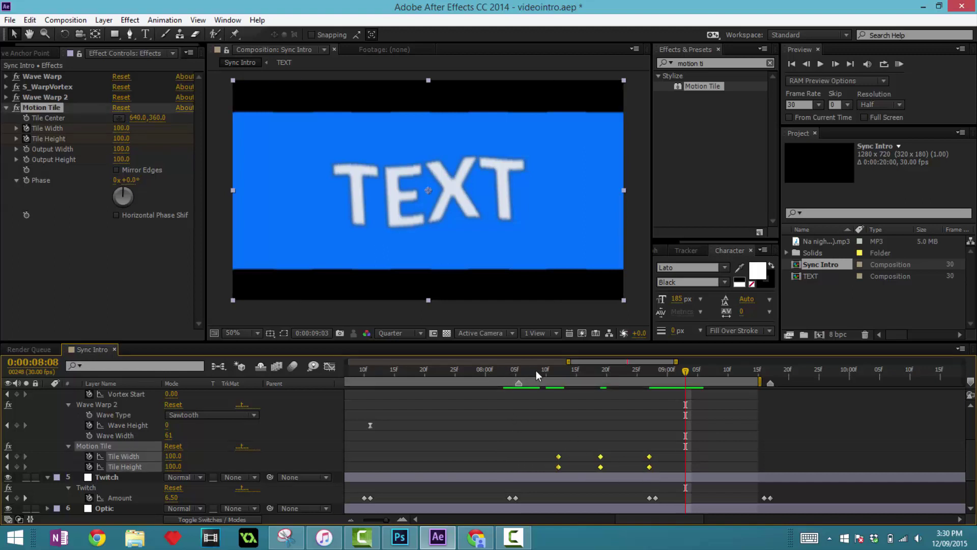
key(space)
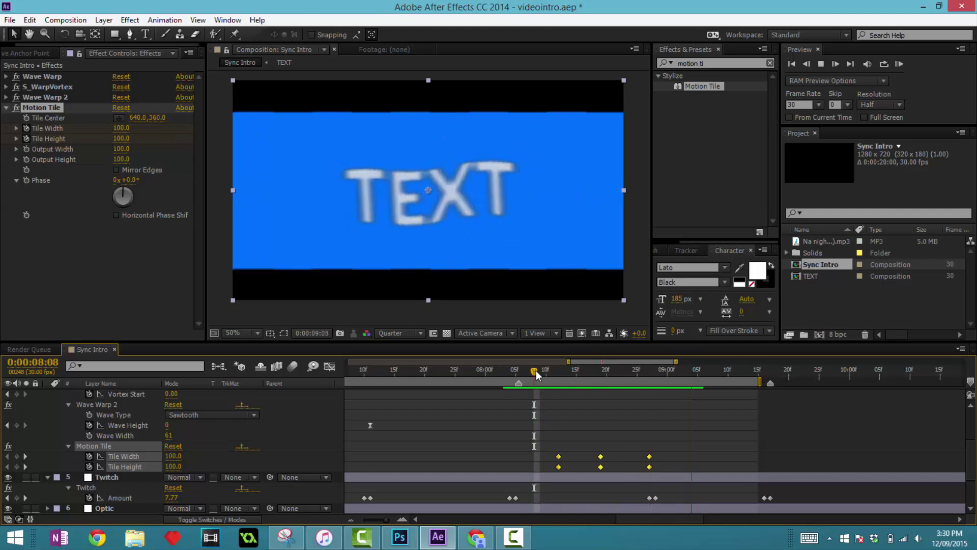
key(space)
Apply Easy Ease to all six Motion Tile keyframes.
click(543, 438)
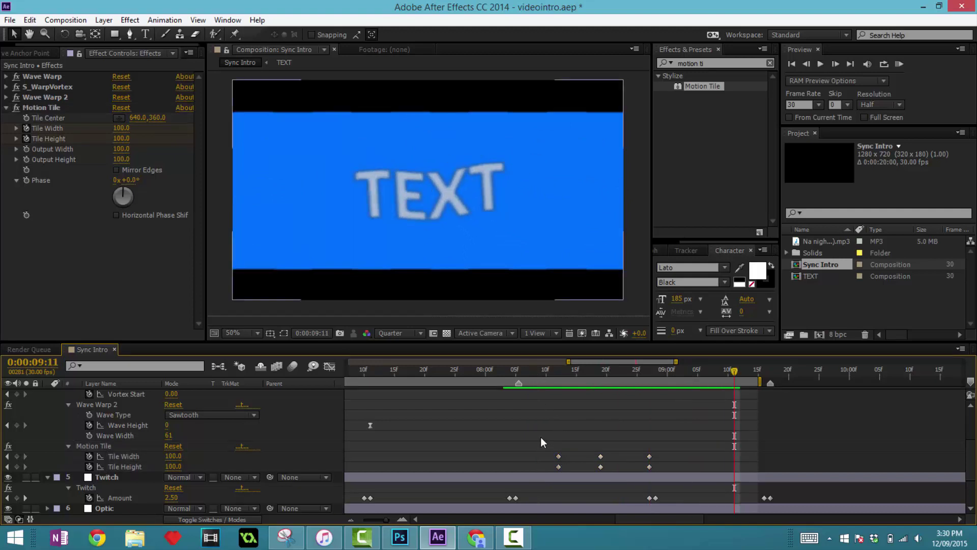
drag(549, 448, 657, 474)
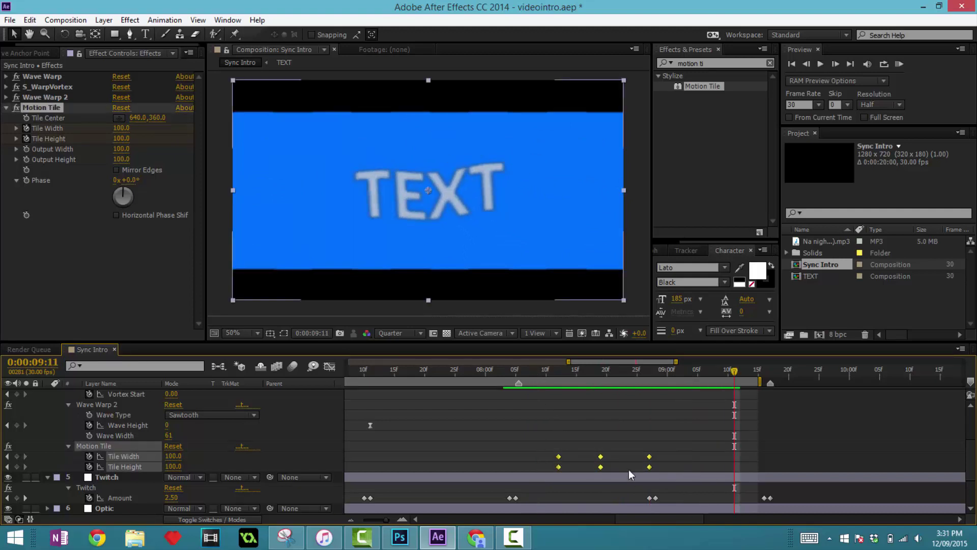
right_click(650, 467)
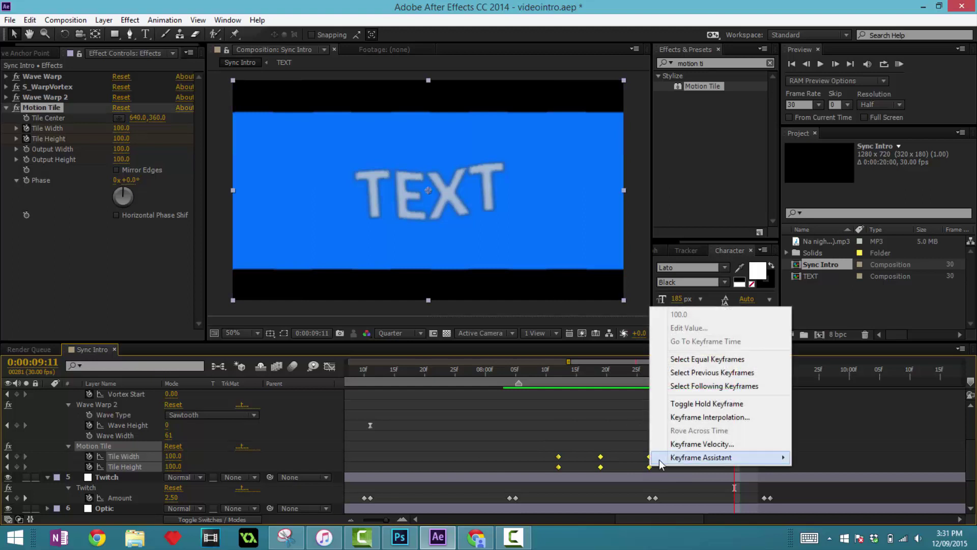
mouse_move(662, 461)
click(497, 379)
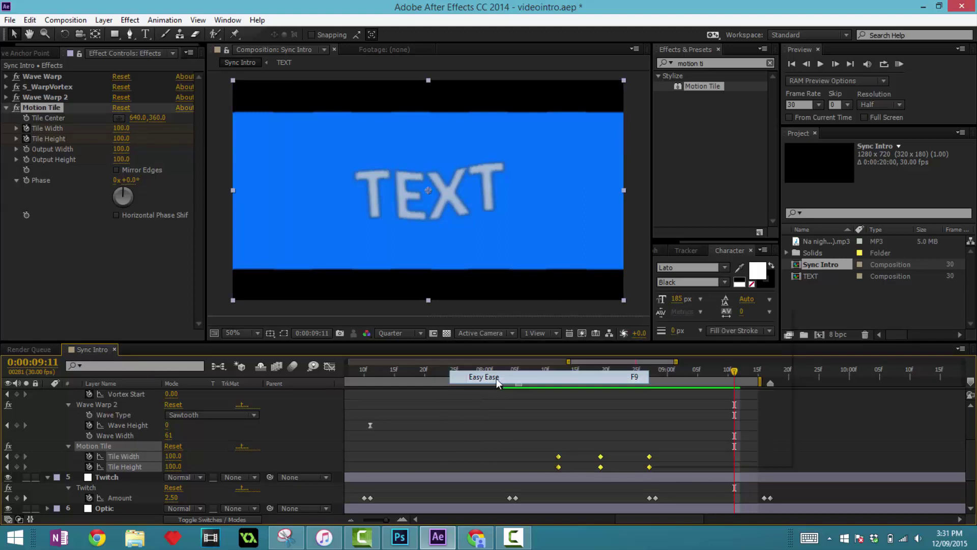
click(515, 406)
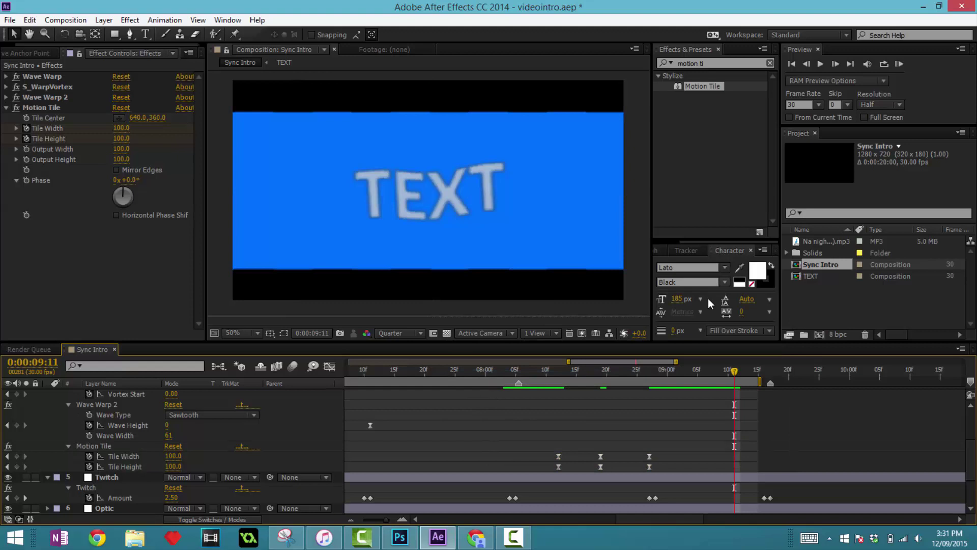
Show the Tile Width speed graph fitted to view with its three keyframes selected.
drag(536, 445, 673, 460)
click(328, 366)
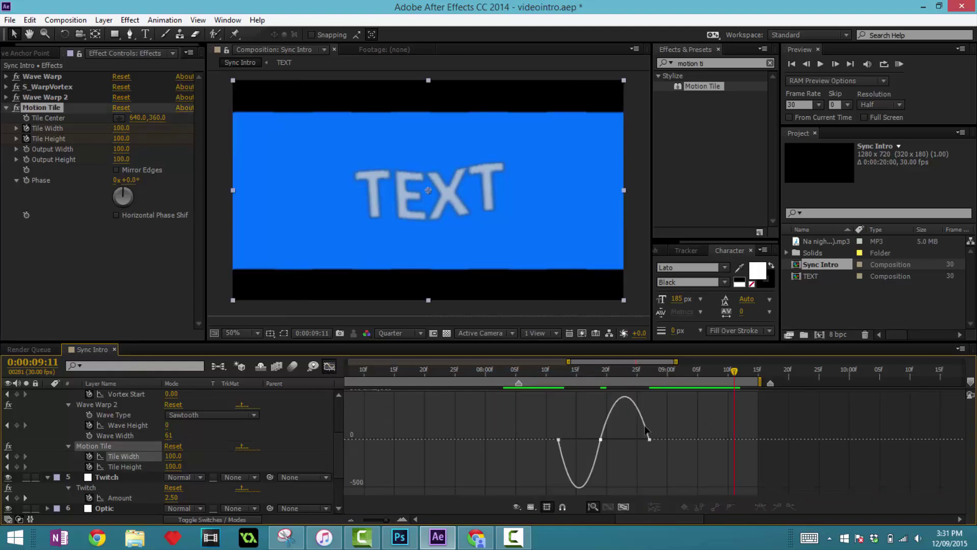
click(624, 505)
click(531, 507)
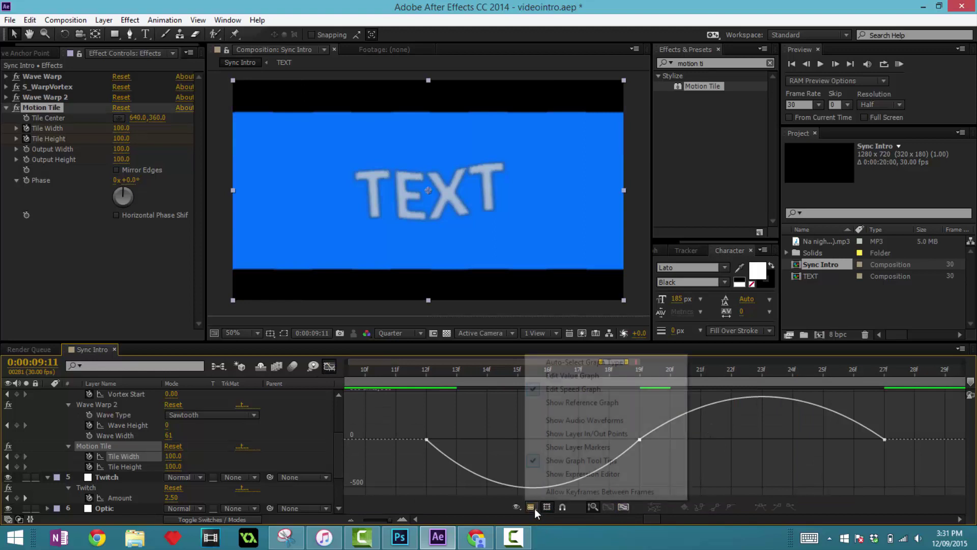
click(772, 456)
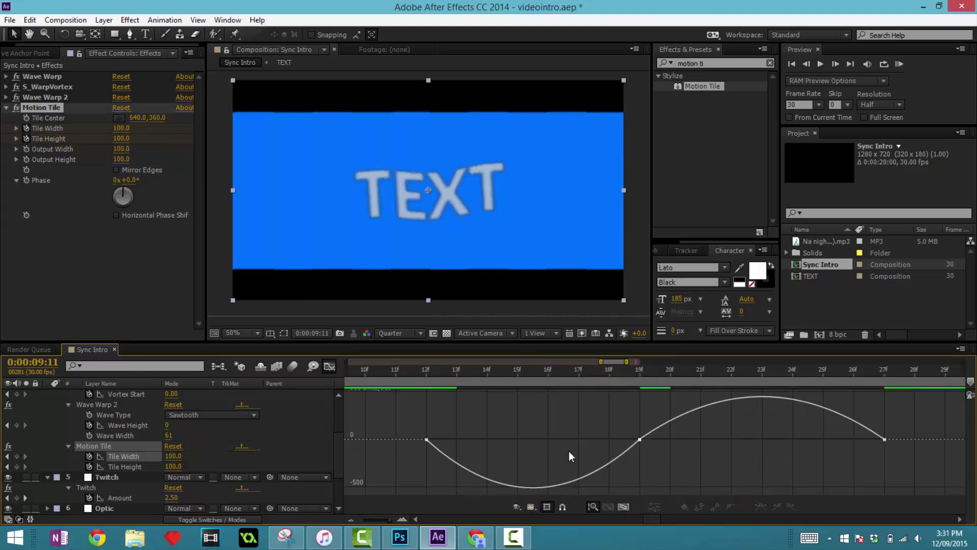
mouse_move(605, 465)
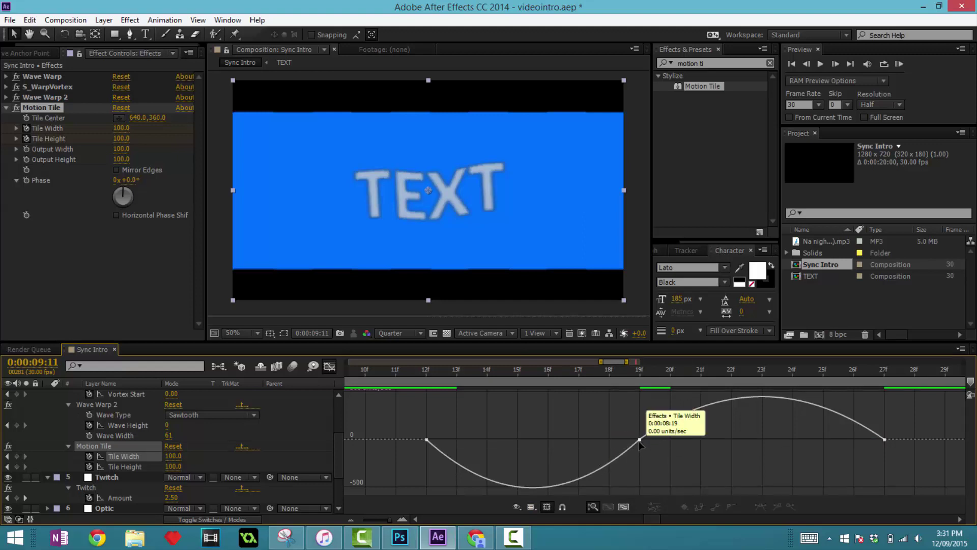
double_click(631, 443)
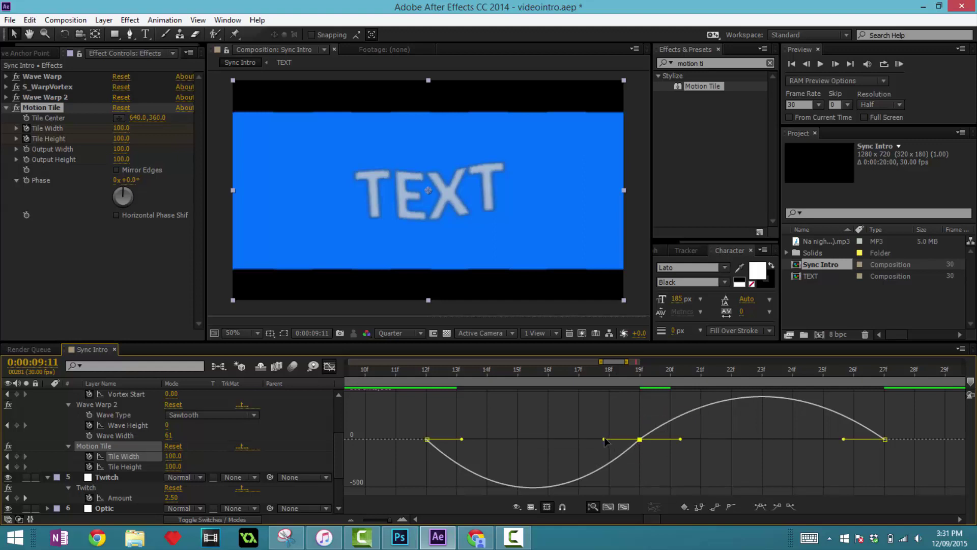
Drag Tile Width's influence handles so speed dips before 8:19 and peaks after.
drag(605, 441, 572, 437)
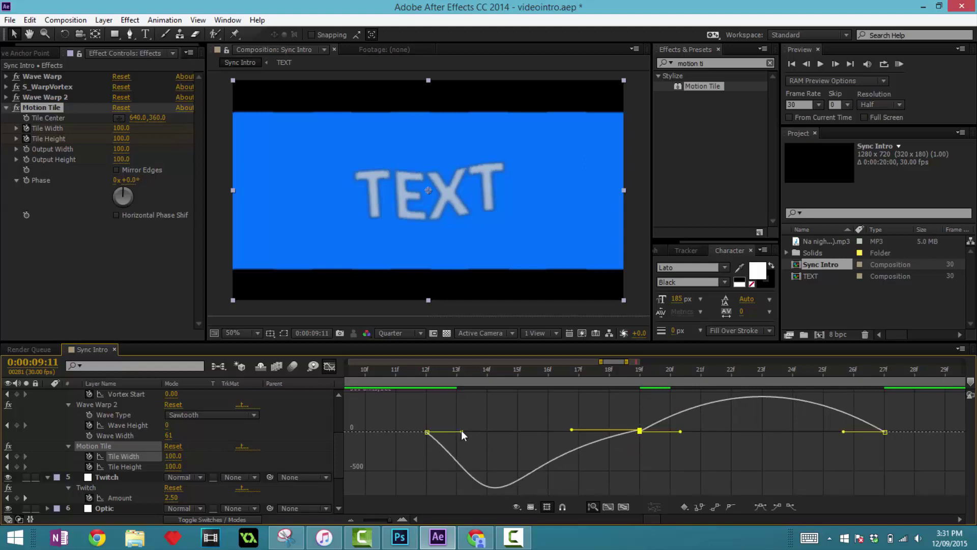
drag(462, 434, 499, 432)
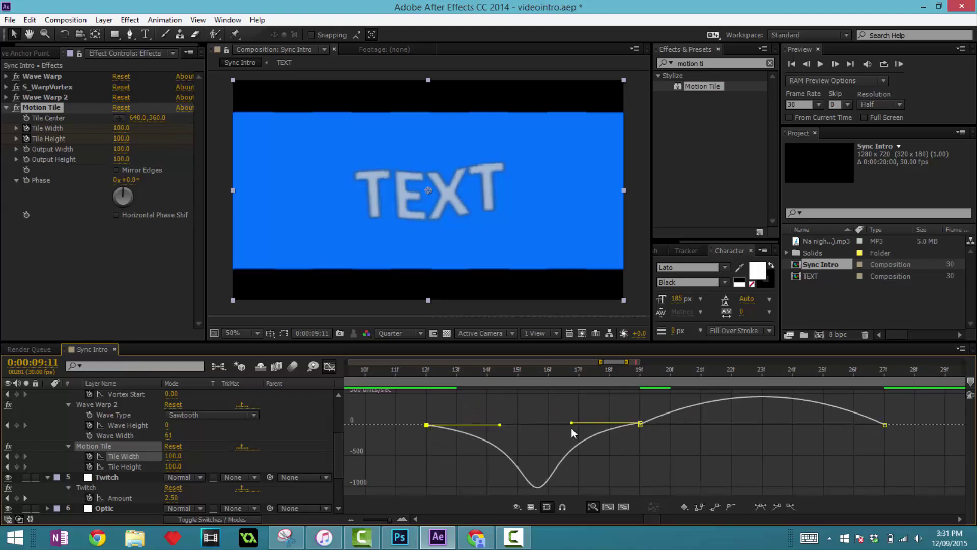
drag(574, 422, 596, 424)
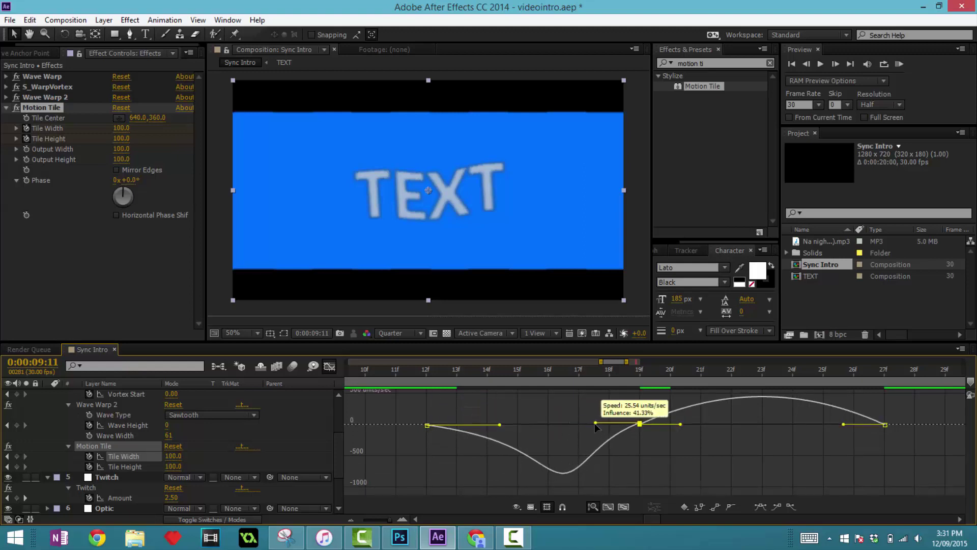
drag(681, 431, 667, 429)
drag(842, 428, 799, 430)
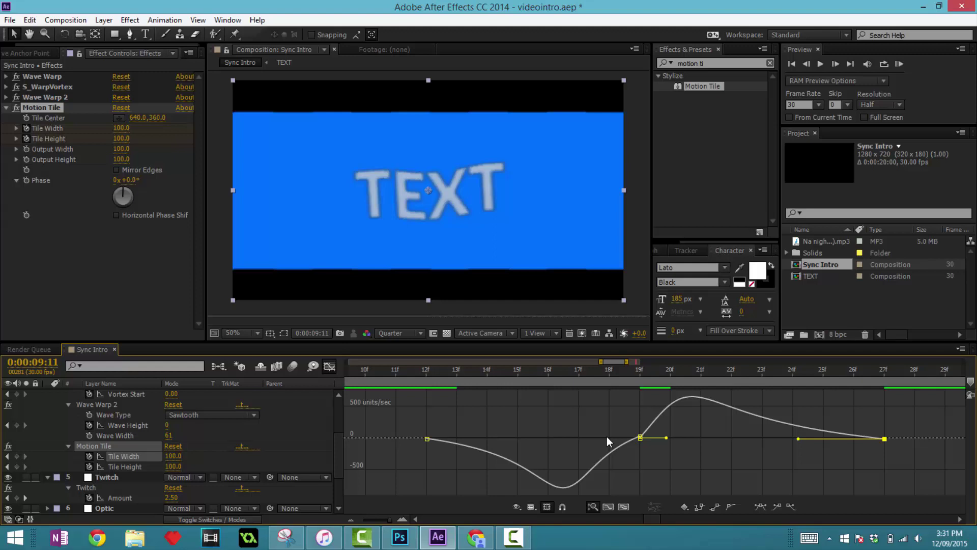
click(640, 437)
drag(600, 437, 613, 438)
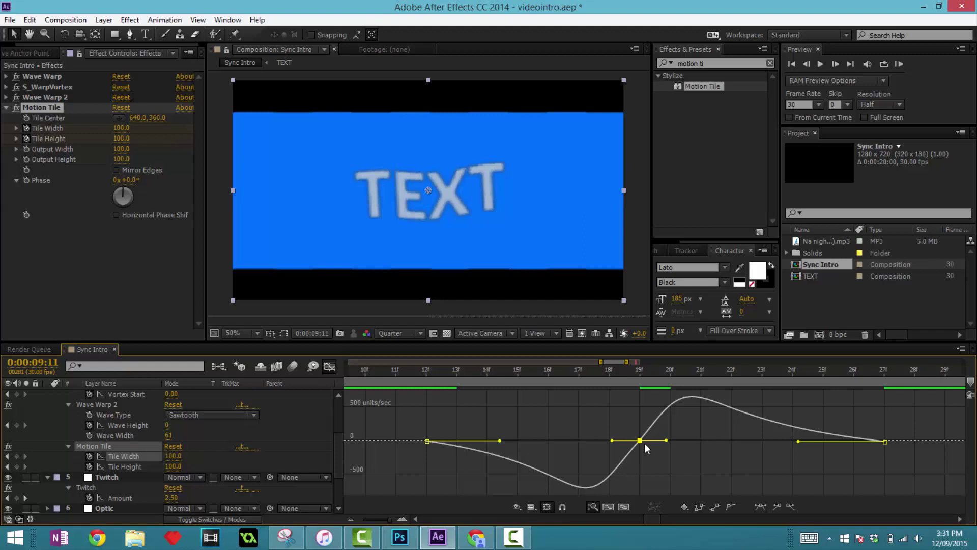
Select the three Tile Height keyframes and shape their speed-graph handles to match Tile Width.
click(331, 367)
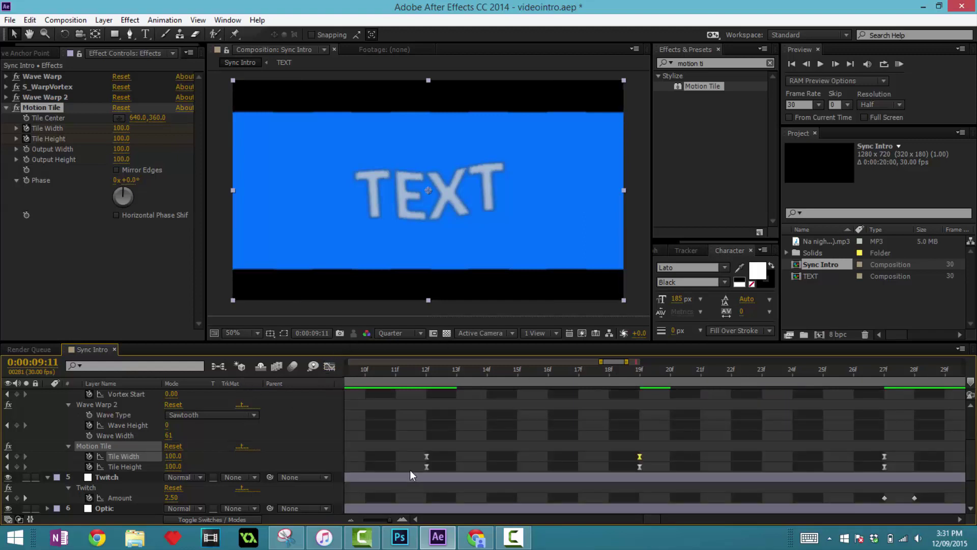
drag(402, 469, 930, 463)
click(329, 366)
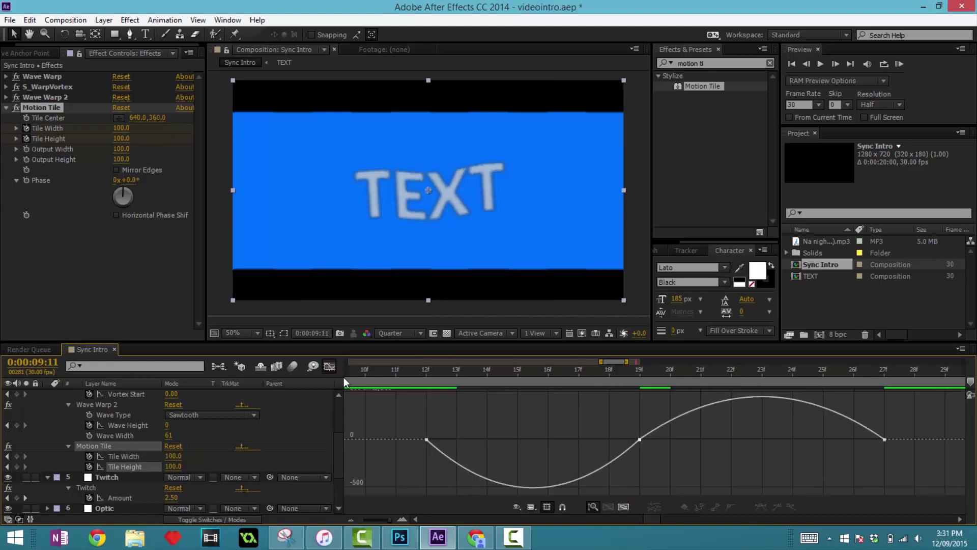
double_click(637, 441)
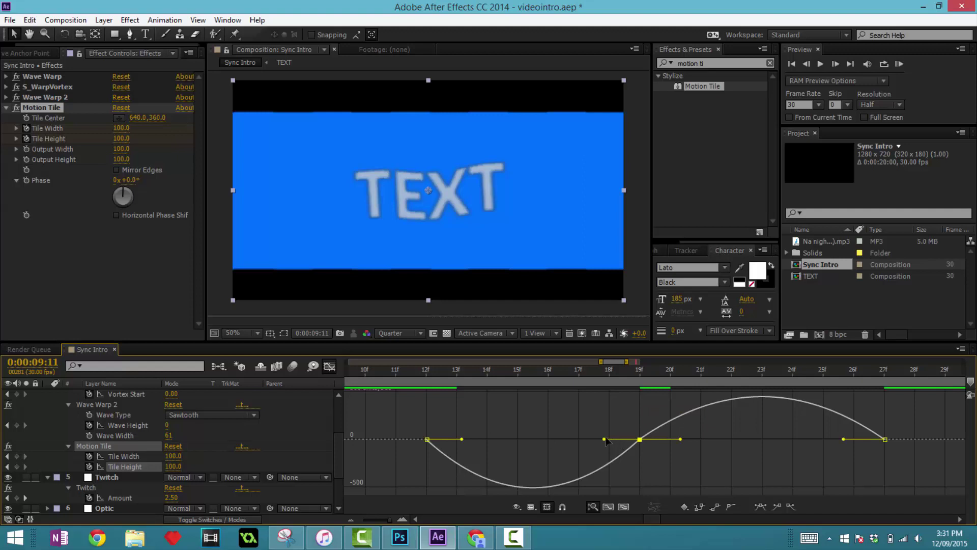
mouse_move(604, 441)
mouse_down()
mouse_move(579, 439)
mouse_move(634, 445)
mouse_move(607, 444)
mouse_up()
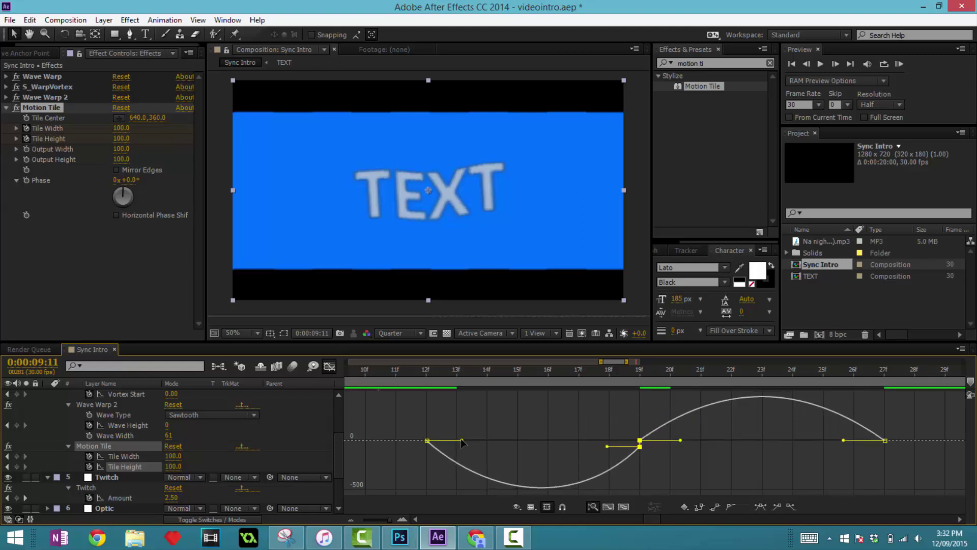
drag(461, 439, 500, 440)
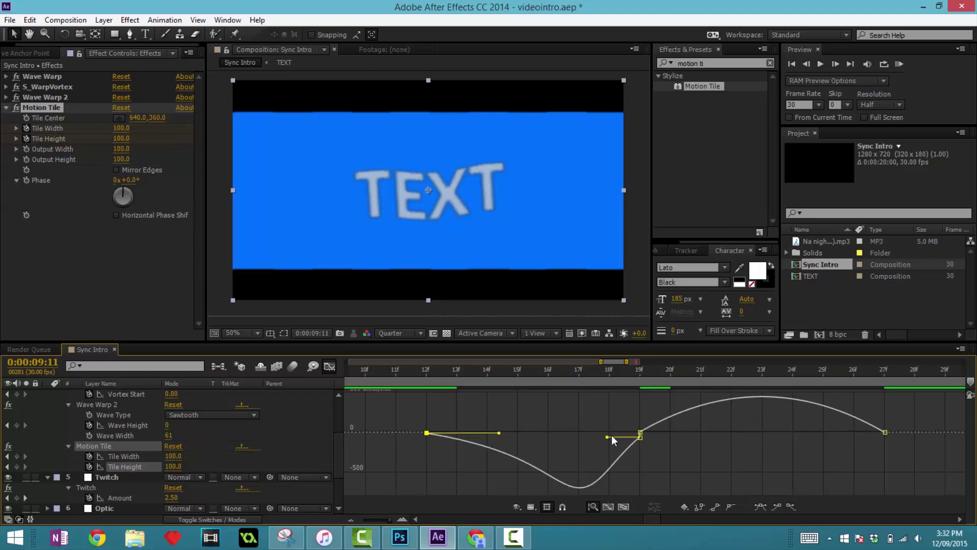
drag(607, 436, 607, 432)
drag(681, 432, 665, 429)
Lengthen the last keyframe's ease-in, then set the work area start to 0:00:07:17.
drag(844, 431, 790, 430)
click(330, 366)
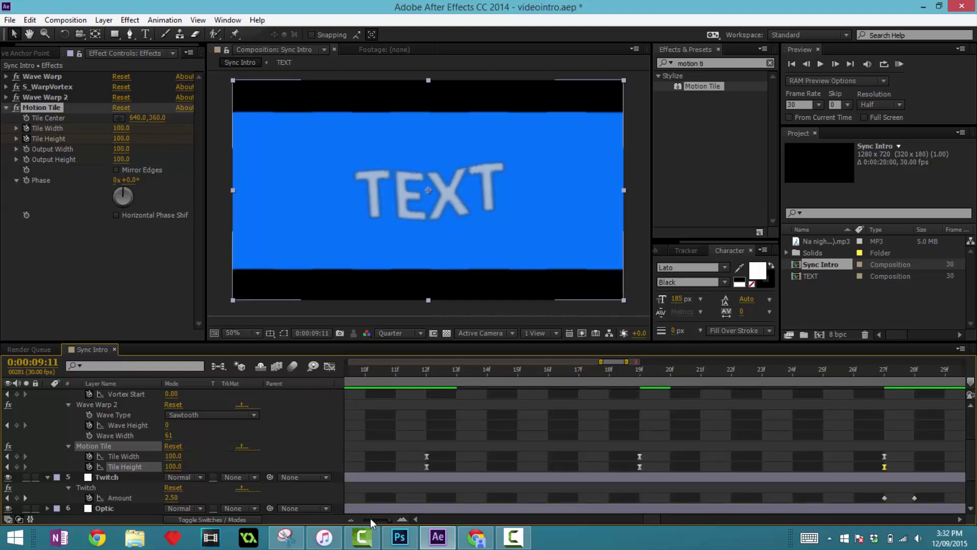
drag(371, 518, 368, 520)
click(592, 372)
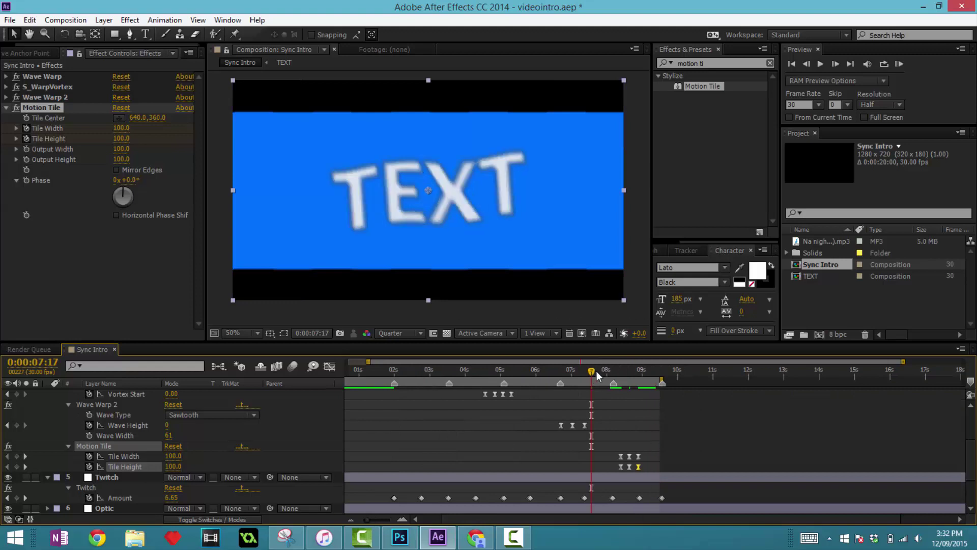
key(b)
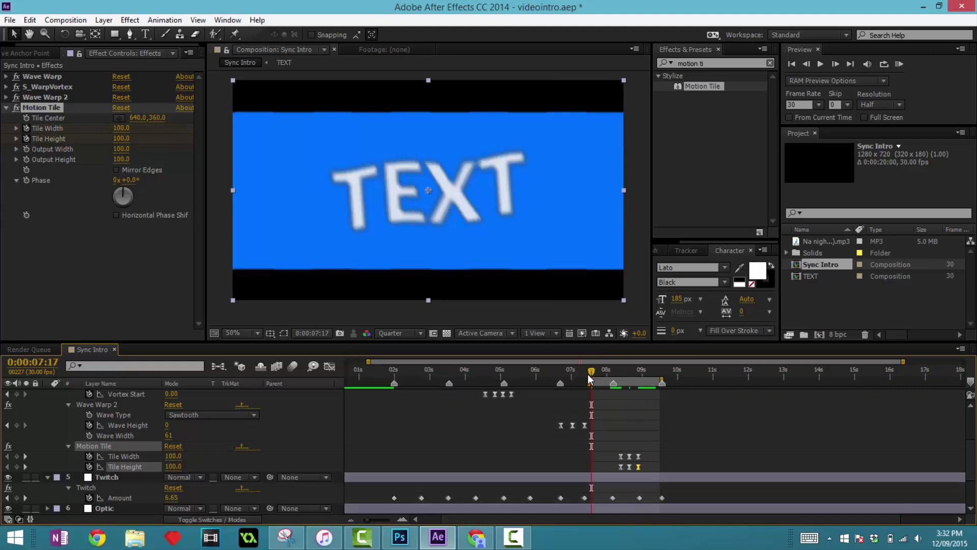
RAM preview the Motion Tile burst twice to check its timing.
click(898, 62)
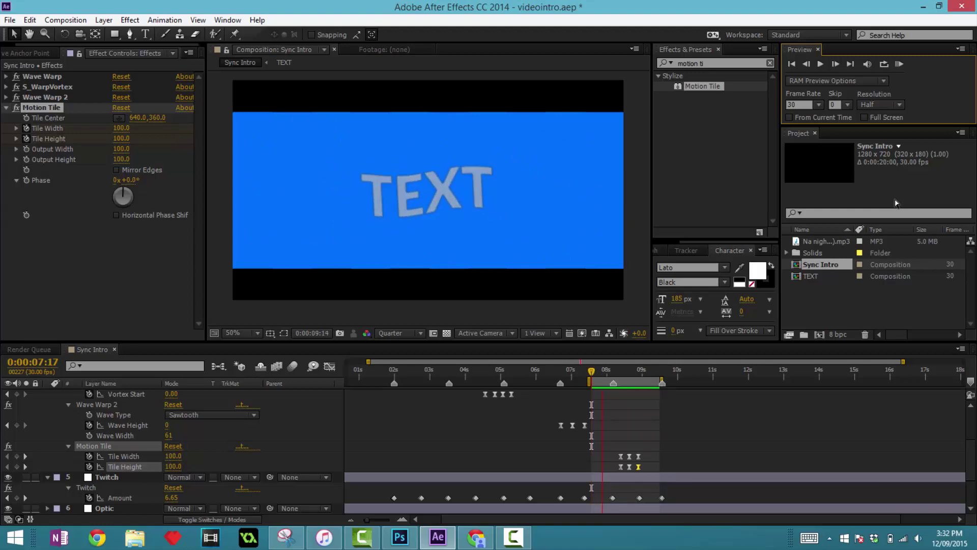
click(634, 396)
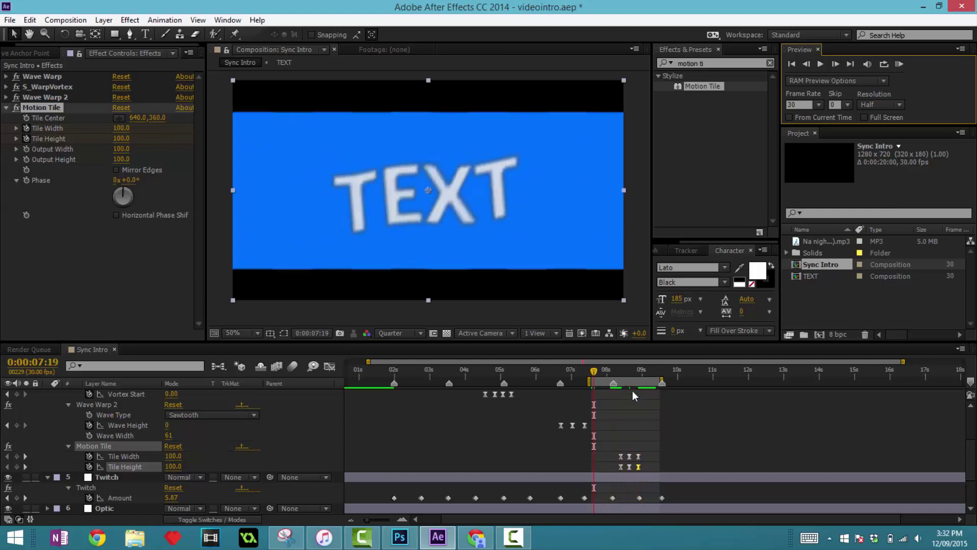
click(900, 65)
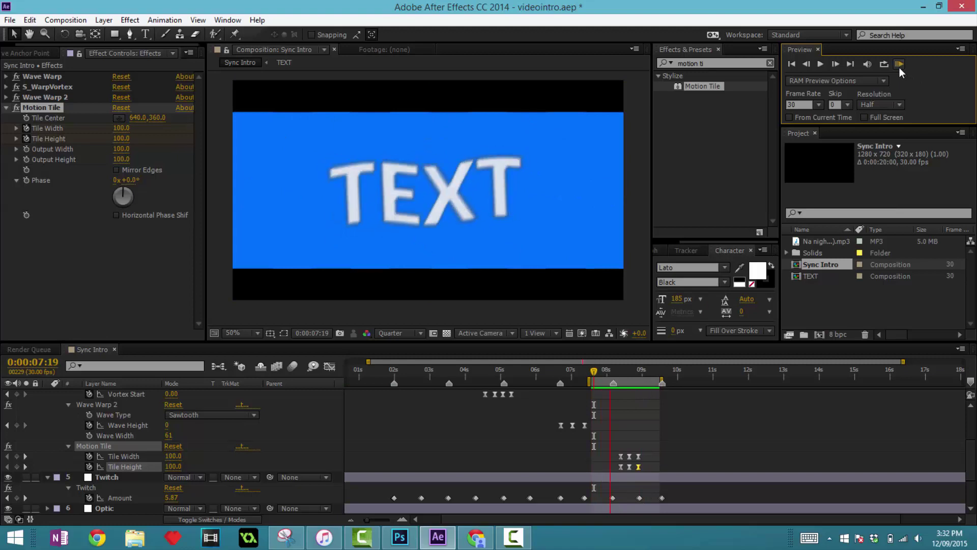
key(space)
Move all six Motion Tile keyframes earlier and preview the retimed burst.
drag(387, 520, 381, 518)
shift+click(617, 456)
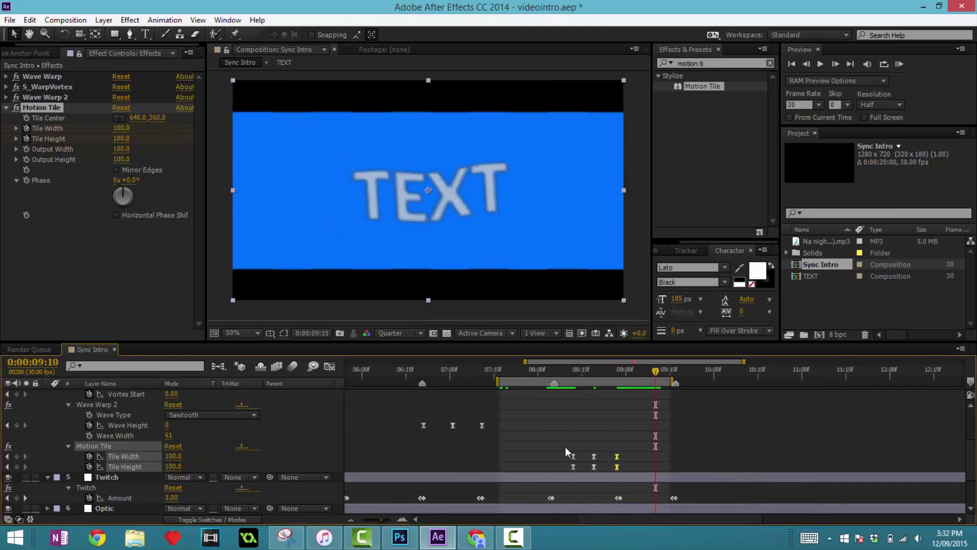
drag(565, 447, 579, 467)
click(899, 63)
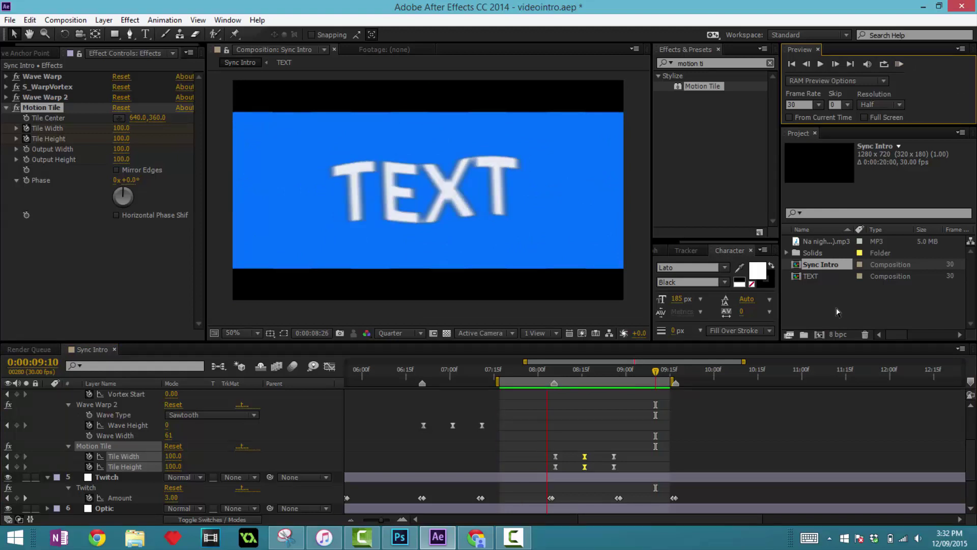
key(space)
Shift the middle Tile Width and Height keyframes slightly later, toward 8:21, and preview.
drag(600, 440, 616, 472)
drag(577, 445, 601, 476)
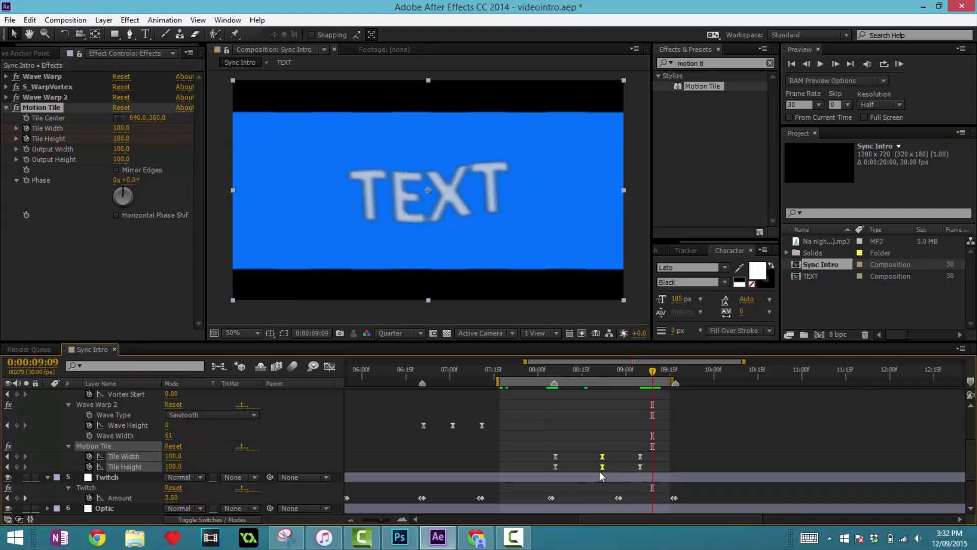
click(899, 63)
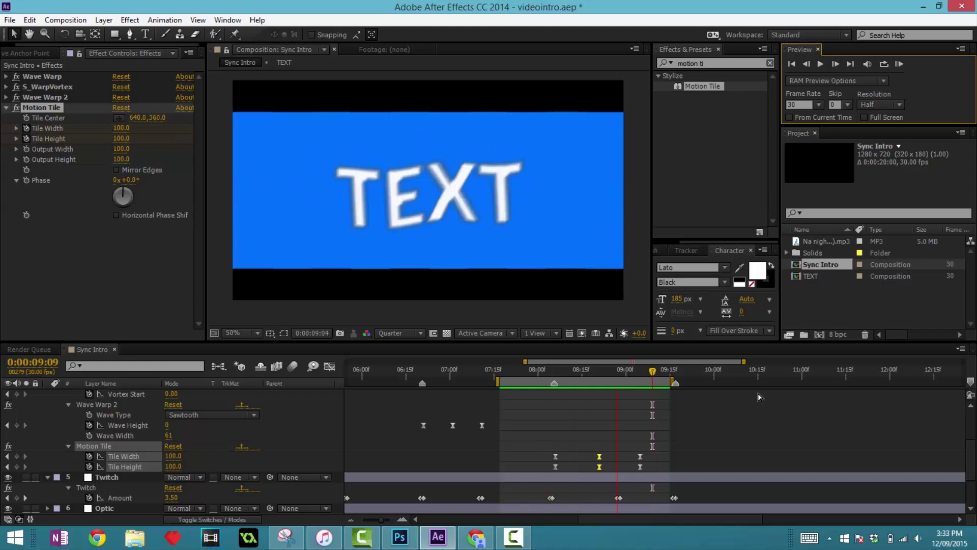
key(space)
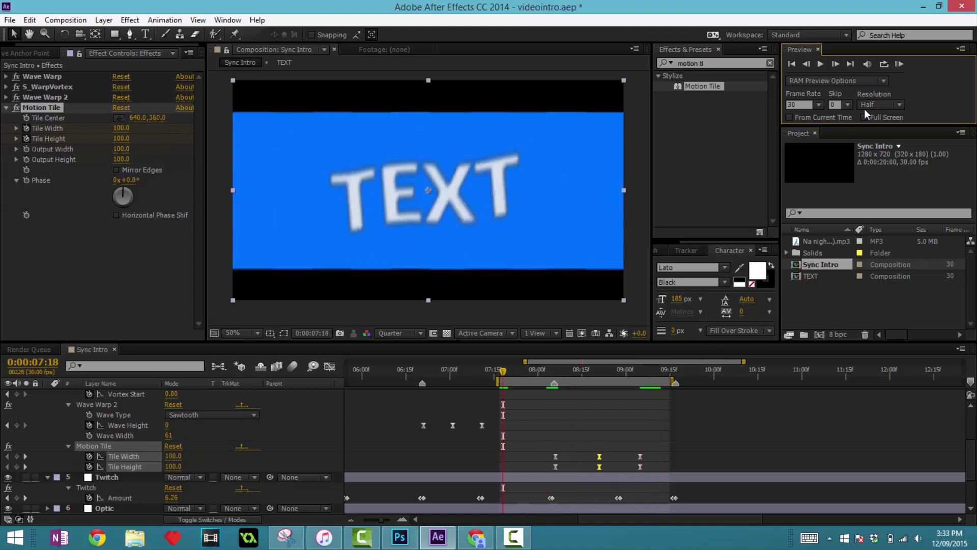
click(899, 65)
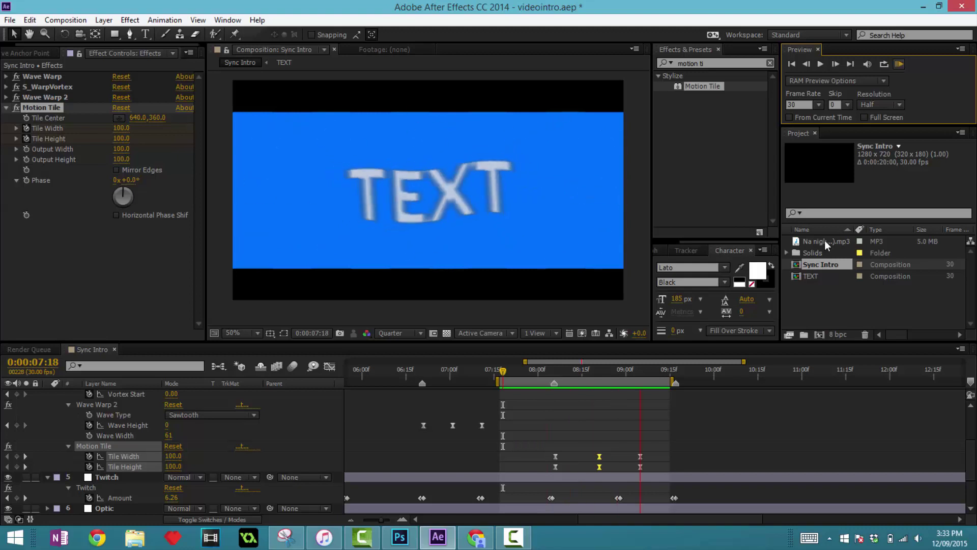
click(718, 63)
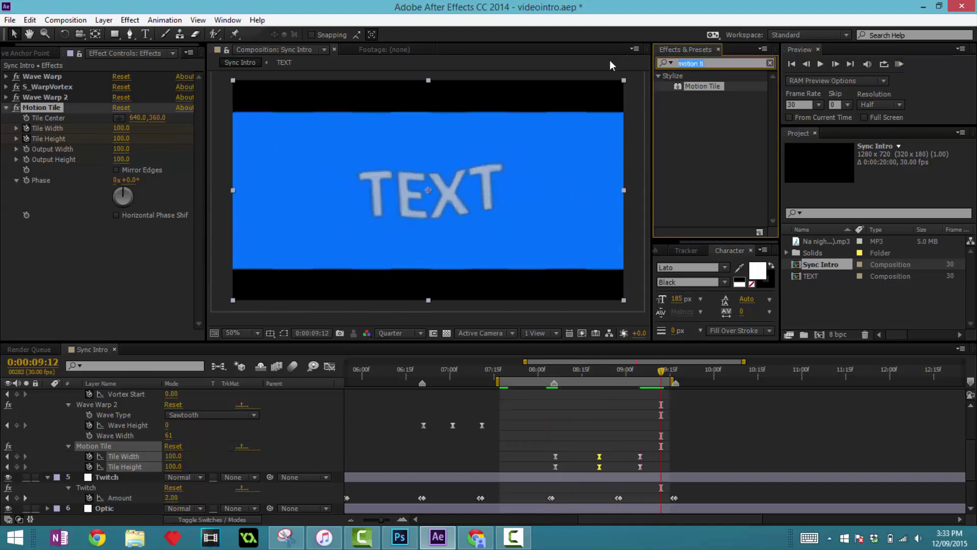
Apply Optics Compensation with Reverse Lens Distortion on and reveal its properties in the timeline.
text(o)
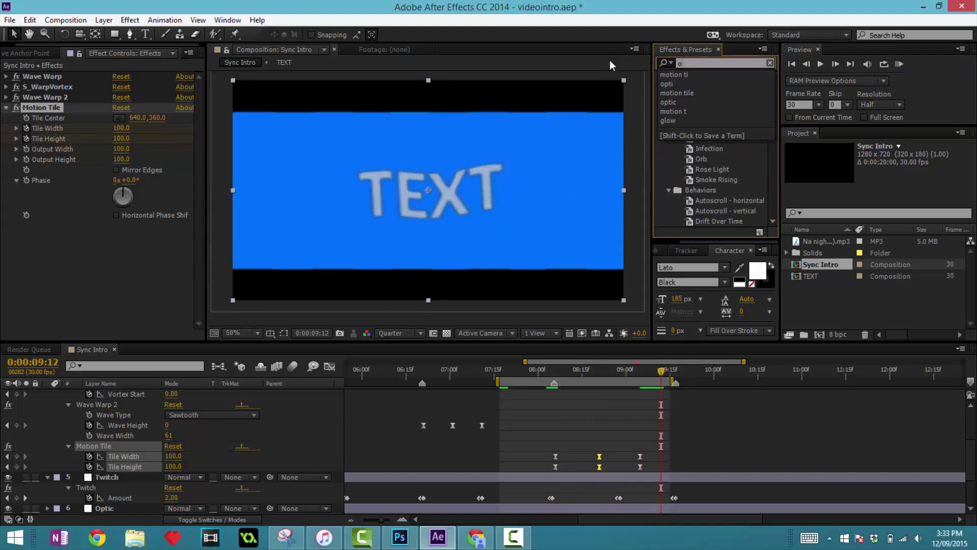
text(ptic)
drag(718, 86, 153, 272)
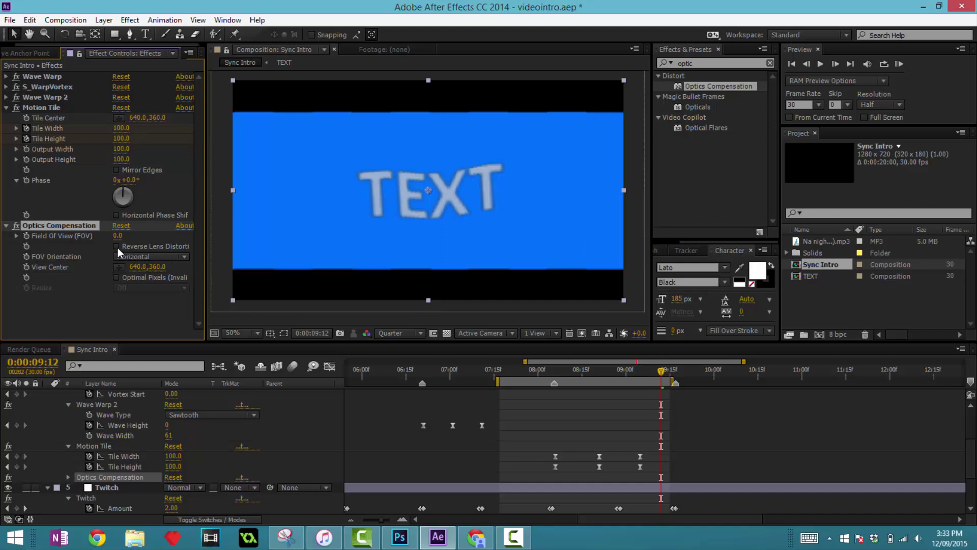
click(145, 247)
click(556, 383)
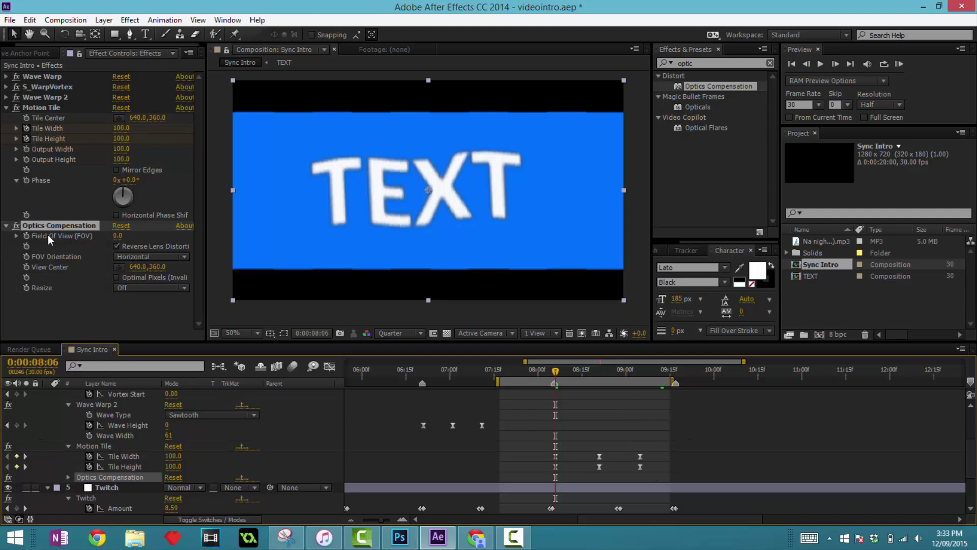
click(27, 239)
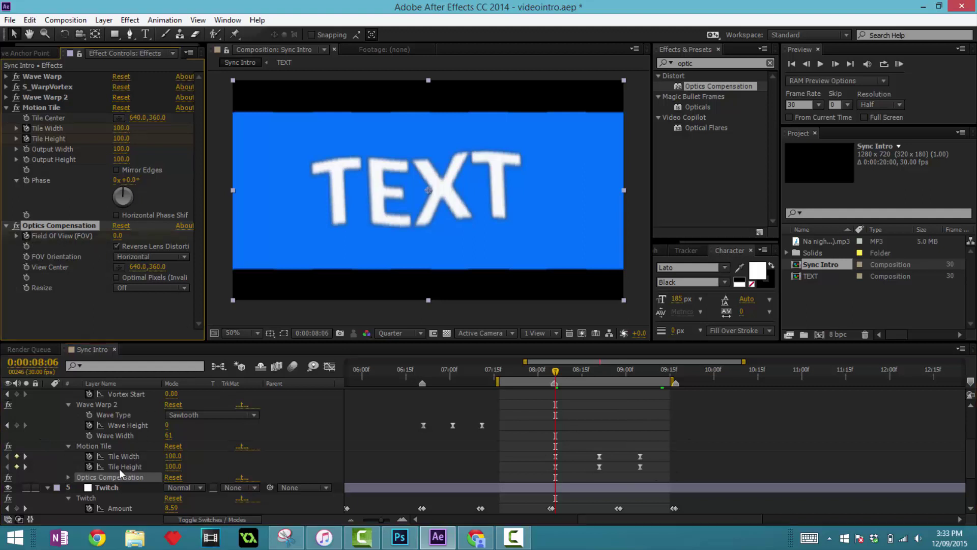
click(68, 477)
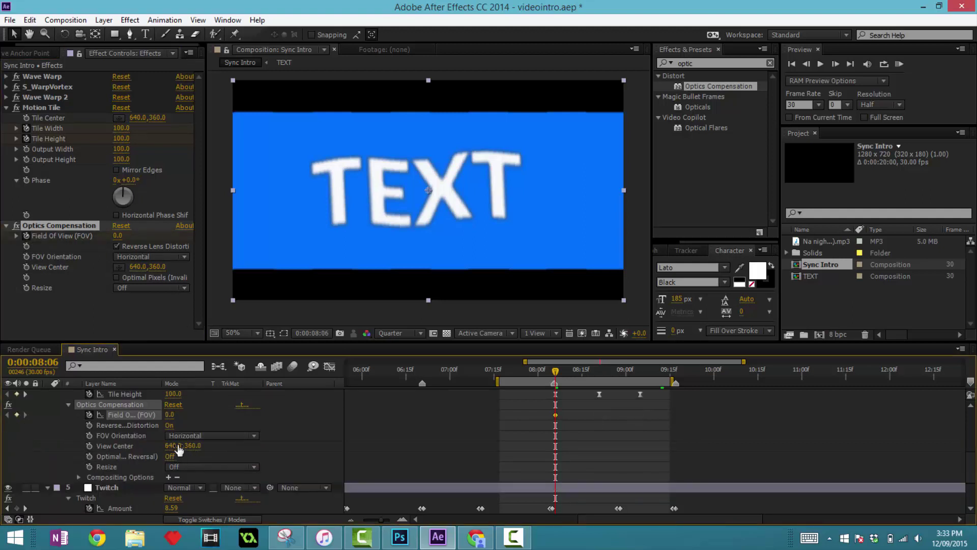
Keyframe Field of View at 116.9 at 0:00:08:21 and 0 at 0:00:09:05, then preview.
scroll(639, 420, up, 1)
drag(555, 379, 598, 389)
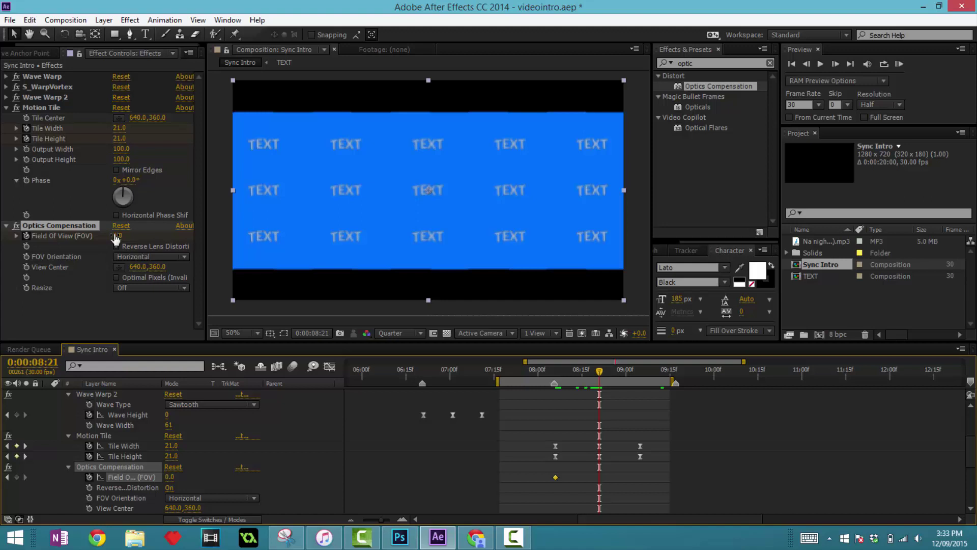
drag(151, 238, 811, 213)
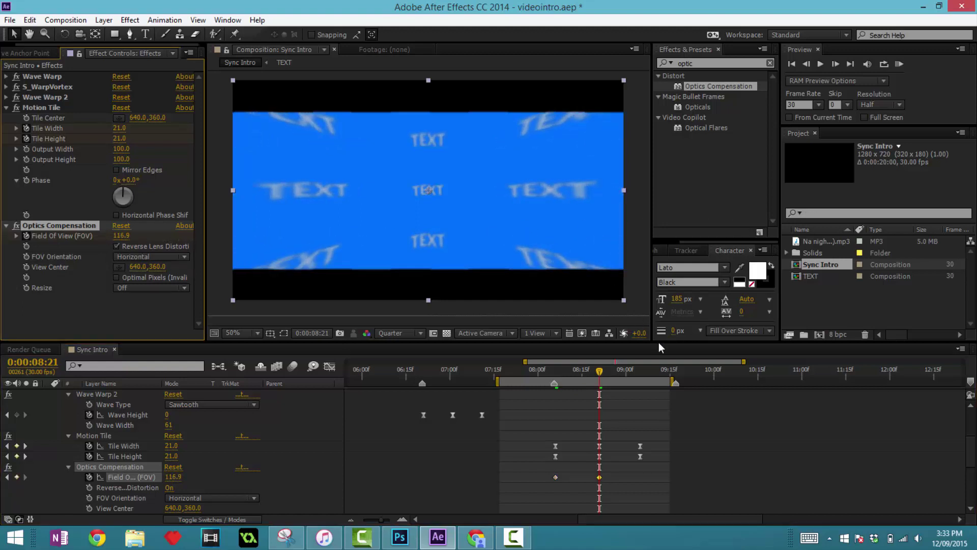
drag(610, 371, 637, 378)
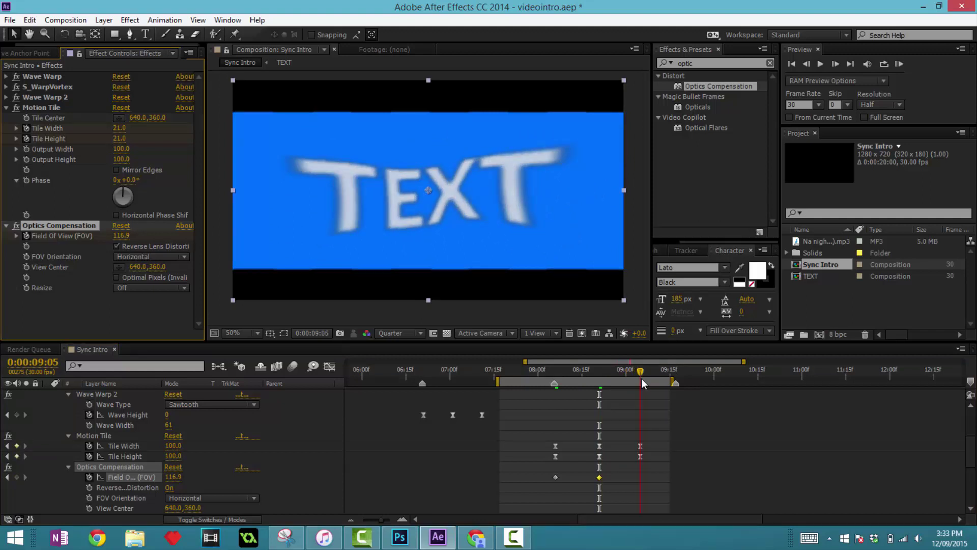
click(123, 236)
text(0)
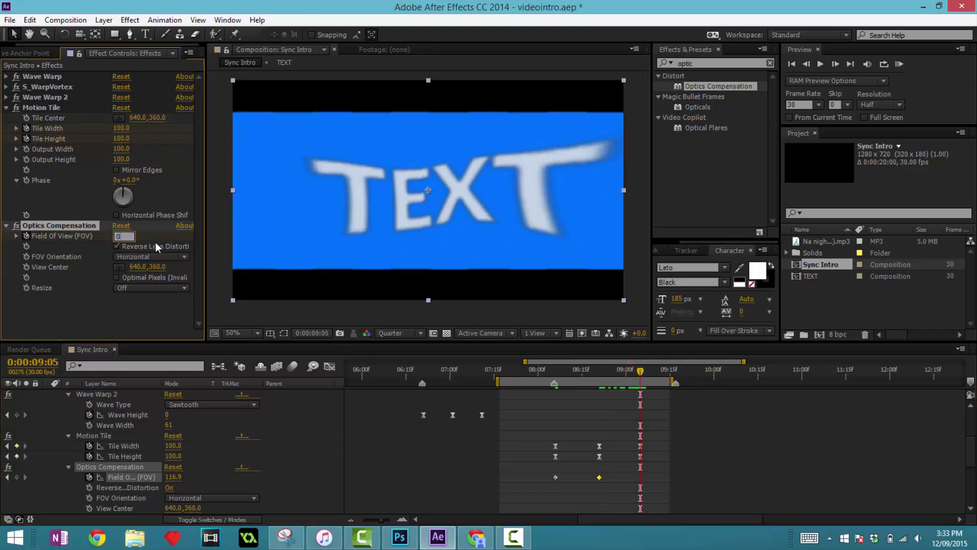
key(Return)
click(900, 63)
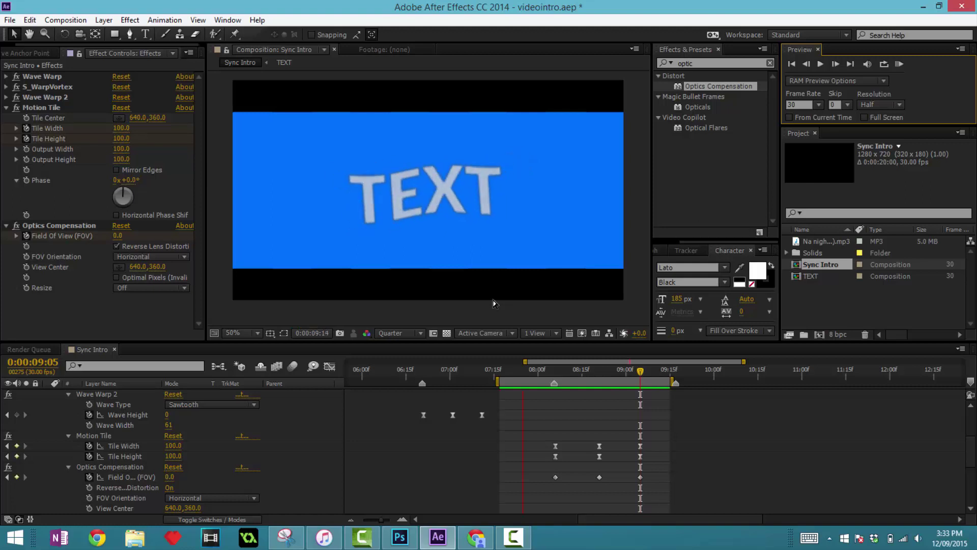
At 0:00:08:21, set Tile Width and Tile Height to 15.
key(space)
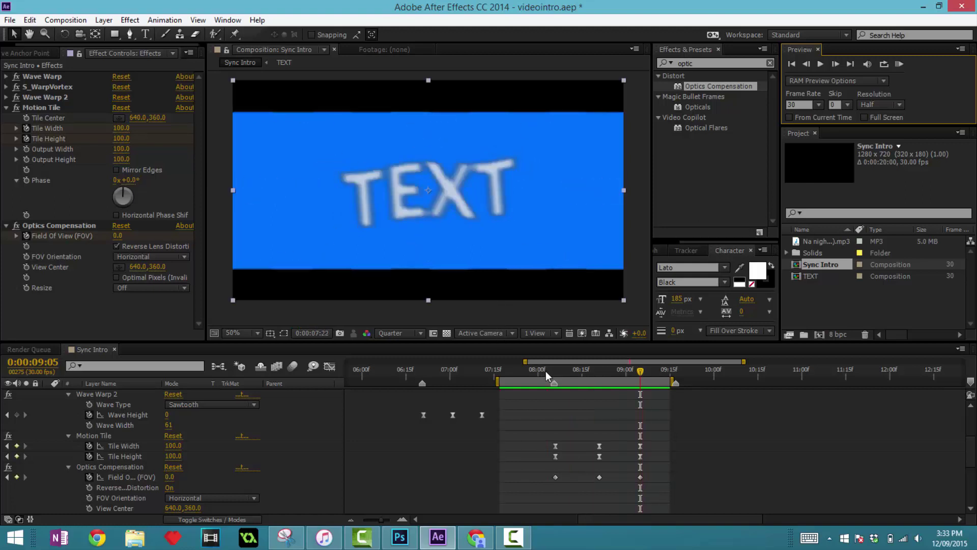
click(898, 65)
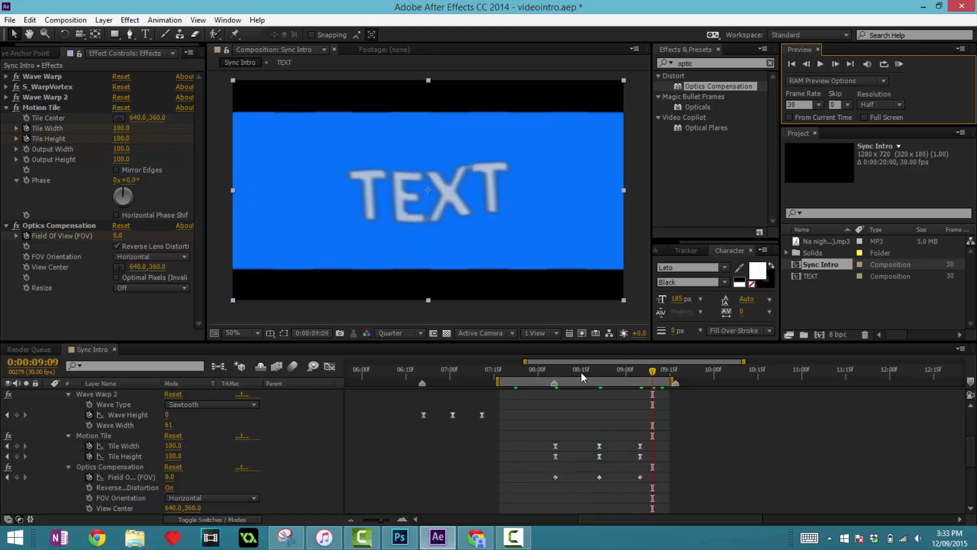
drag(582, 372, 601, 376)
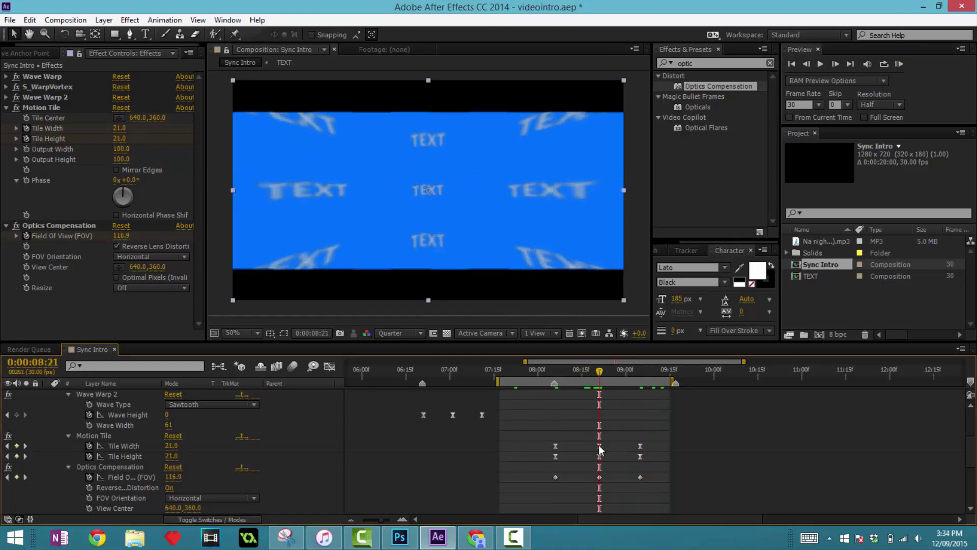
click(171, 447)
key(Return)
click(172, 456)
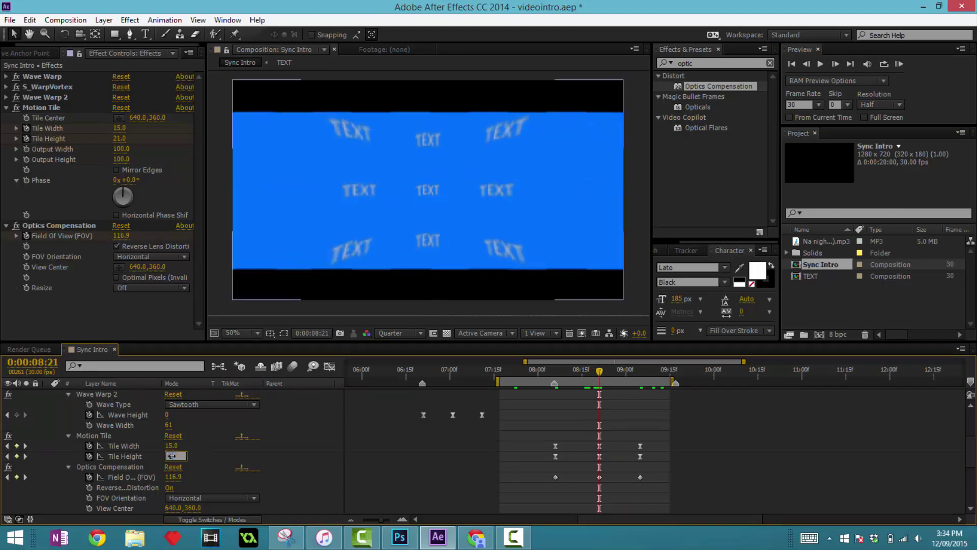
text(15)
key(Return)
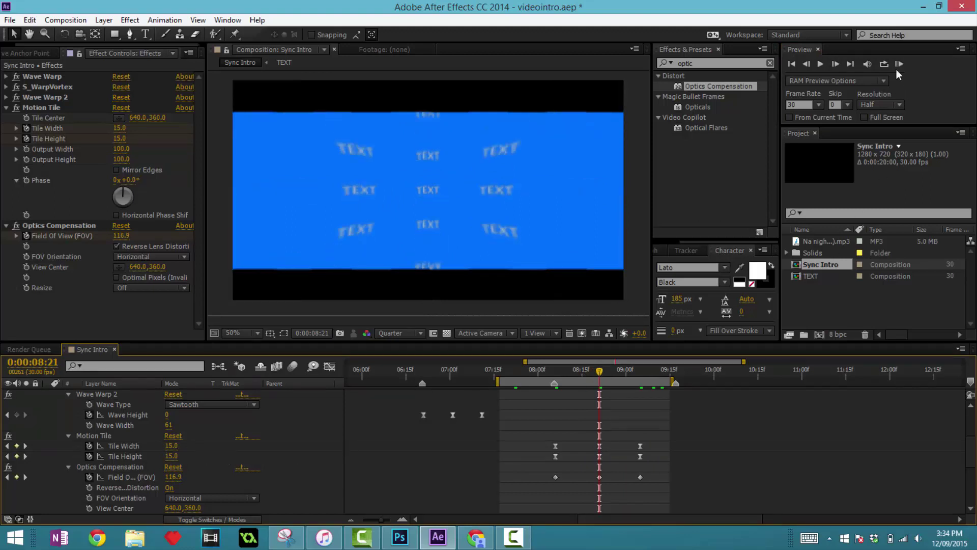
Nudge the burst-start and peak keyframes with Alt+arrow keys to retime the burst.
click(900, 64)
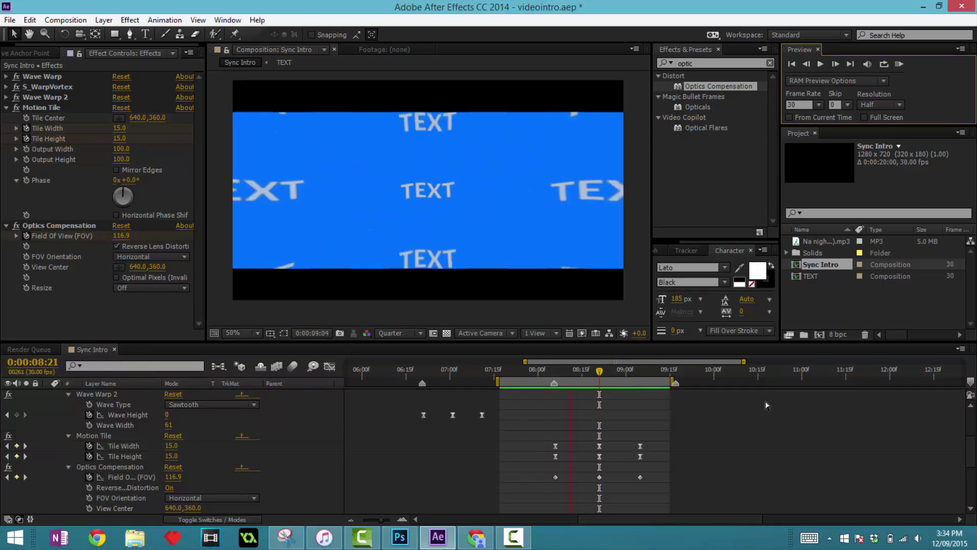
click(655, 453)
click(554, 379)
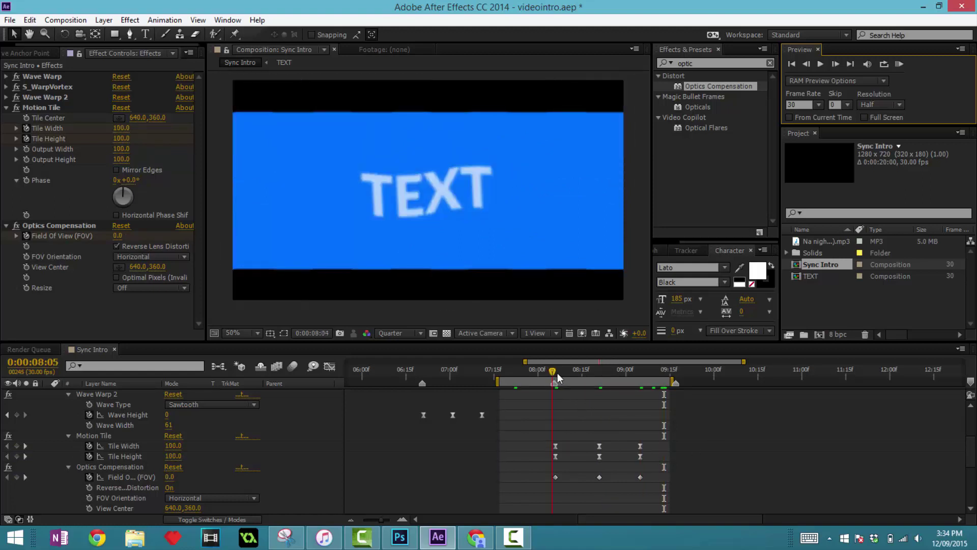
drag(559, 377, 600, 378)
drag(541, 430, 557, 479)
key(alt+Left)
key(alt+Left)
drag(585, 426, 585, 474)
key(alt+Left)
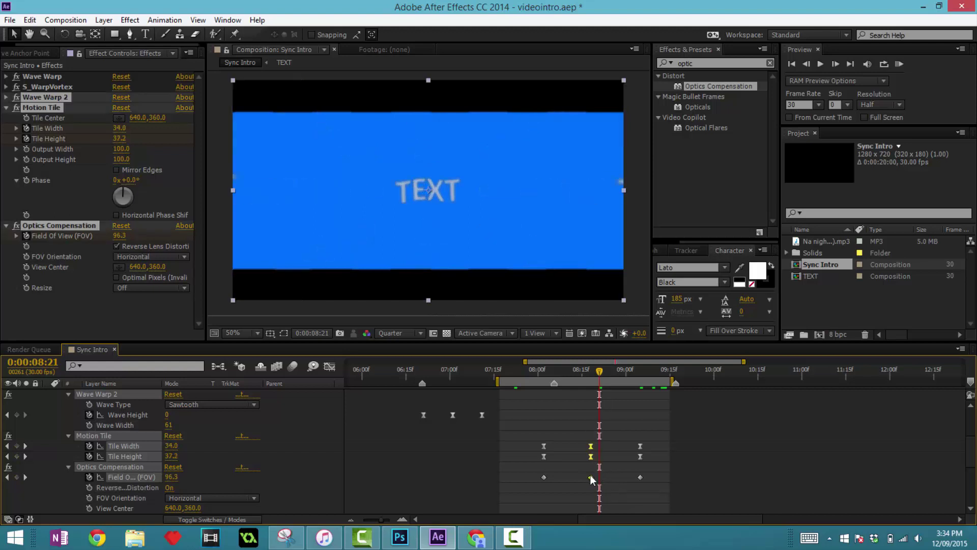
key(alt+Right)
click(591, 475)
Preview the retimed burst and extend the work area start back to 0 s.
click(900, 63)
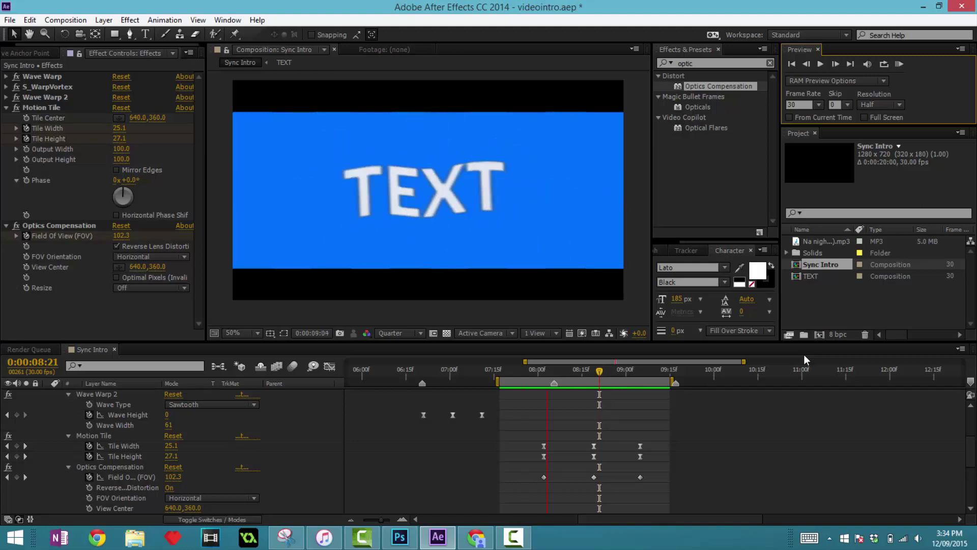
click(640, 469)
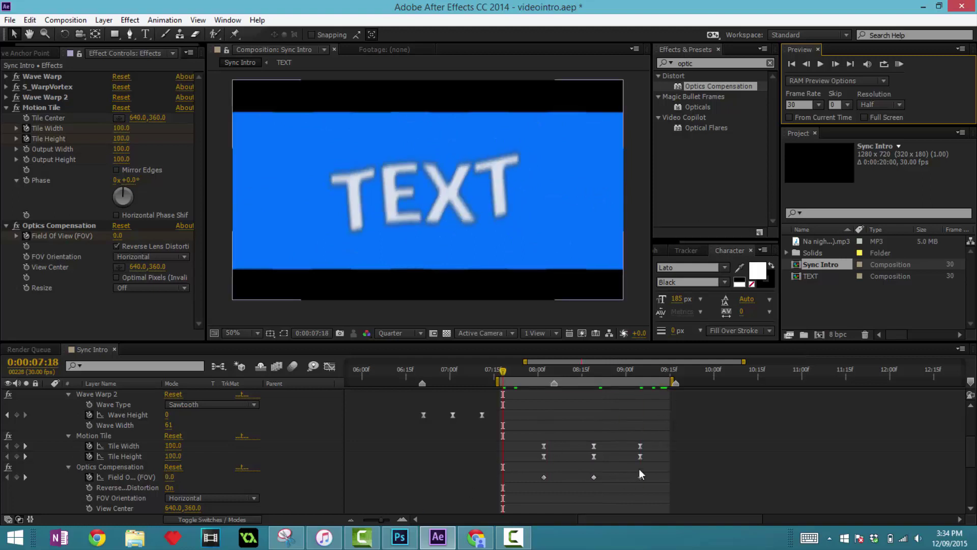
drag(387, 519, 361, 519)
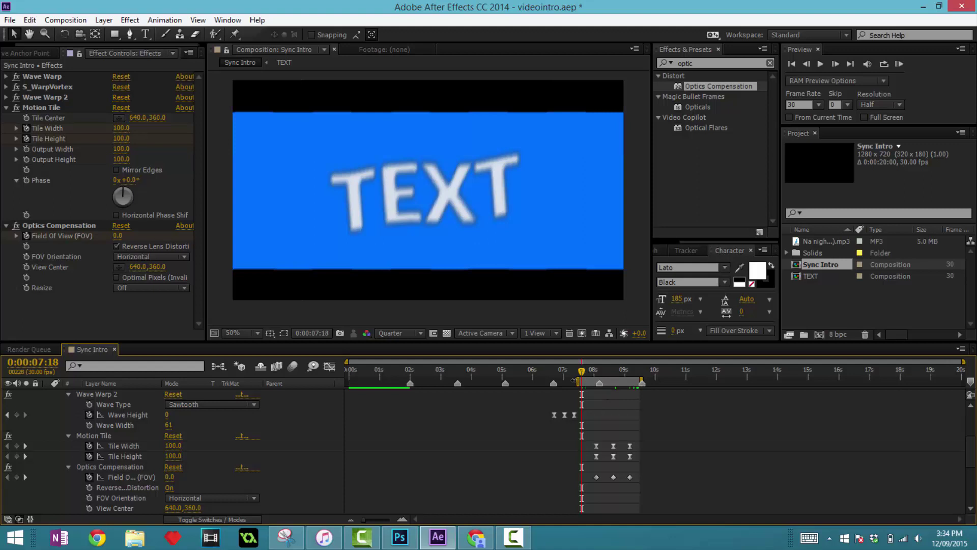
drag(577, 381, 346, 382)
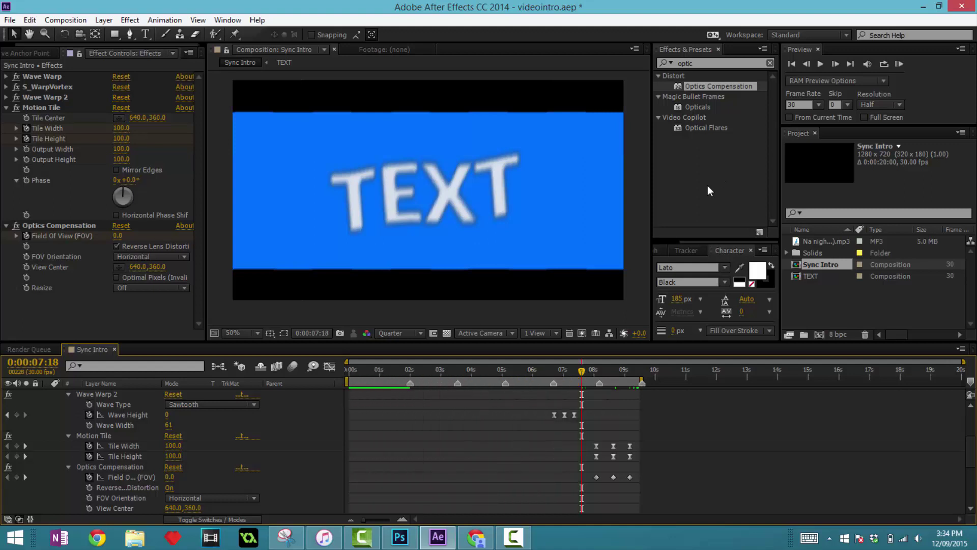
click(897, 64)
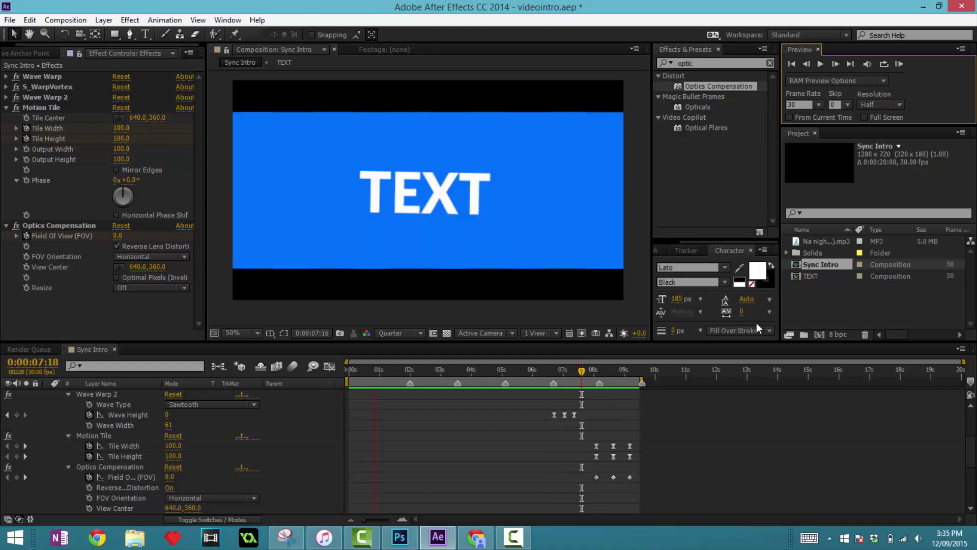
Set the work area to start at about 8 seconds.
key(space)
click(587, 373)
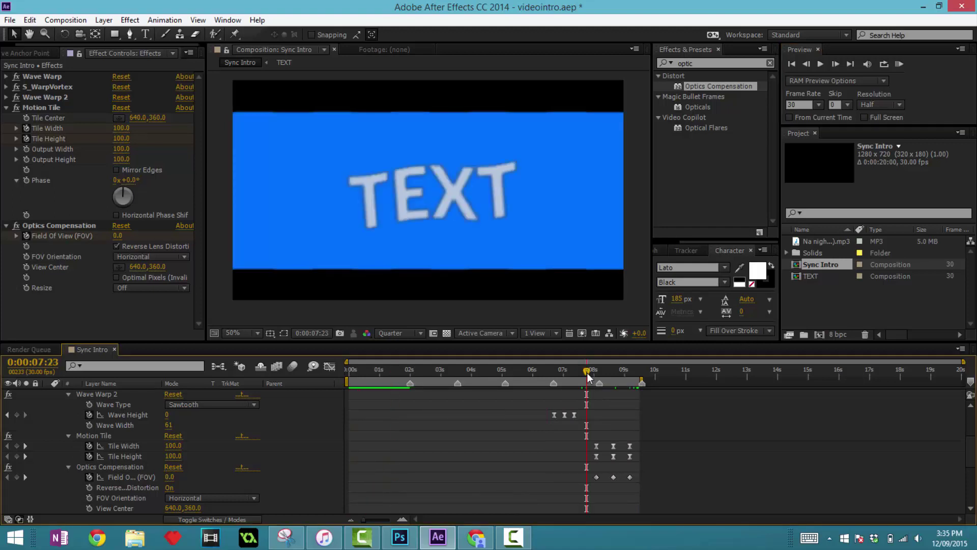
key(b)
Move the final burst keyframes slightly later so the bulge lands around 8:24, then preview.
click(606, 374)
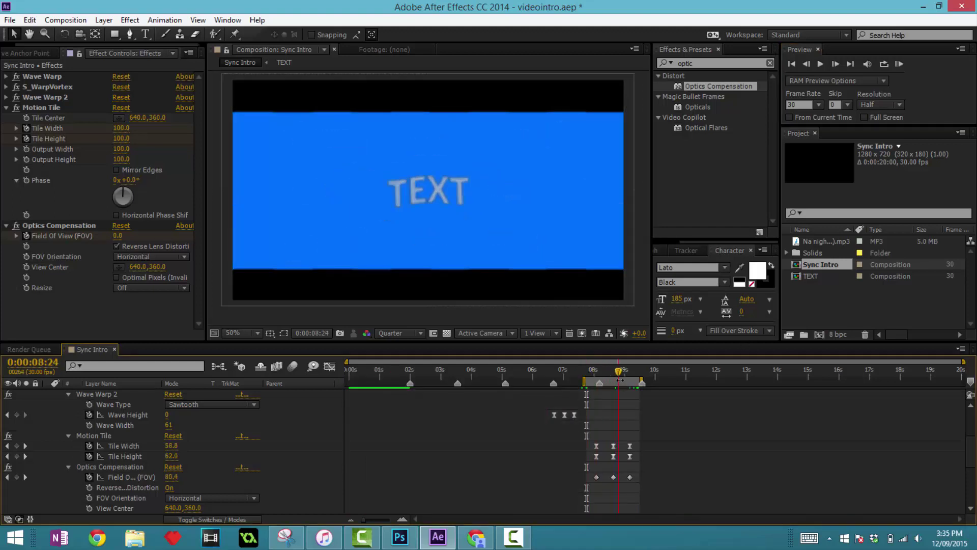
click(619, 377)
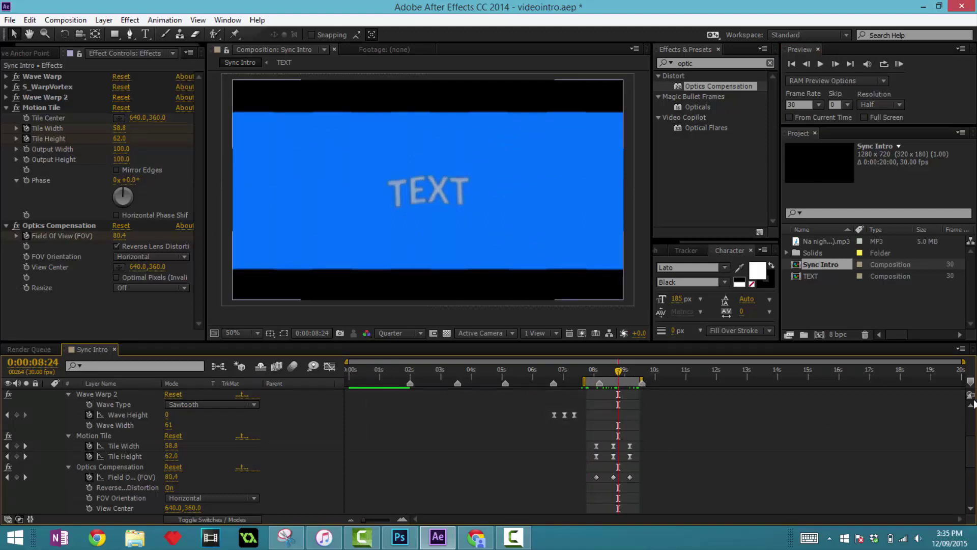
mouse_move(970, 448)
mouse_down()
mouse_move(971, 476)
mouse_move(970, 456)
mouse_up()
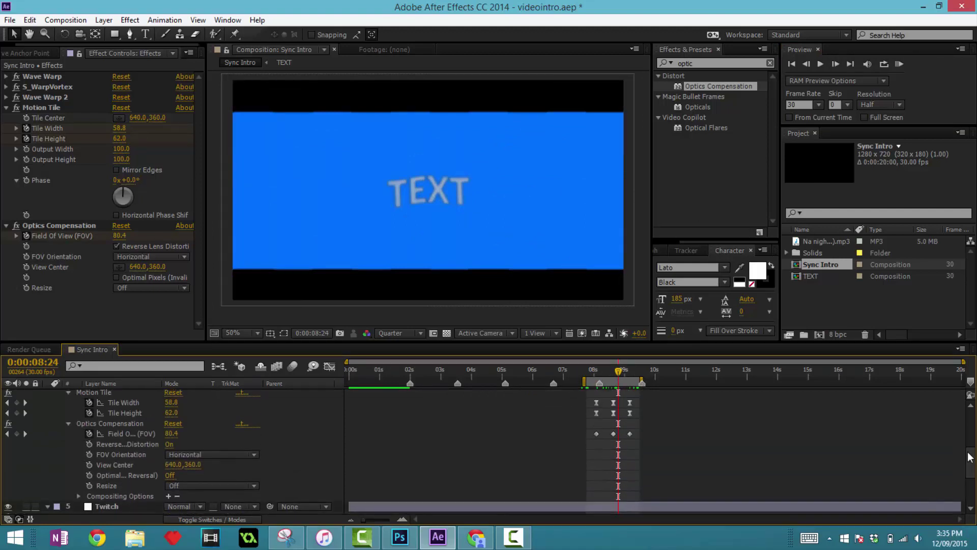
drag(637, 401, 636, 433)
drag(624, 395, 619, 436)
click(899, 64)
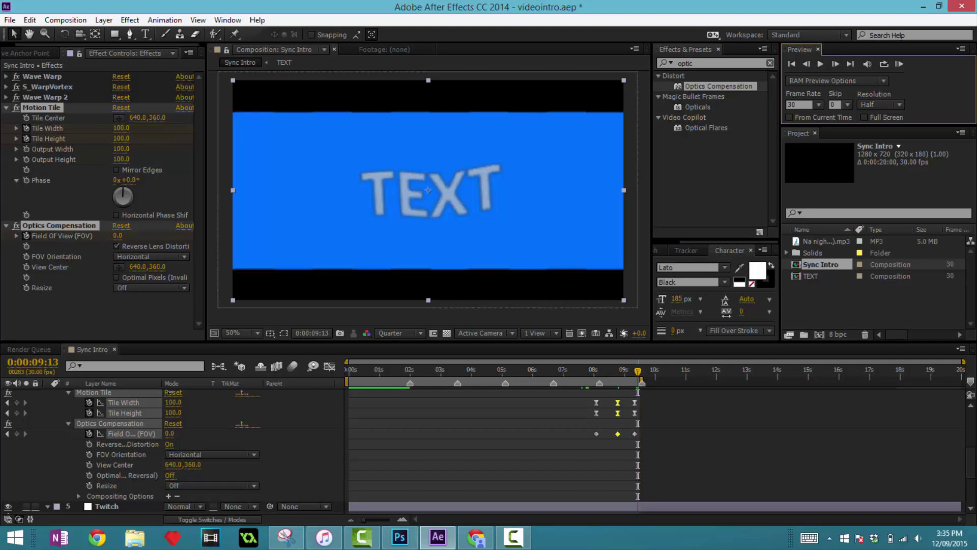
click(655, 410)
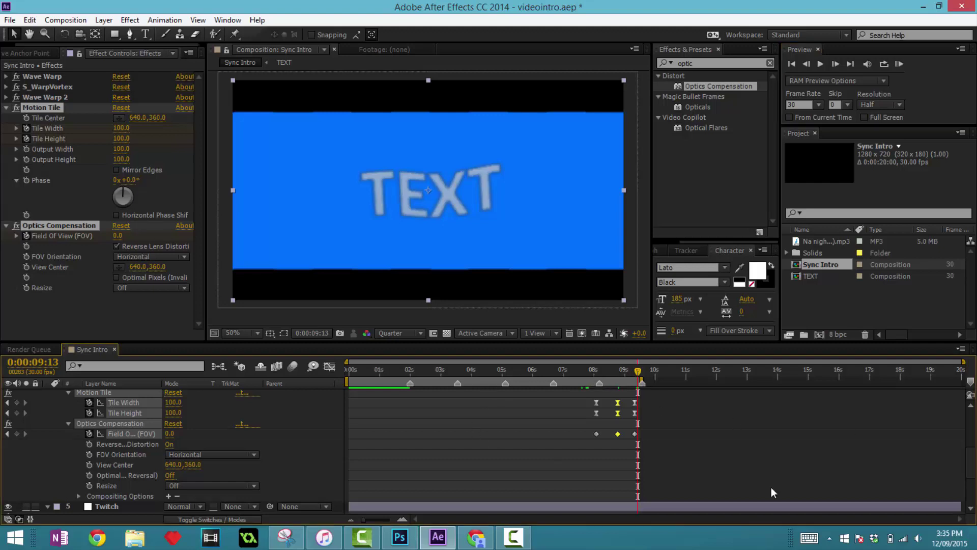